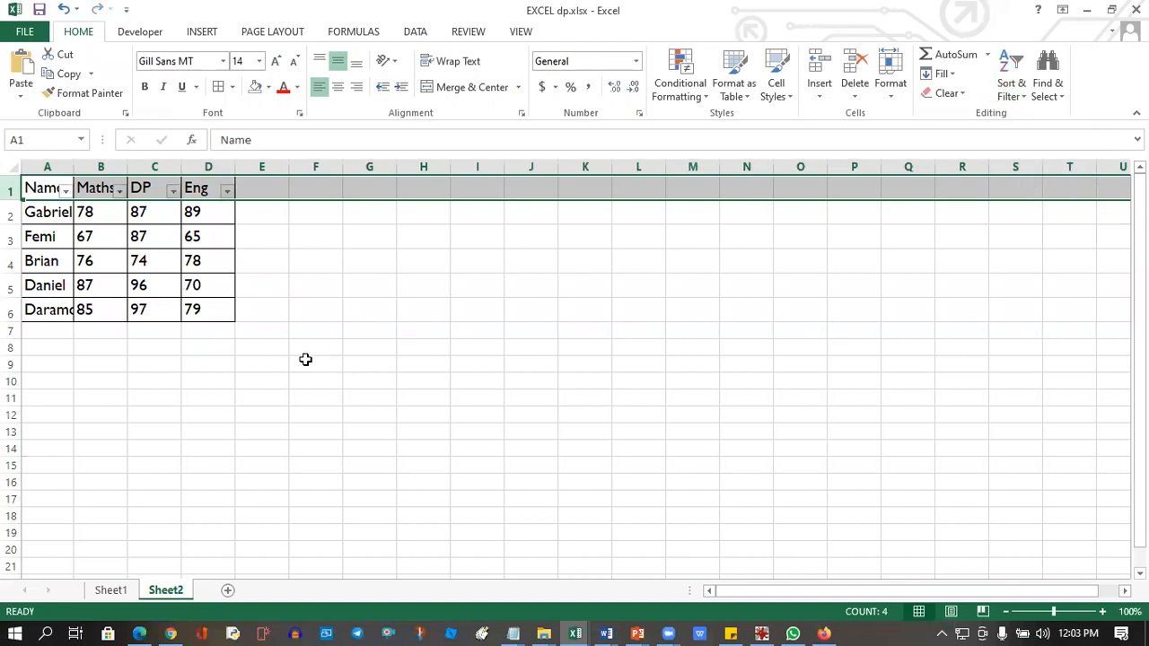
Filter the Maths column with a Greater Than condition that keeps only the rows scoring 85 and 87.
click(131, 375)
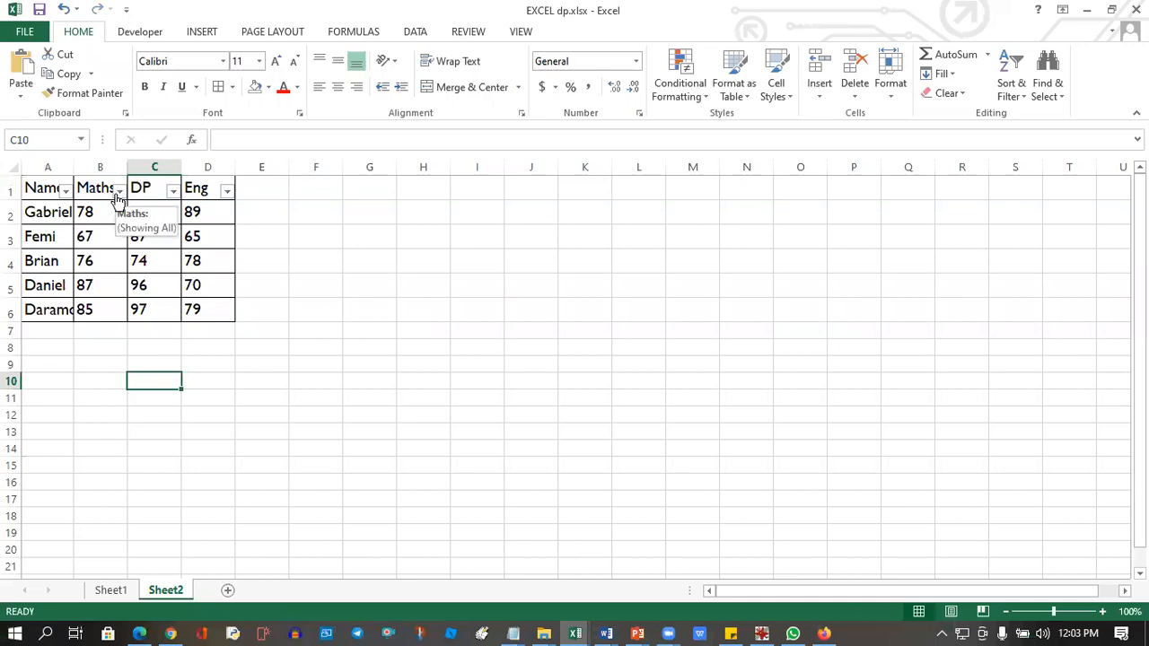
click(118, 192)
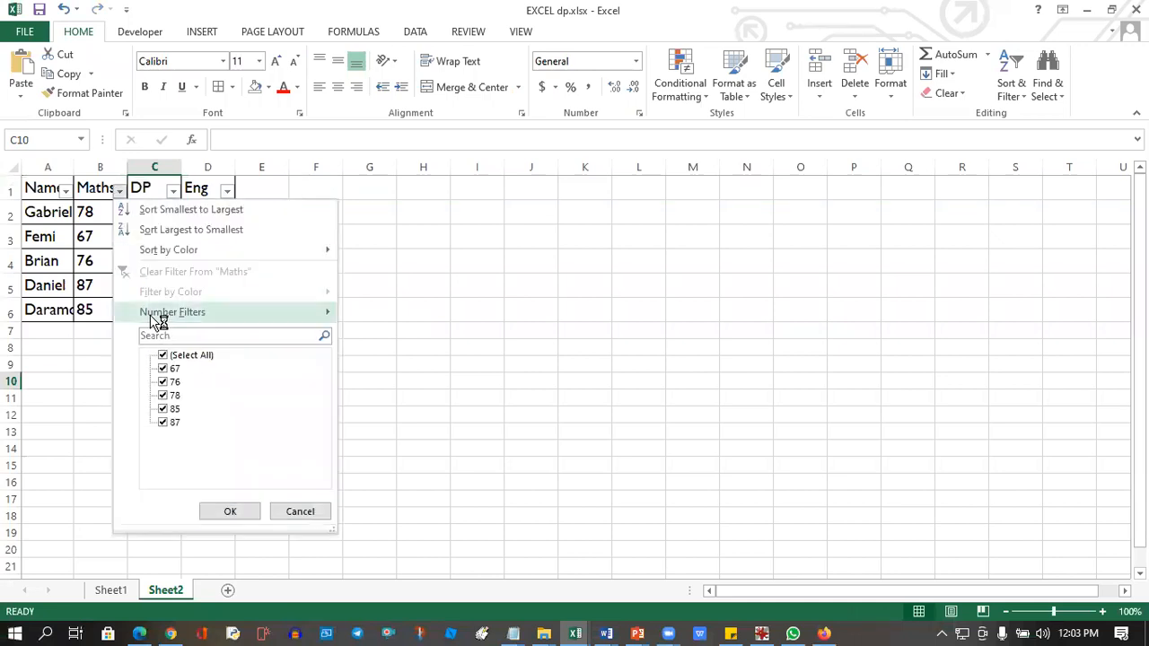
mouse_move(198, 314)
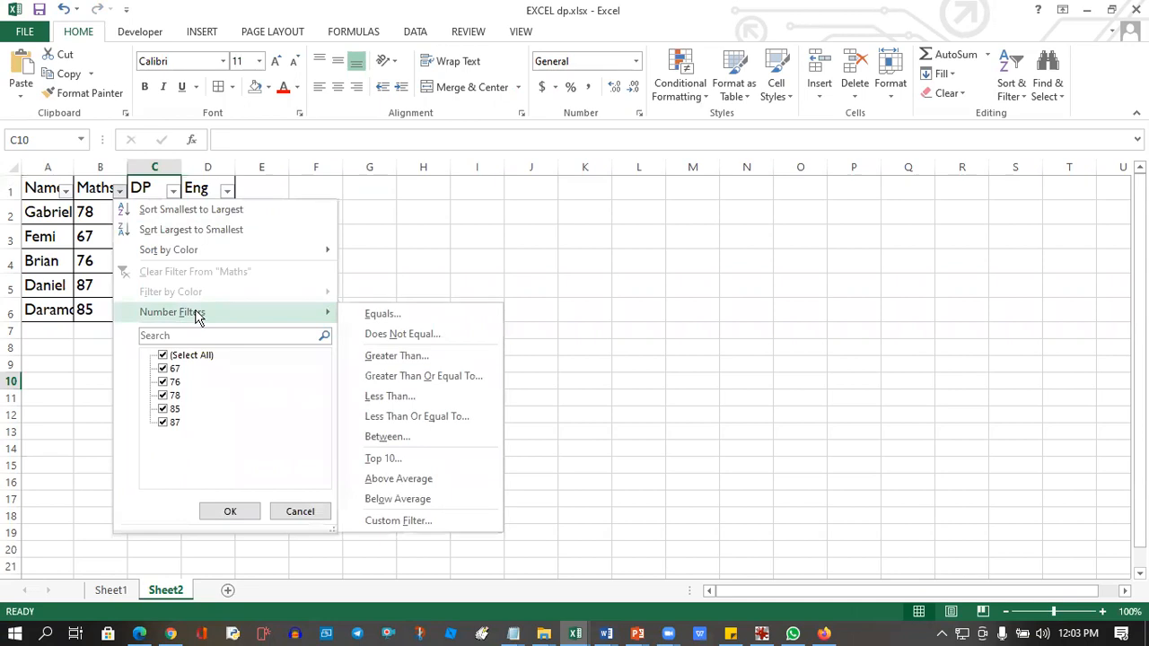
click(415, 357)
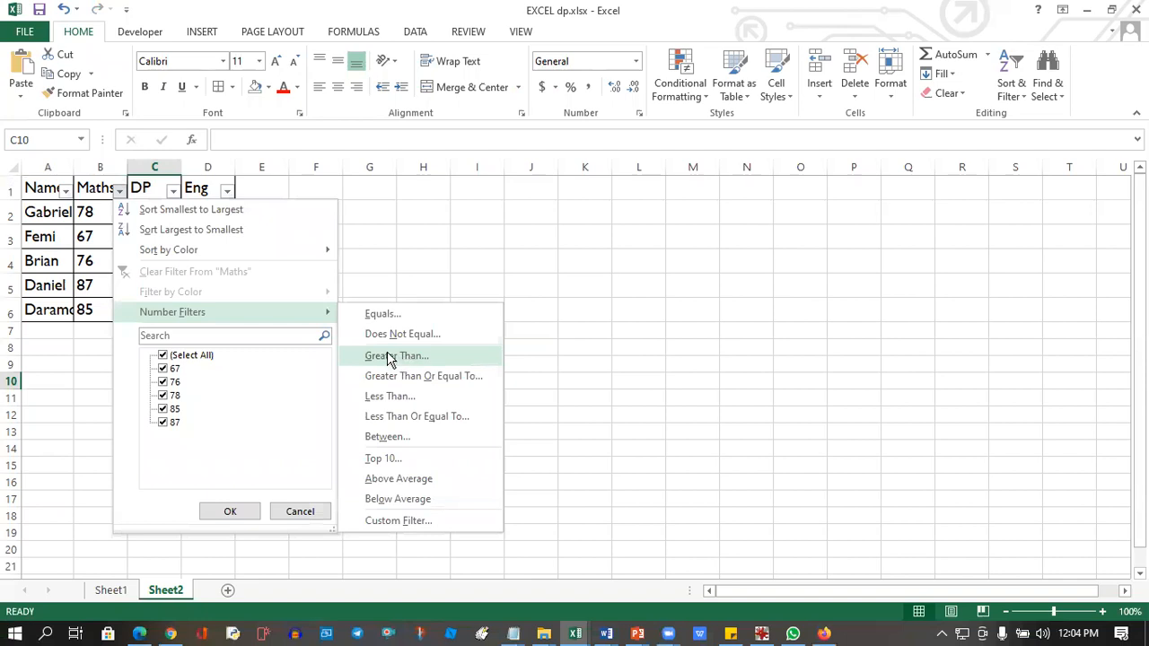
click(392, 357)
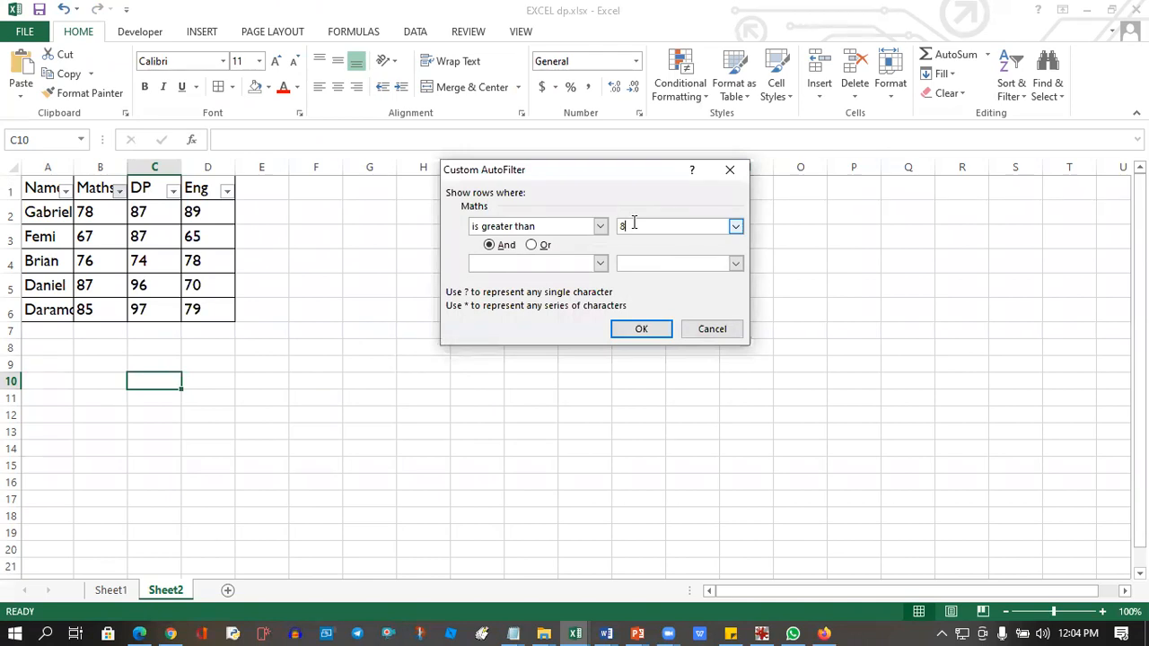
click(641, 329)
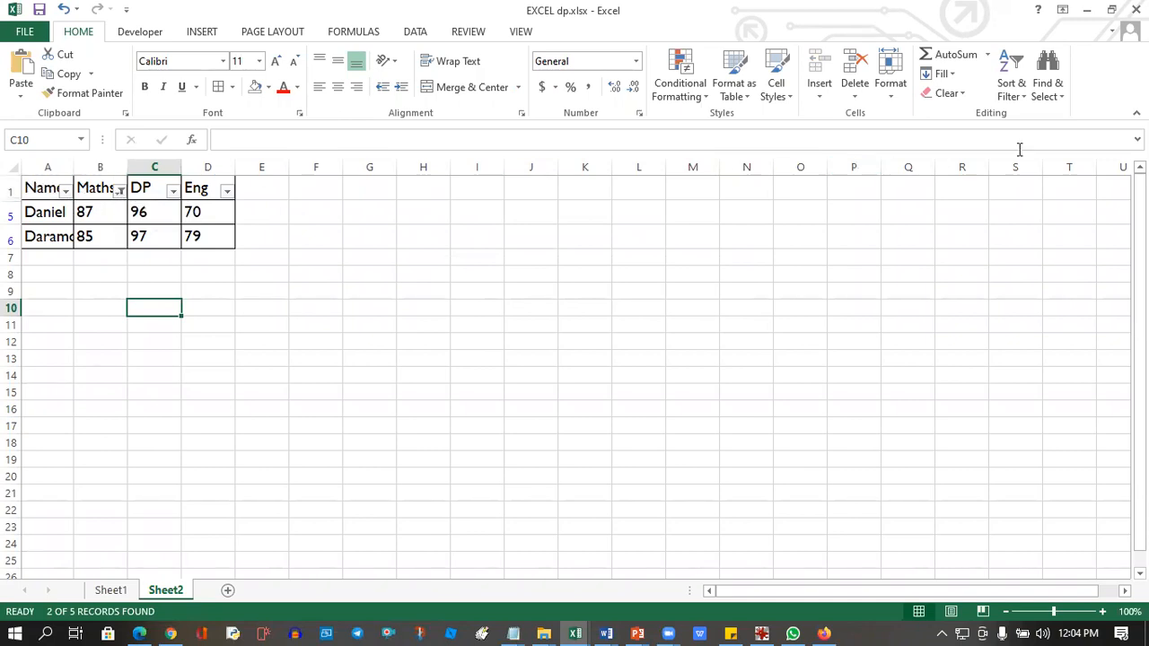
Turn off filtering on the score table so all student rows and plain column headings are restored.
click(1021, 103)
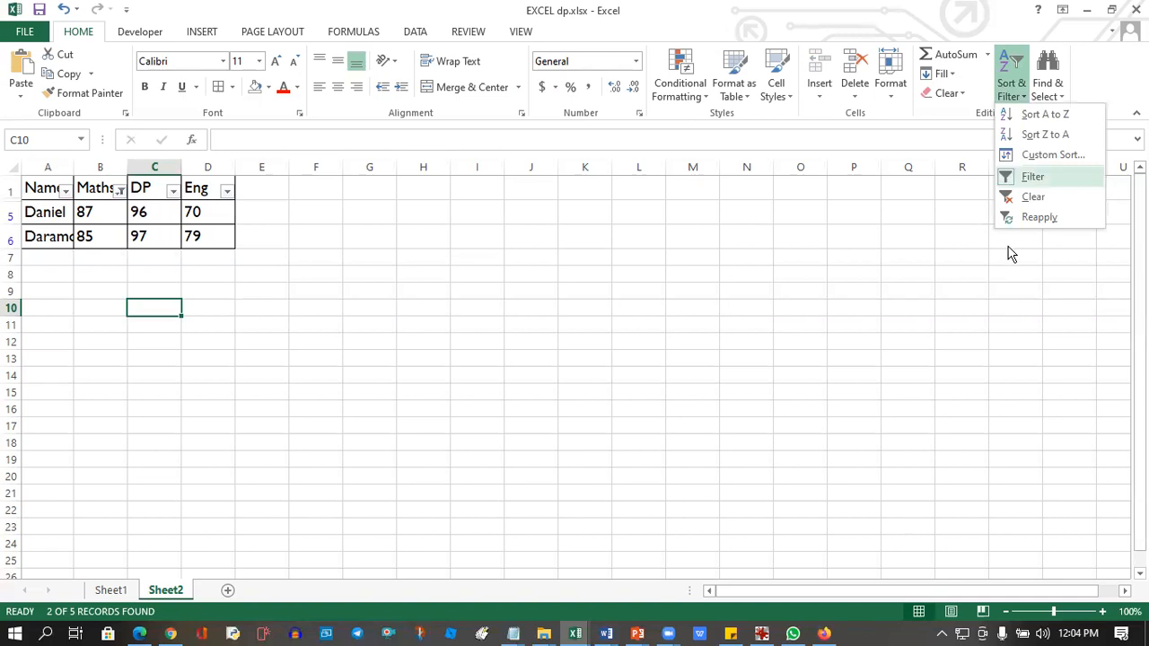
click(1010, 179)
click(106, 331)
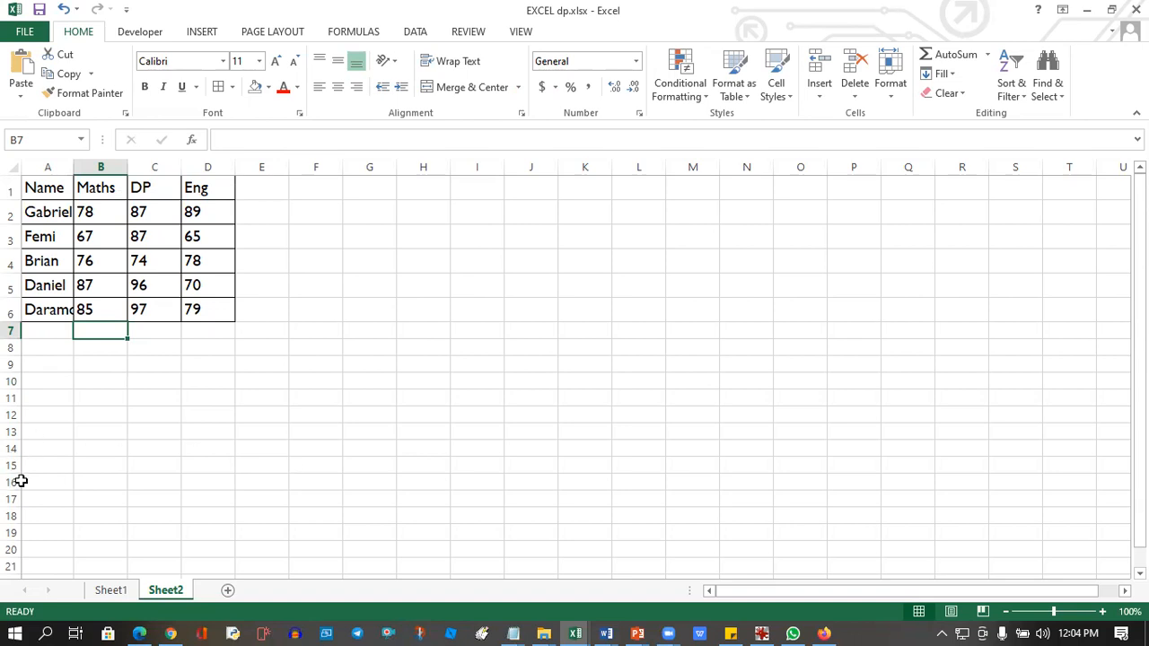
click(161, 414)
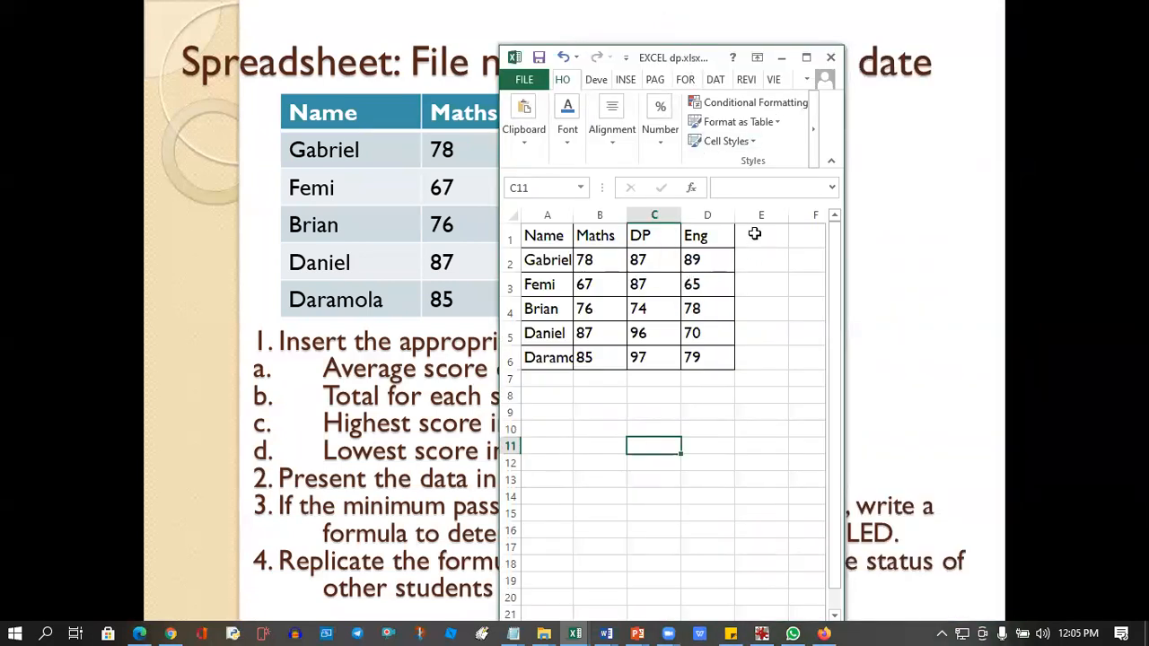
Add the column heading AVERAGE in cell E1, beside the Eng column.
click(767, 237)
text(AVERAGE)
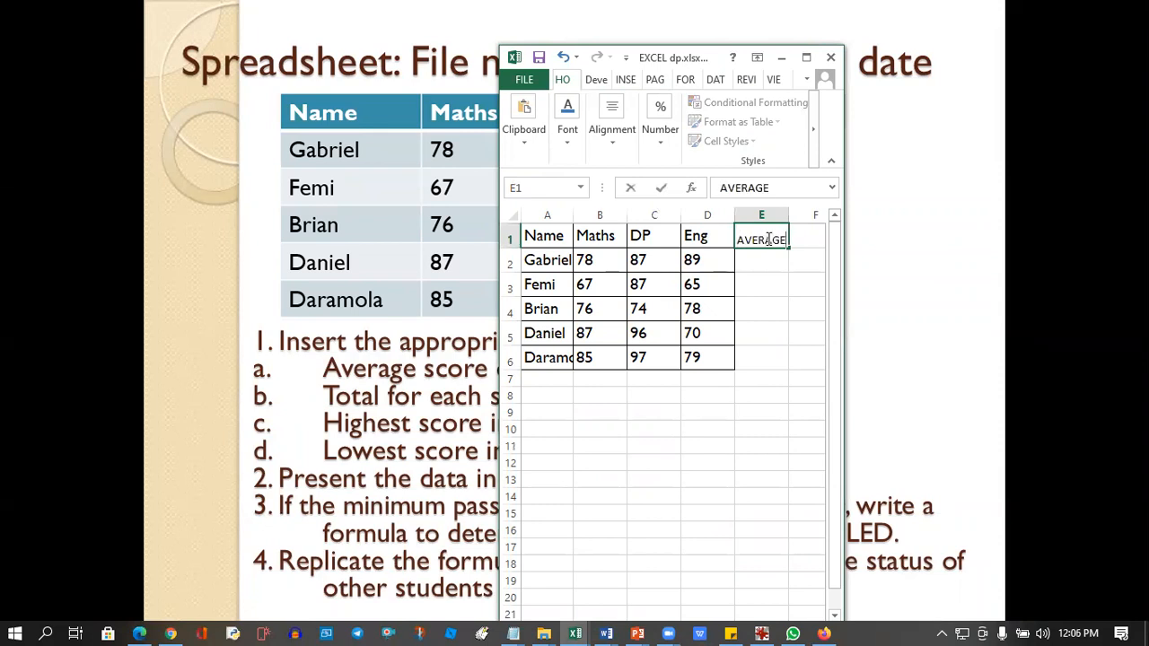
key(Return)
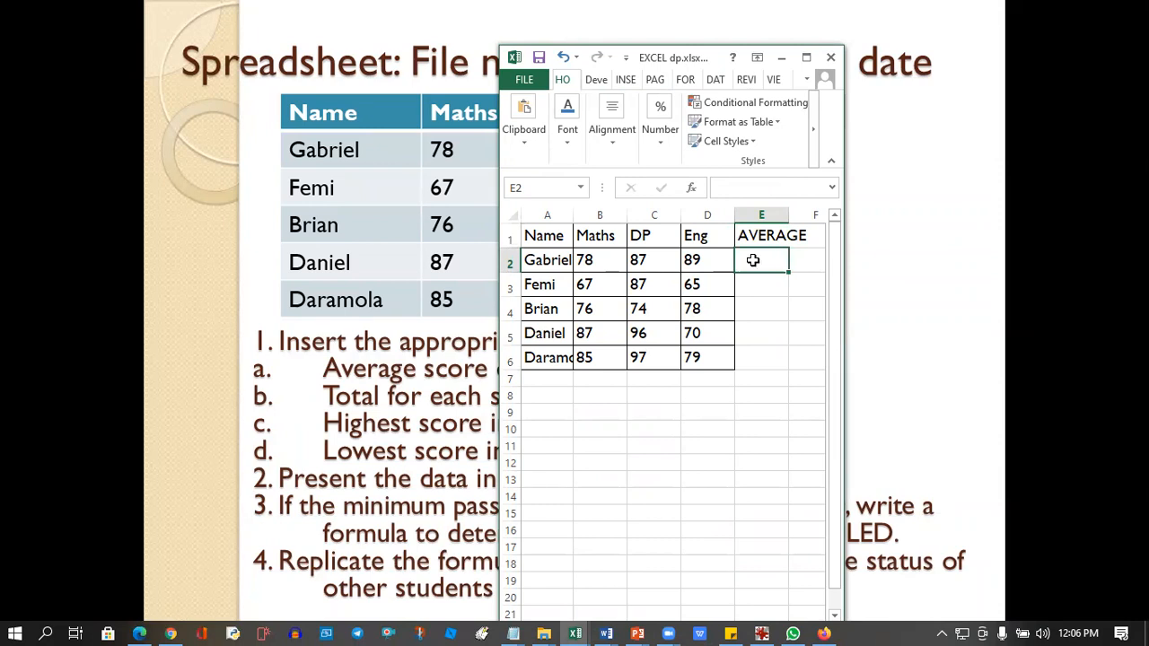
Enter the formula =AVERAGE(B2:D2) in cell E2 for the first student's average score.
text(=)
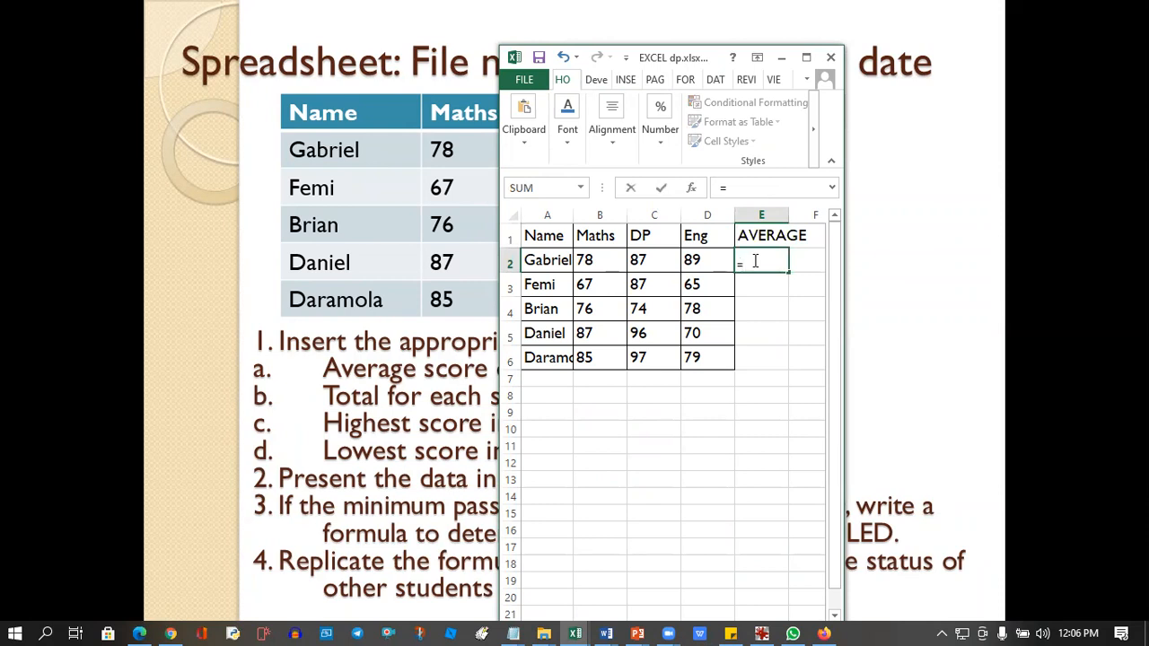
text(AVERAGE)
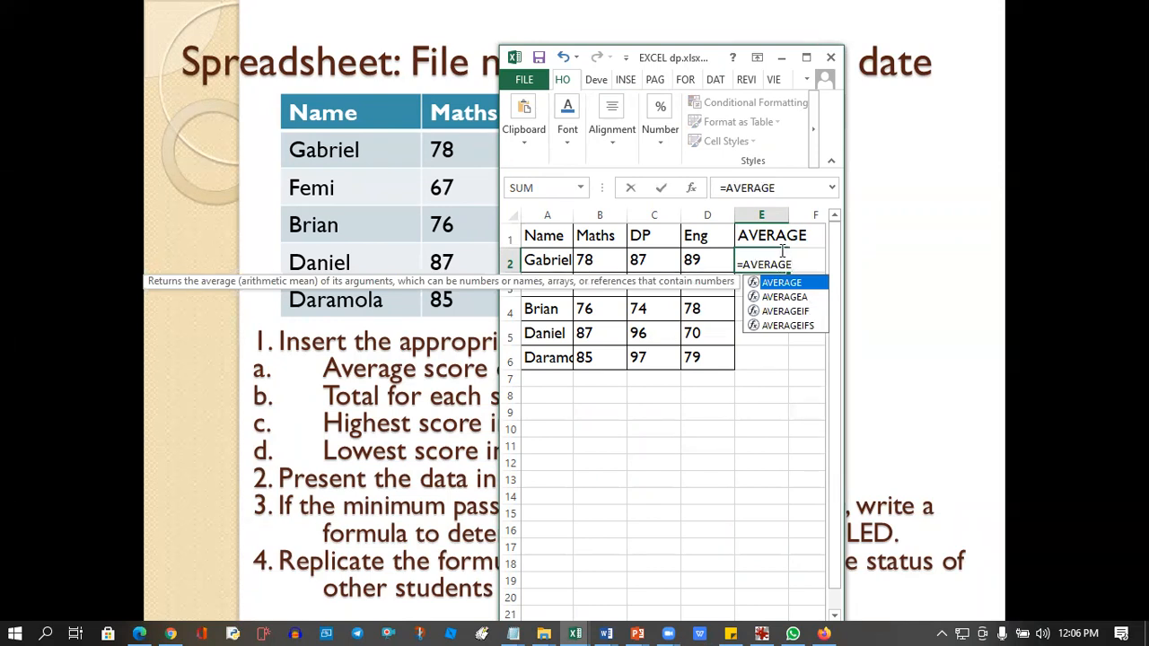
text(()
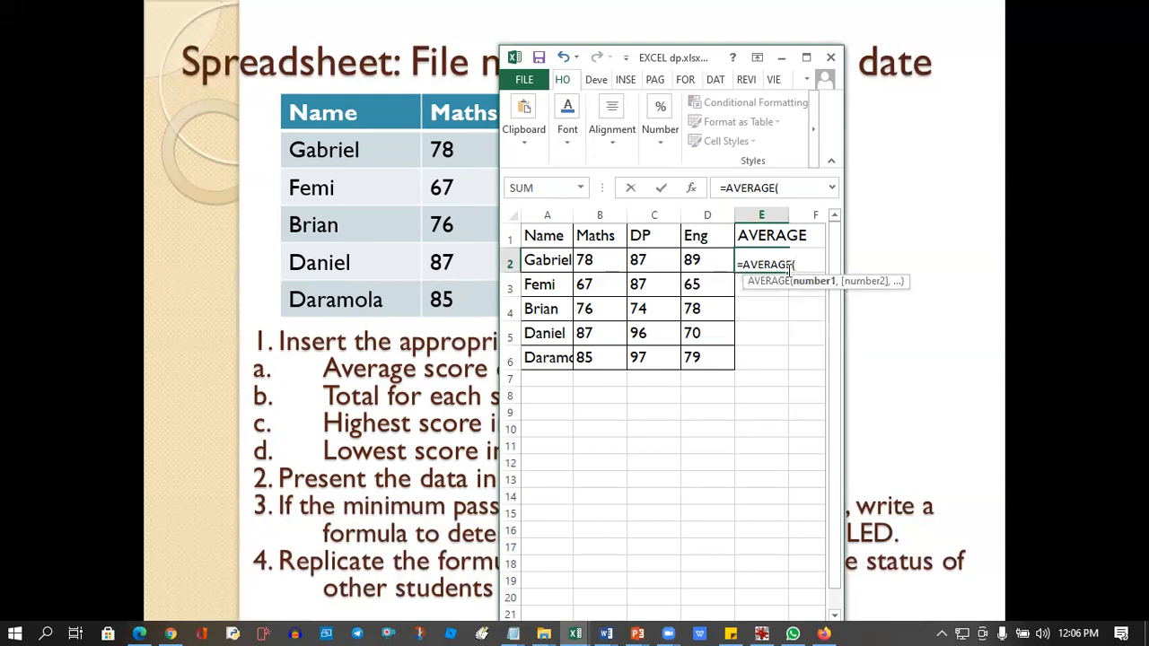
click(601, 268)
drag(605, 271, 693, 264)
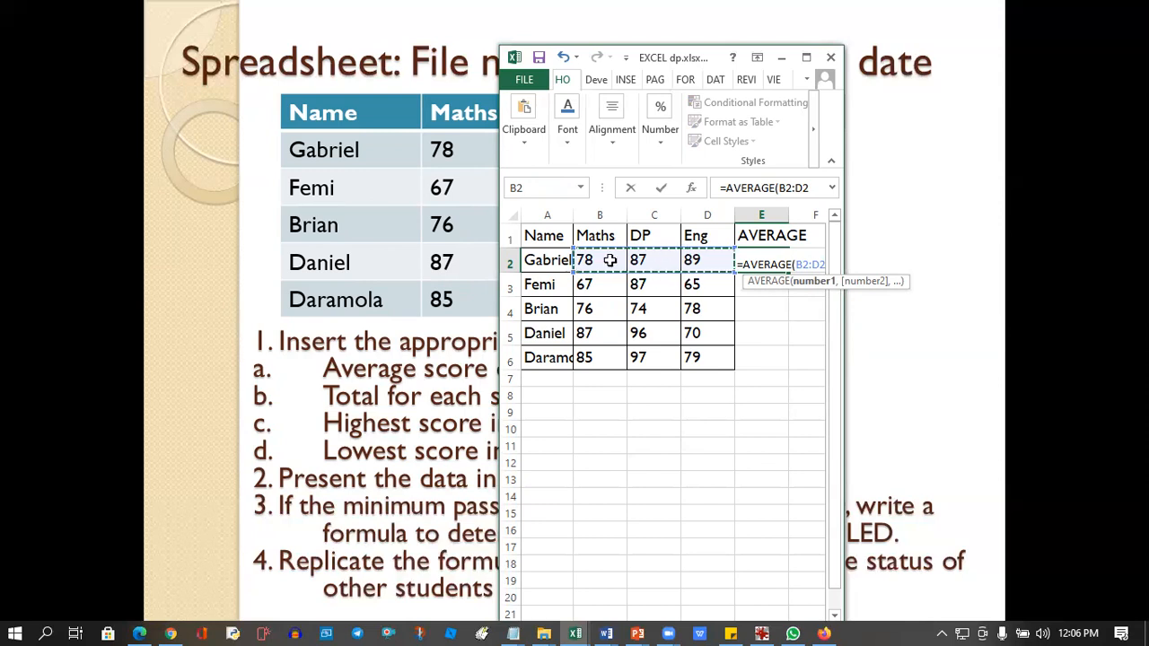
text())
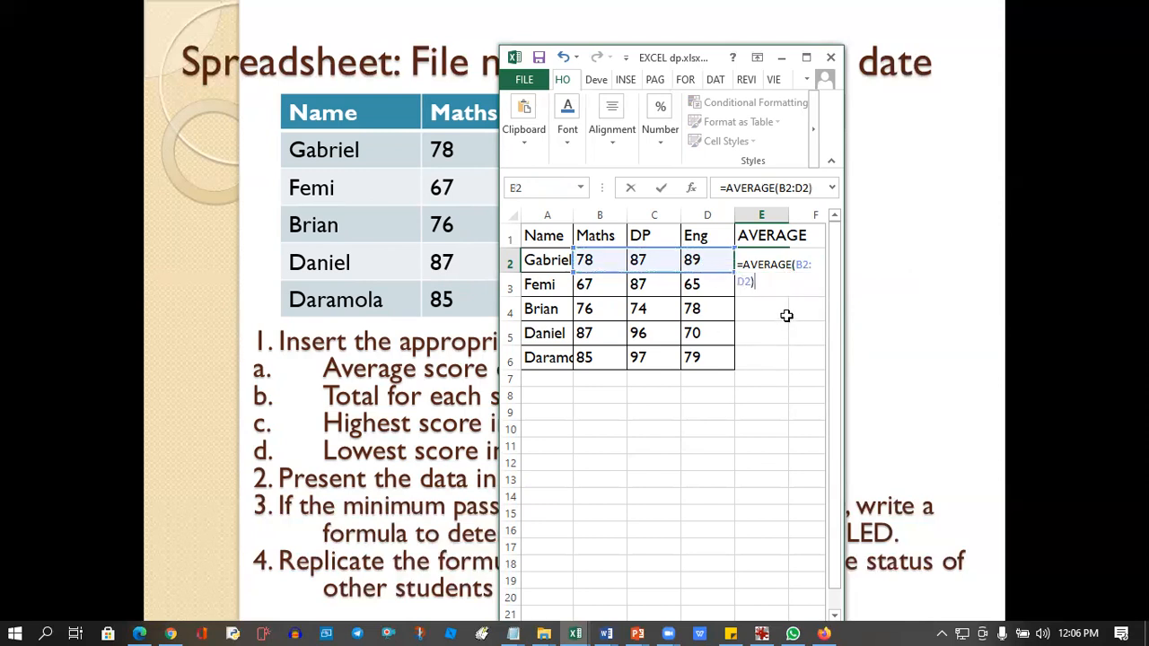
key(Return)
Clear cell E2 and calculate the average of B2:D2 there again using the Insert Function dialog.
click(763, 262)
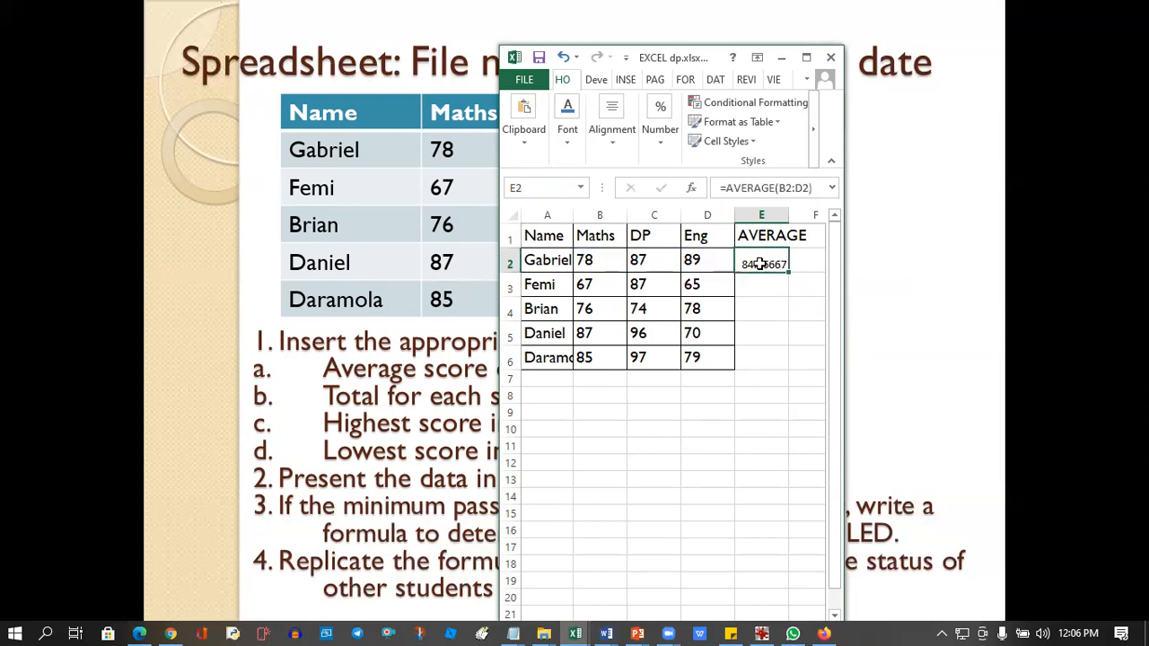
key(Delete)
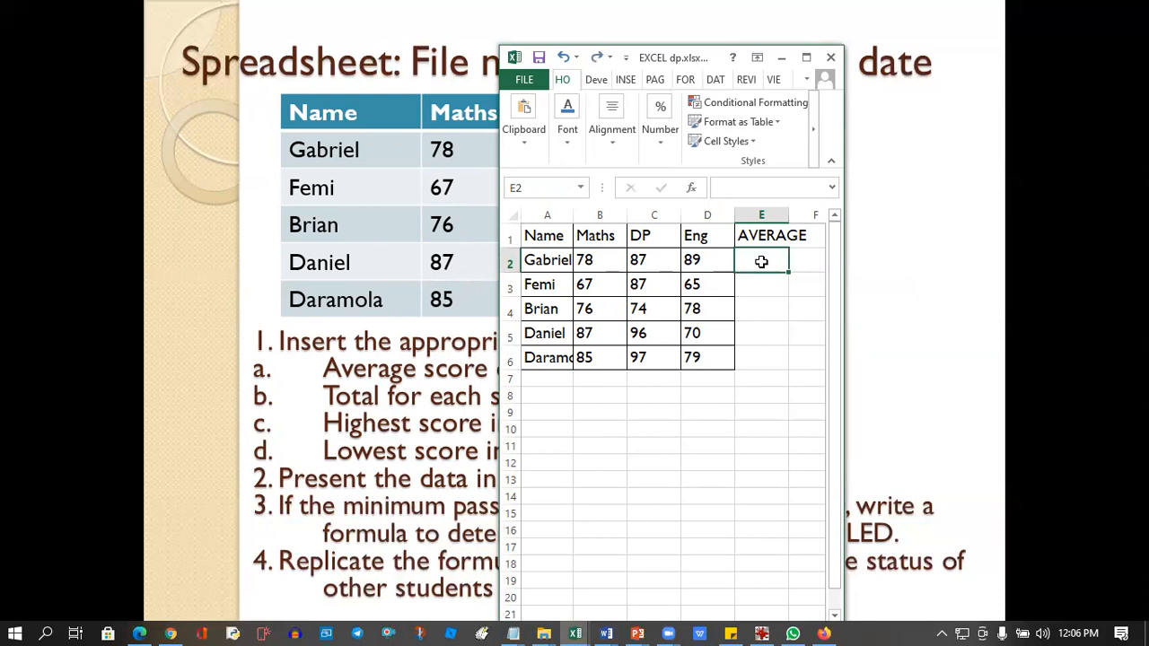
click(691, 189)
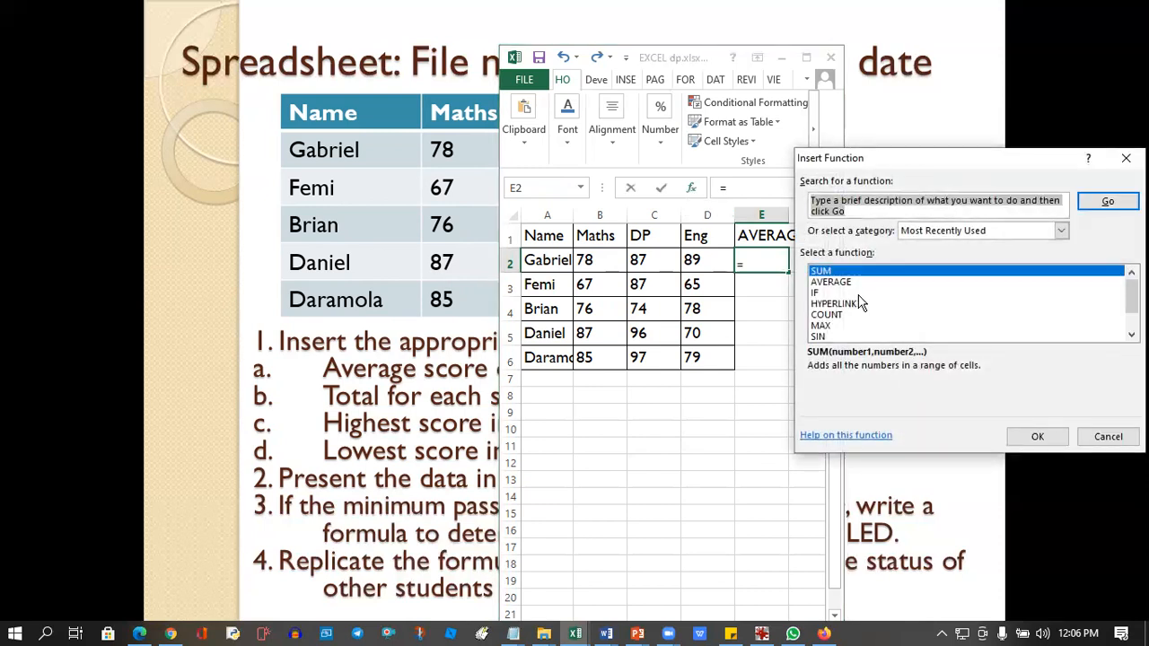
double_click(845, 282)
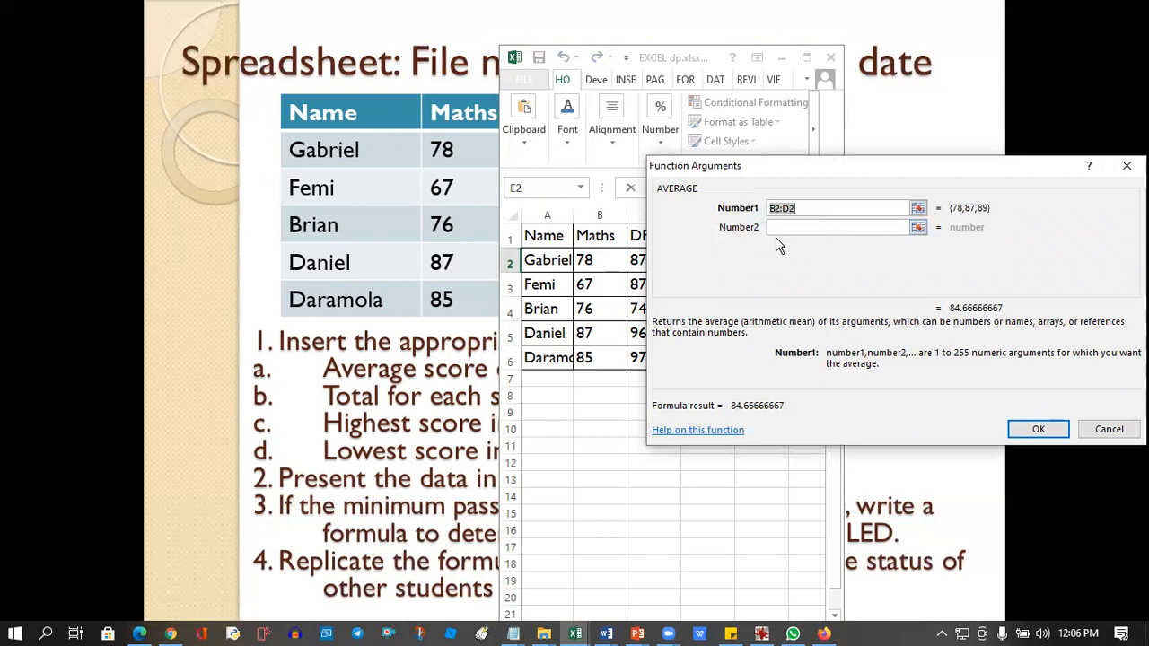
click(1032, 428)
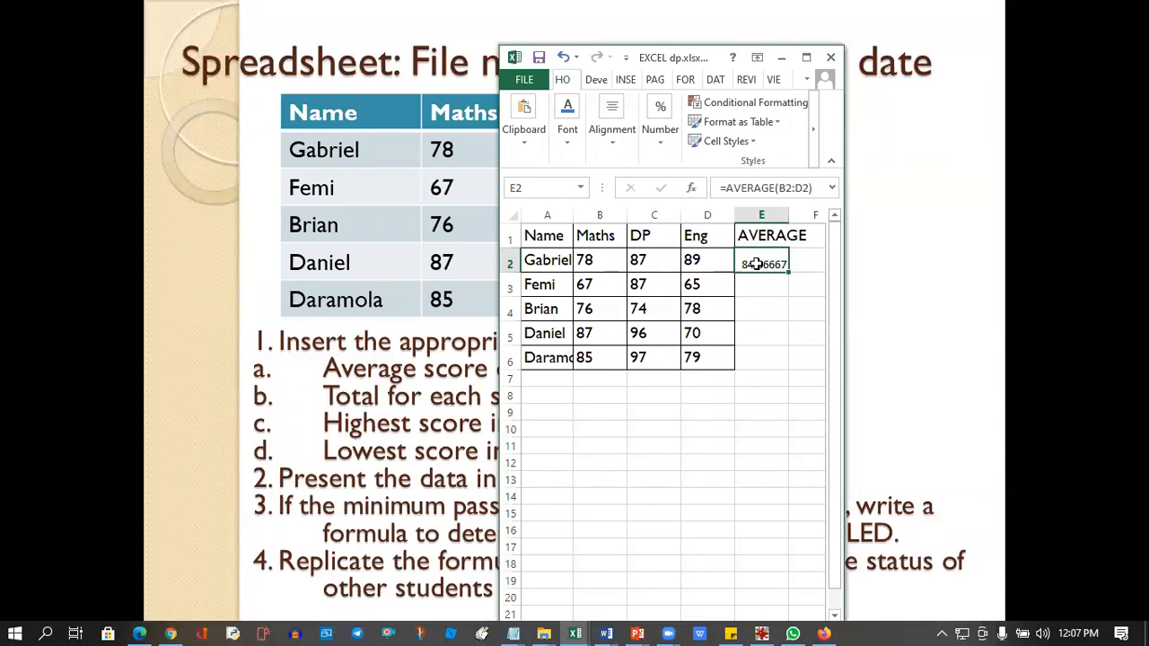
click(762, 304)
click(762, 261)
click(806, 57)
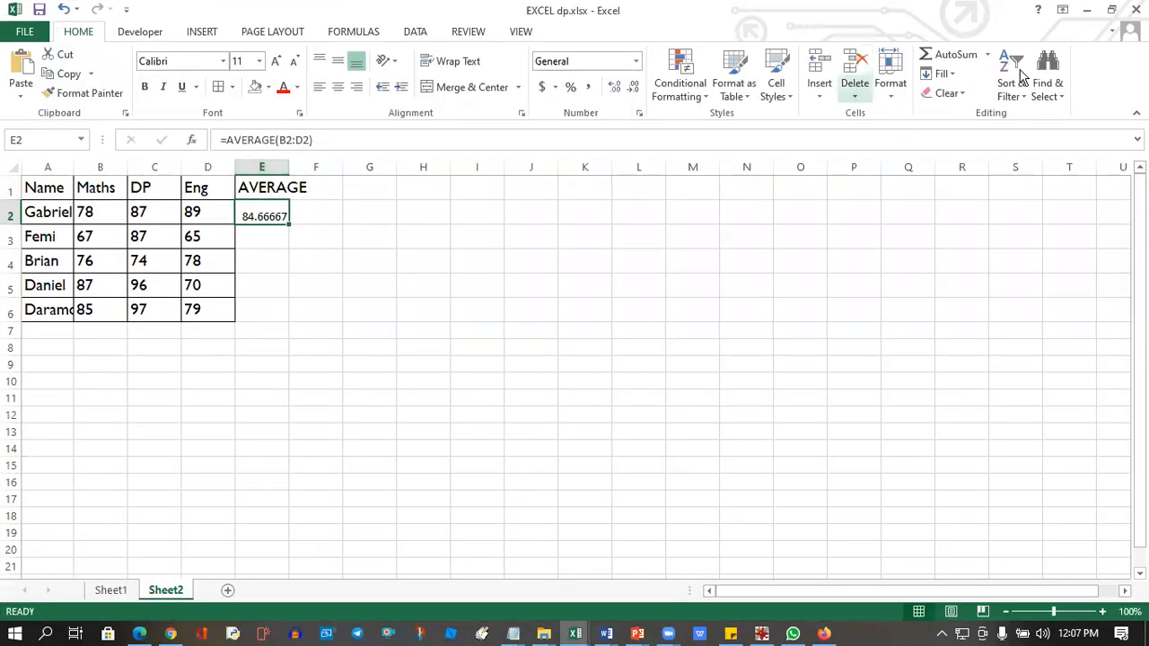
click(1112, 9)
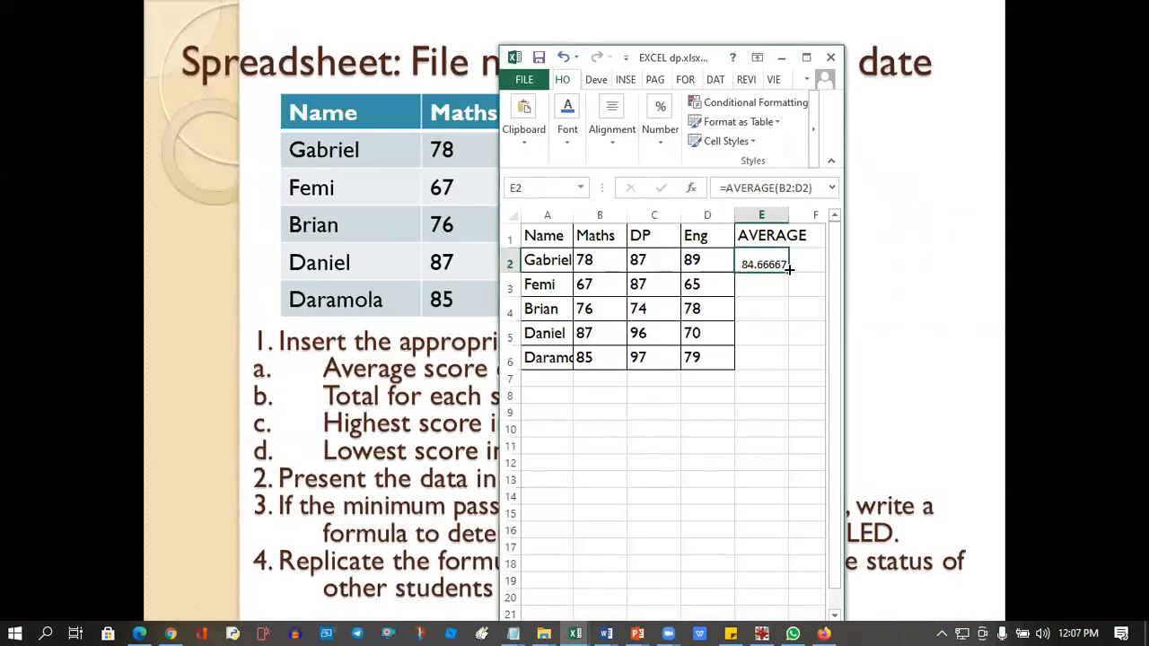
Fill the average formula from E2 down to E6, undo the fill, and fill the same range again.
drag(789, 268, 786, 368)
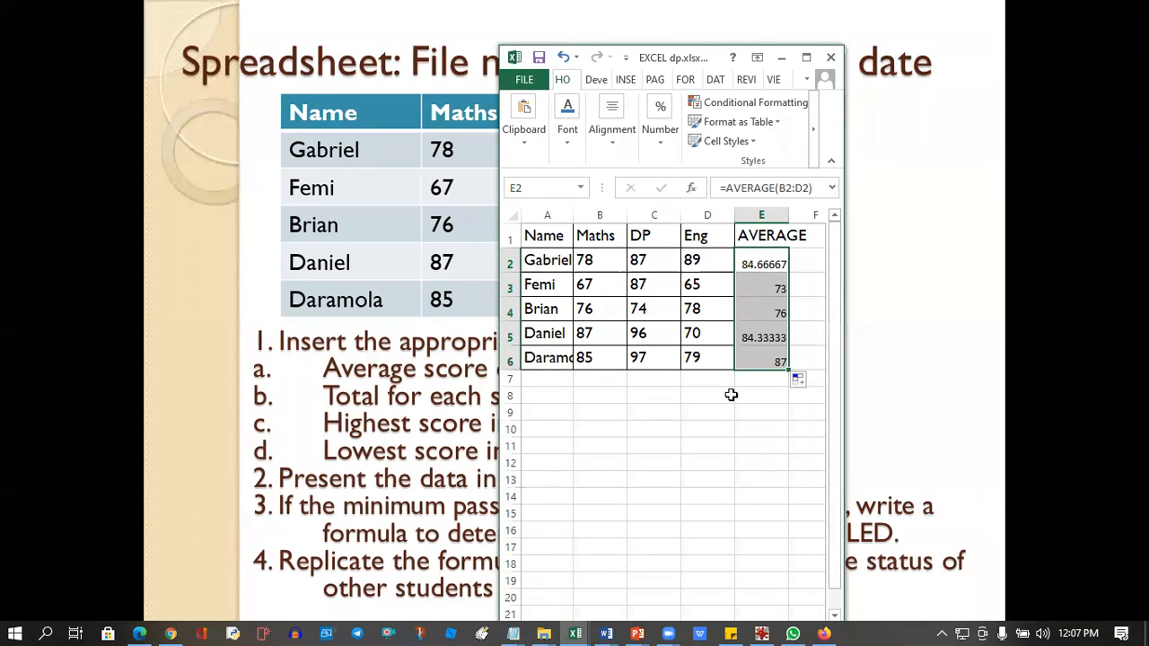
key(ctrl+z)
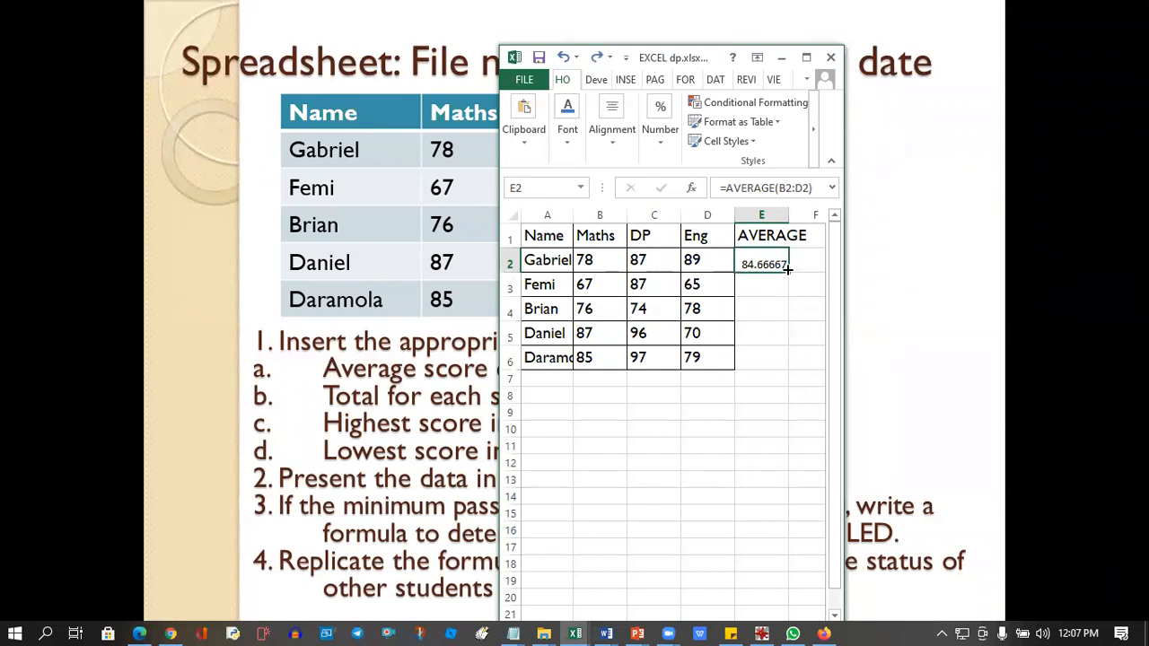
double_click(787, 268)
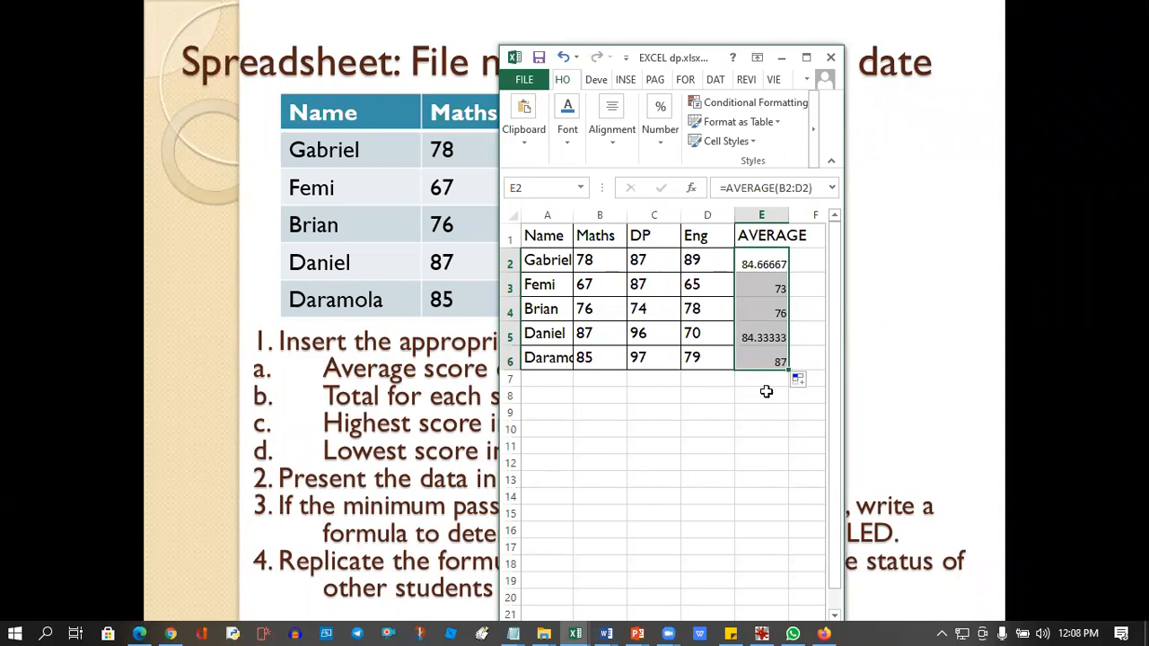
click(728, 392)
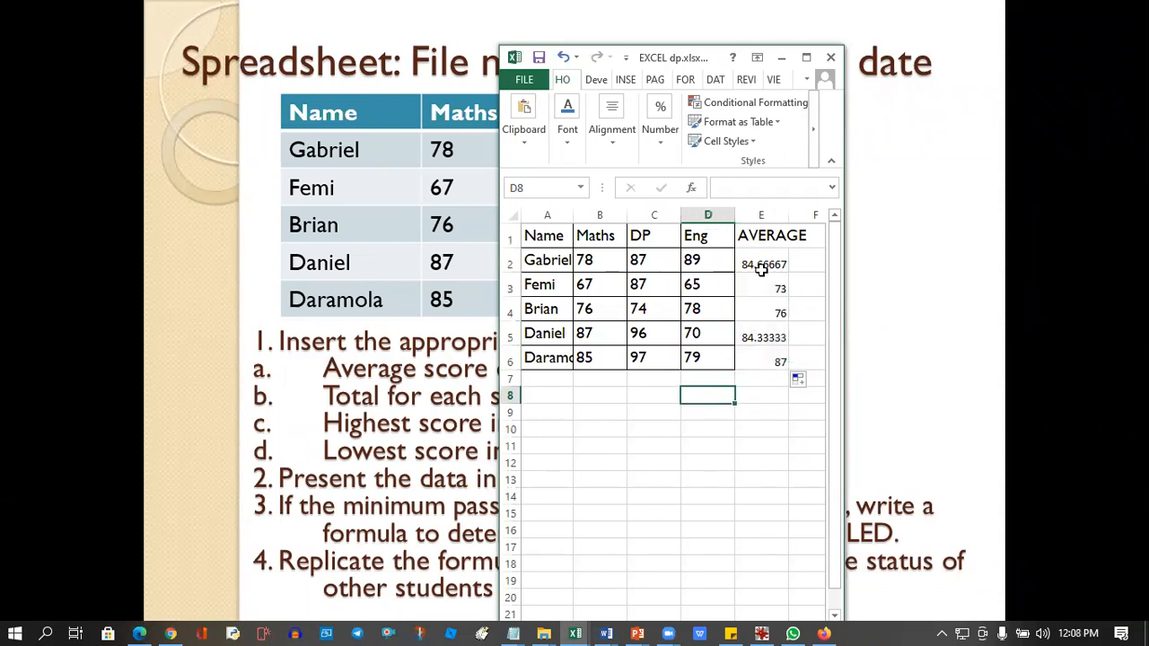
Inspect the copied average formulas in cells E3 to E6.
click(765, 289)
click(754, 311)
click(759, 335)
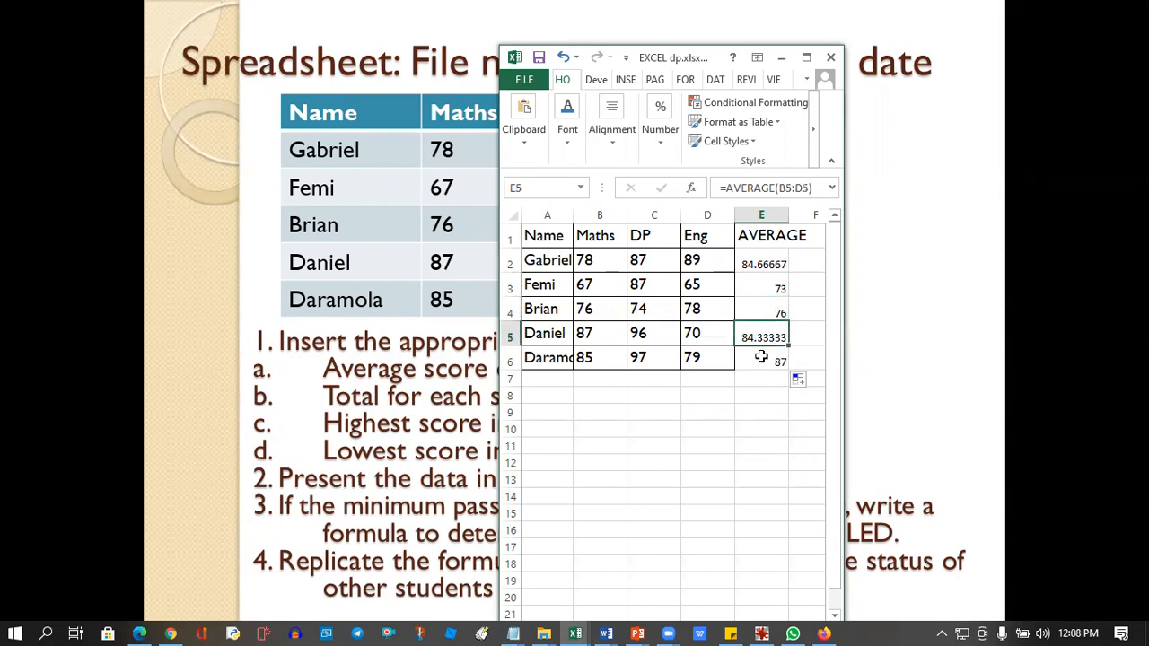
click(761, 359)
click(756, 288)
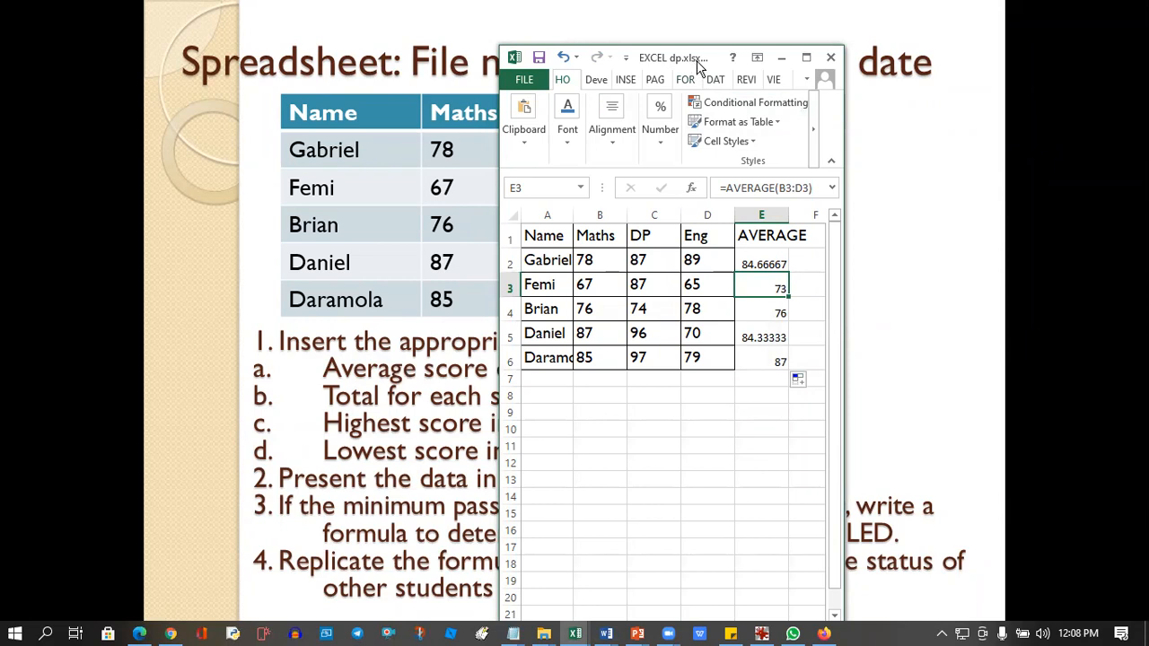
Shift the workbook window slightly and total the Maths scores in cell B7 with =SUM(B2:B6).
drag(698, 66, 683, 70)
click(573, 384)
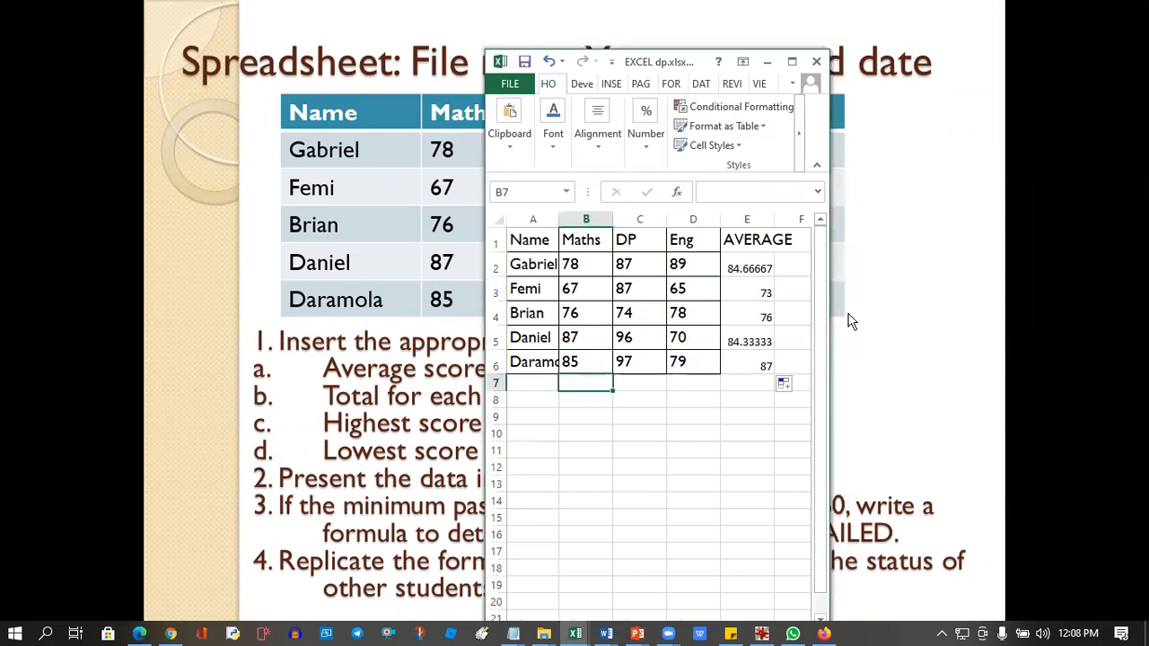
text(=)
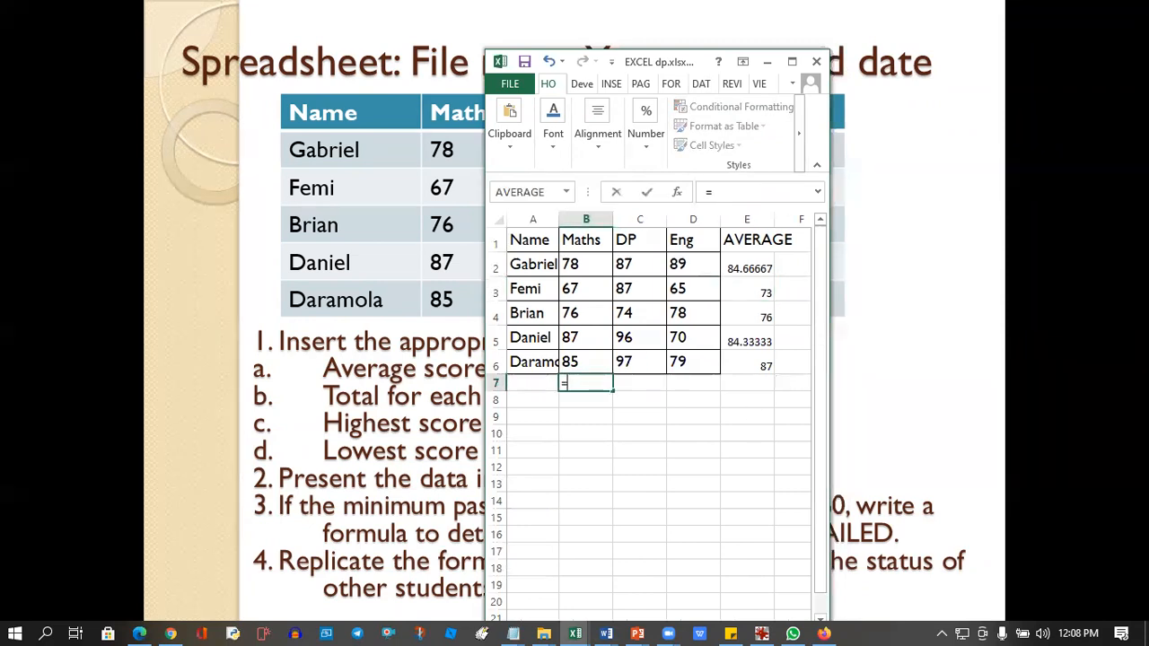
text(S)
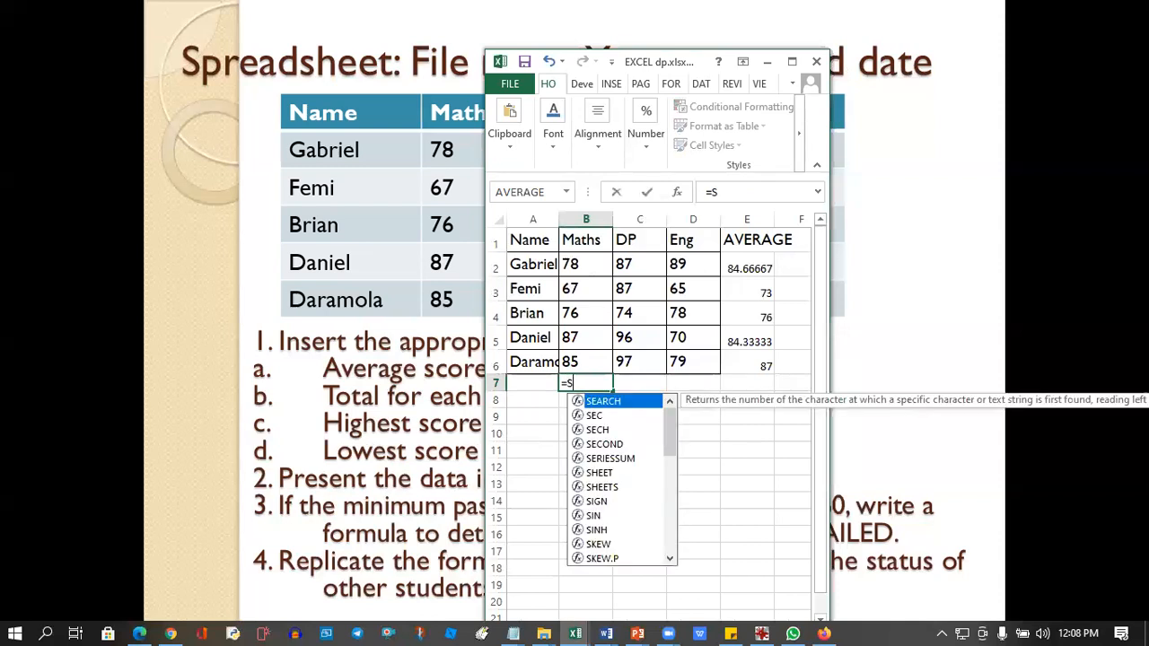
text(UM()
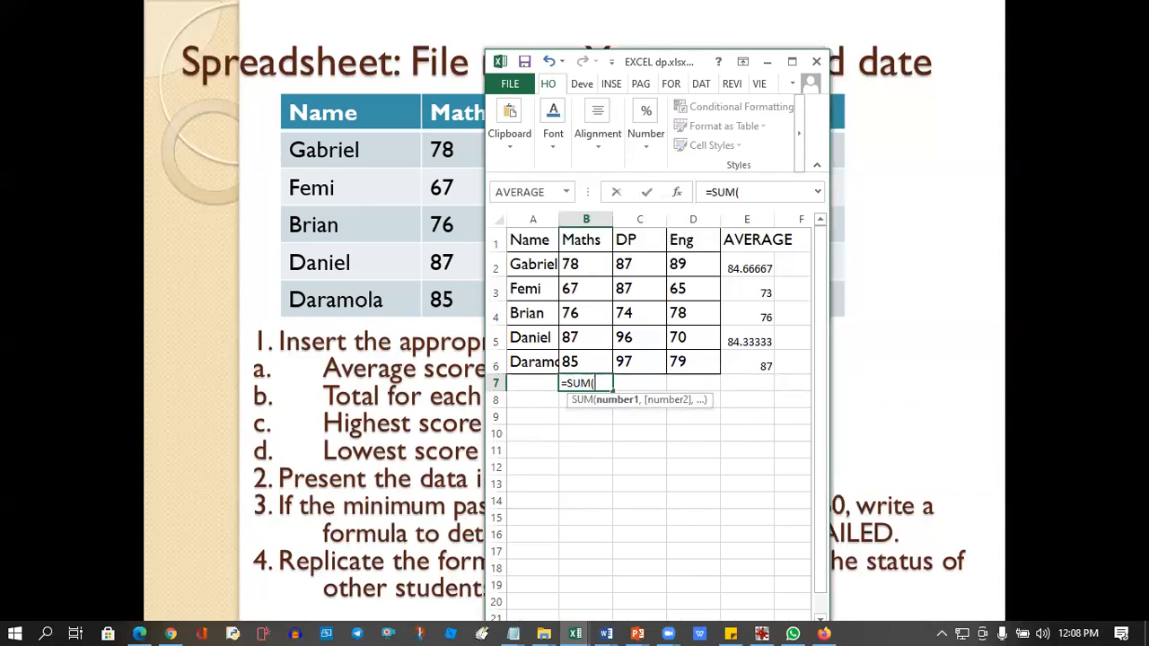
drag(579, 262, 576, 362)
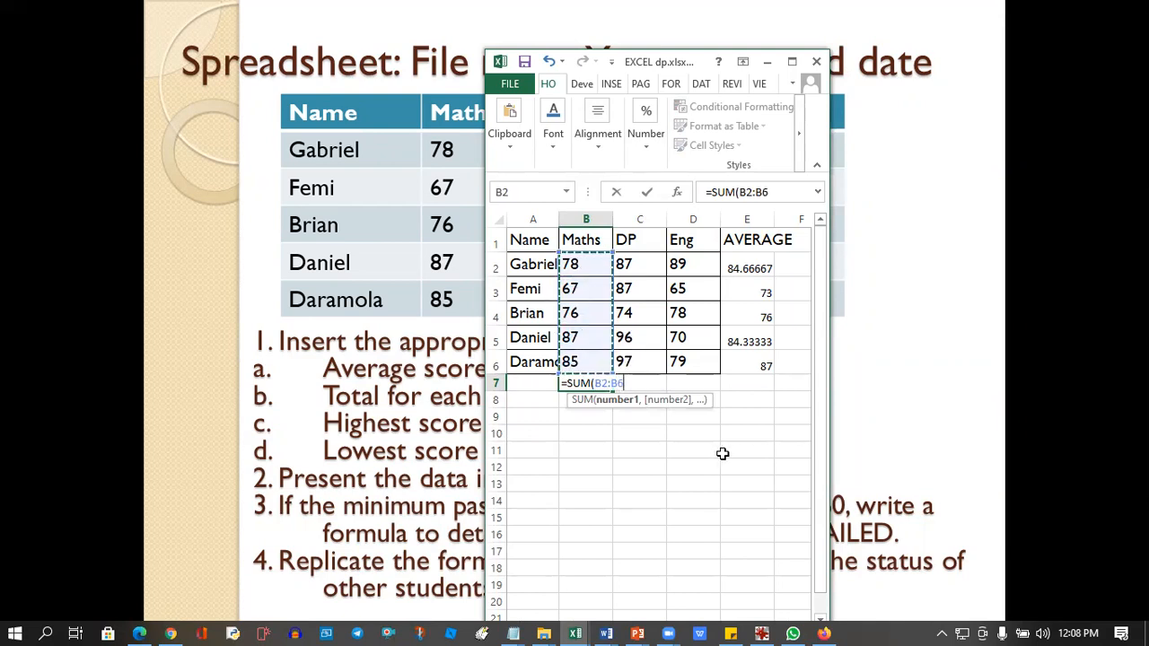
key(Return)
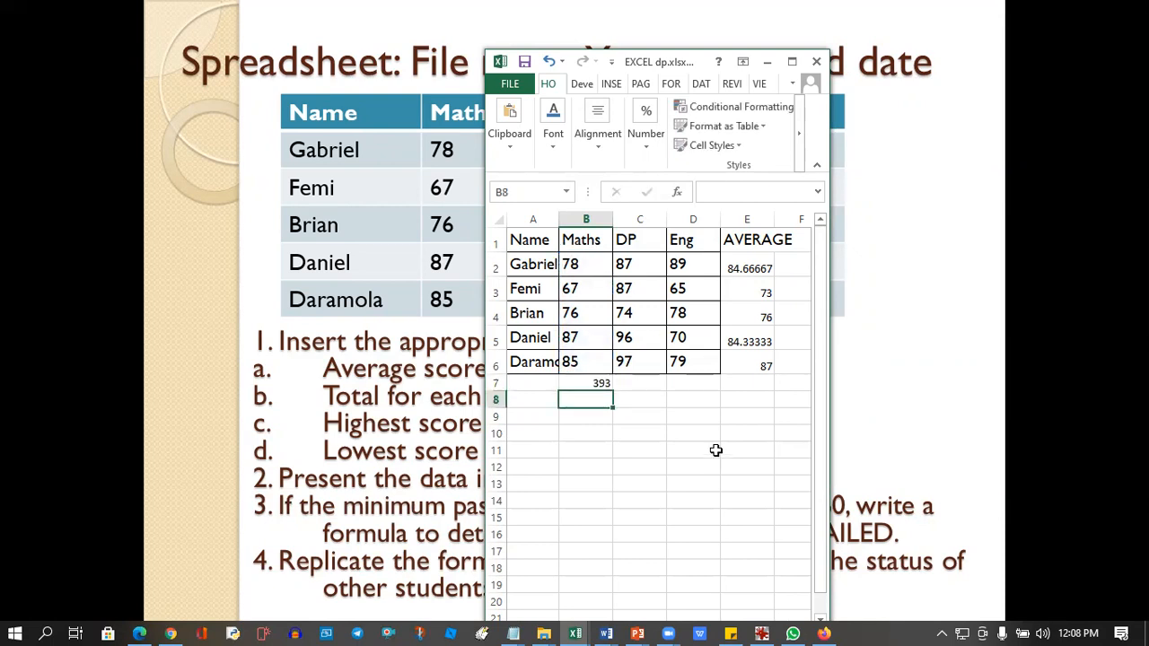
Label the totals row by entering TOTAL in cell A7.
click(592, 380)
click(521, 383)
text(t)
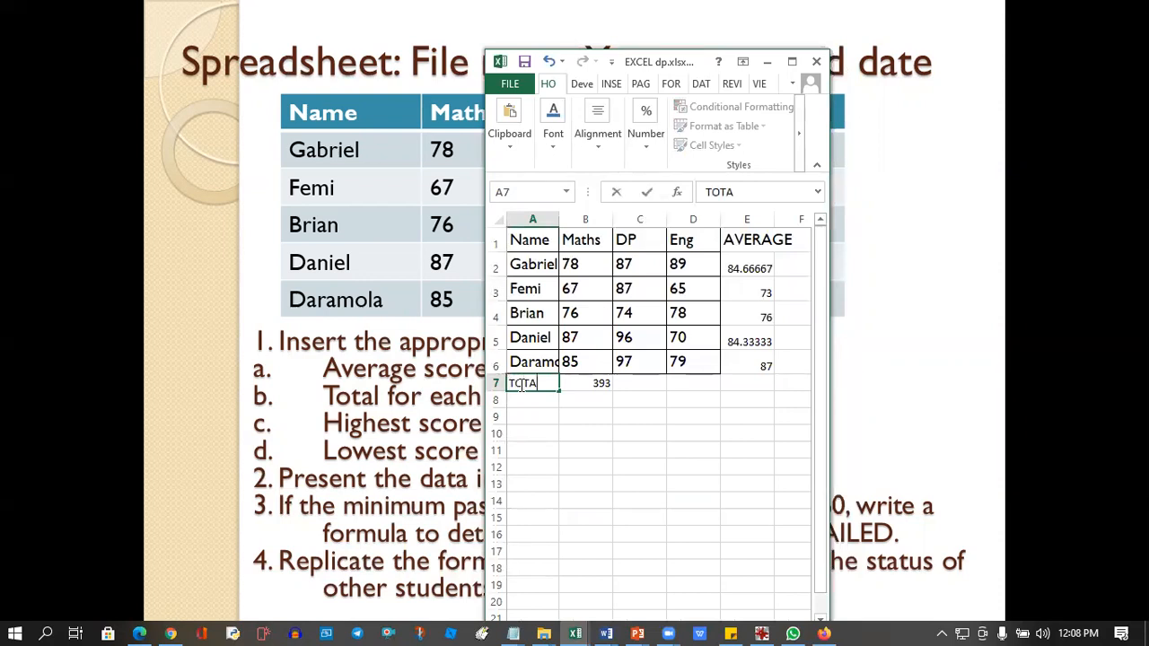
text(OTAL)
key(Tab)
Fill the total formula from B7 across to D7 for the DP and Eng columns.
click(632, 391)
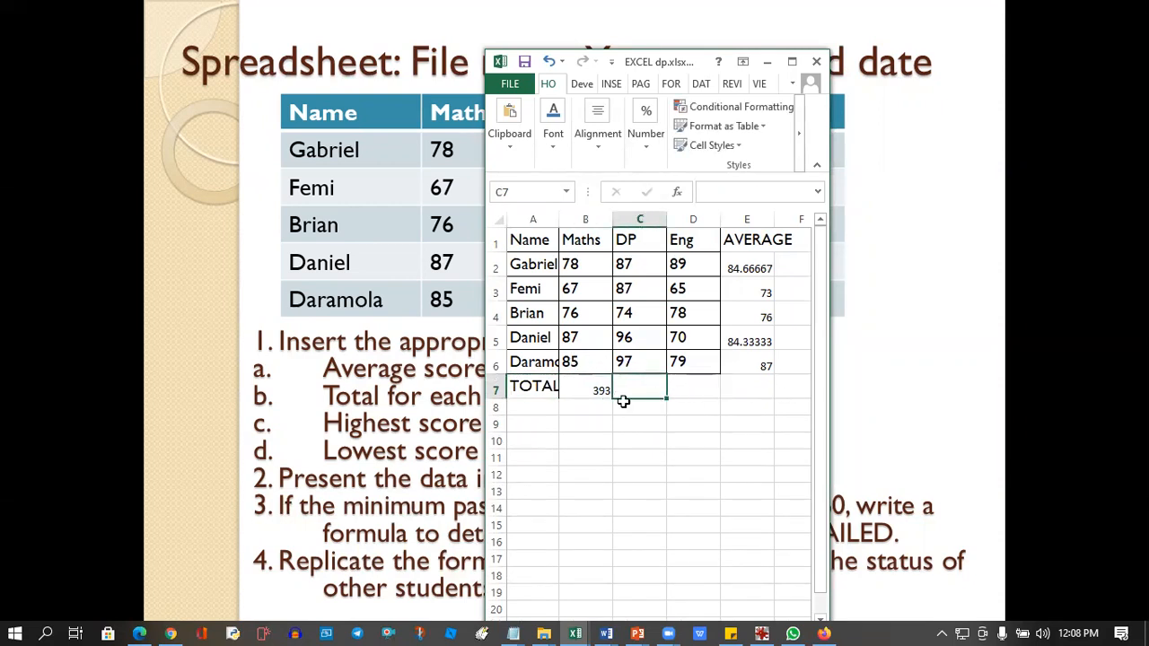
click(597, 388)
drag(612, 401, 700, 390)
click(551, 395)
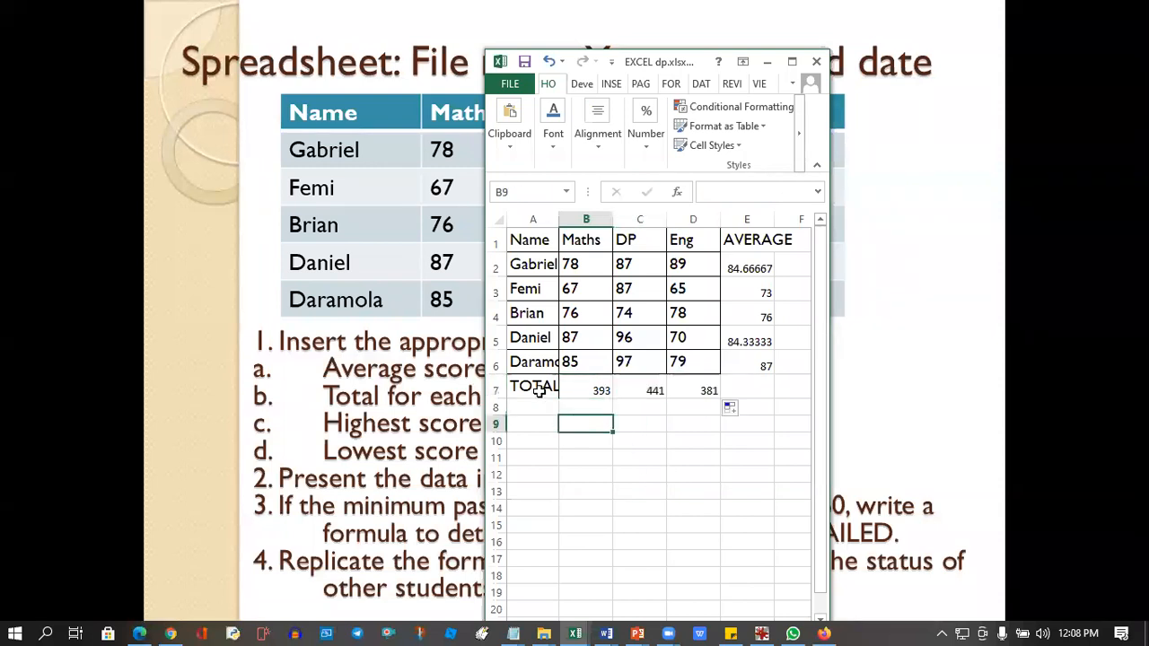
Maximize the workbook window and apply All Borders to the range A1:E7.
drag(532, 241, 743, 384)
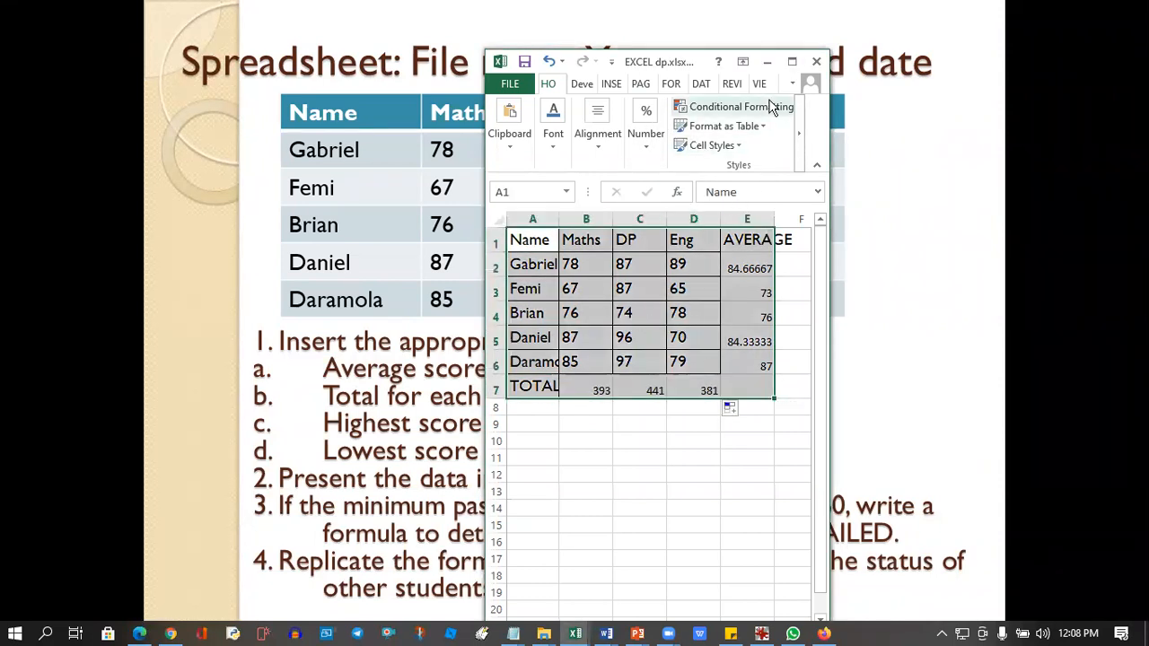
click(789, 62)
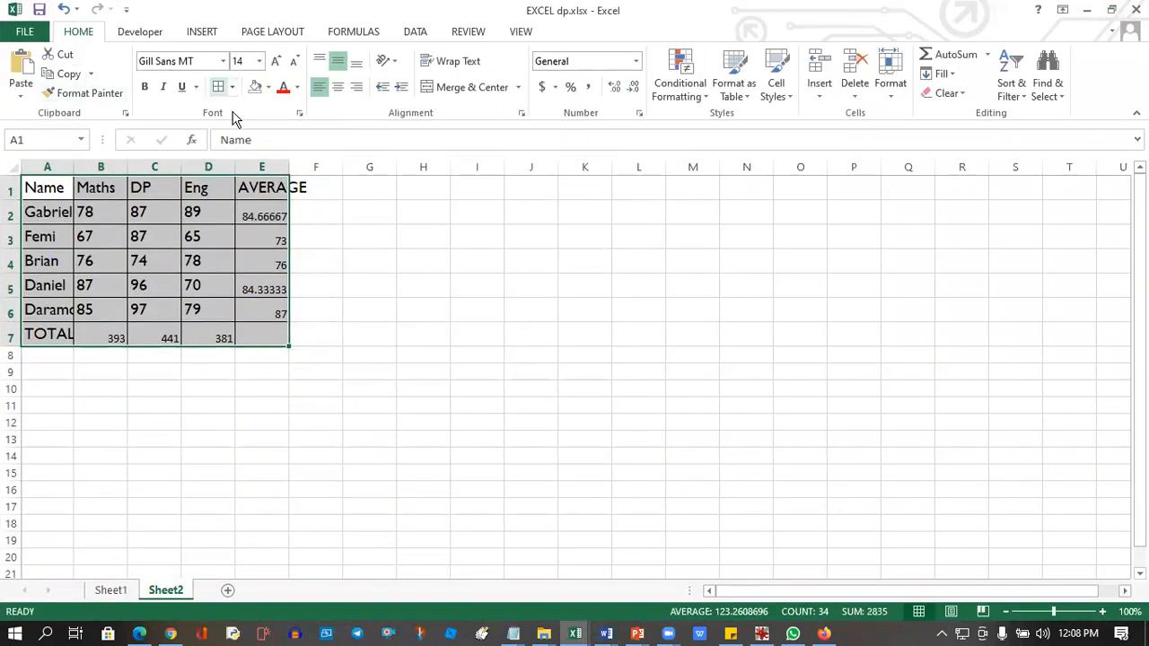
click(231, 87)
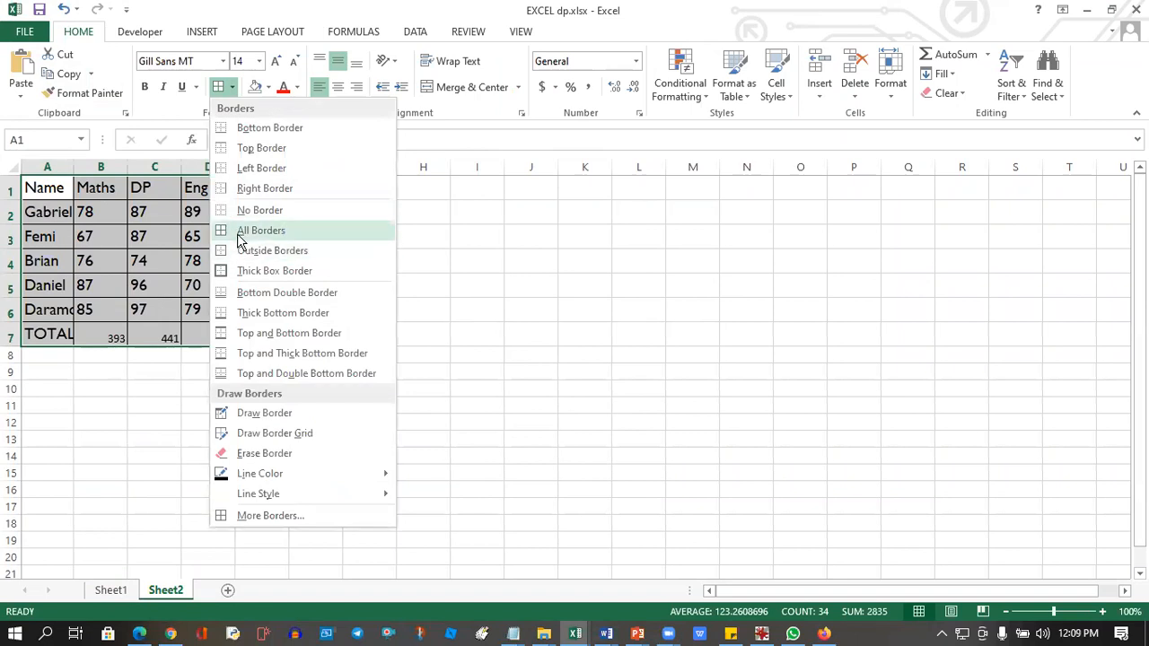
click(238, 231)
click(257, 418)
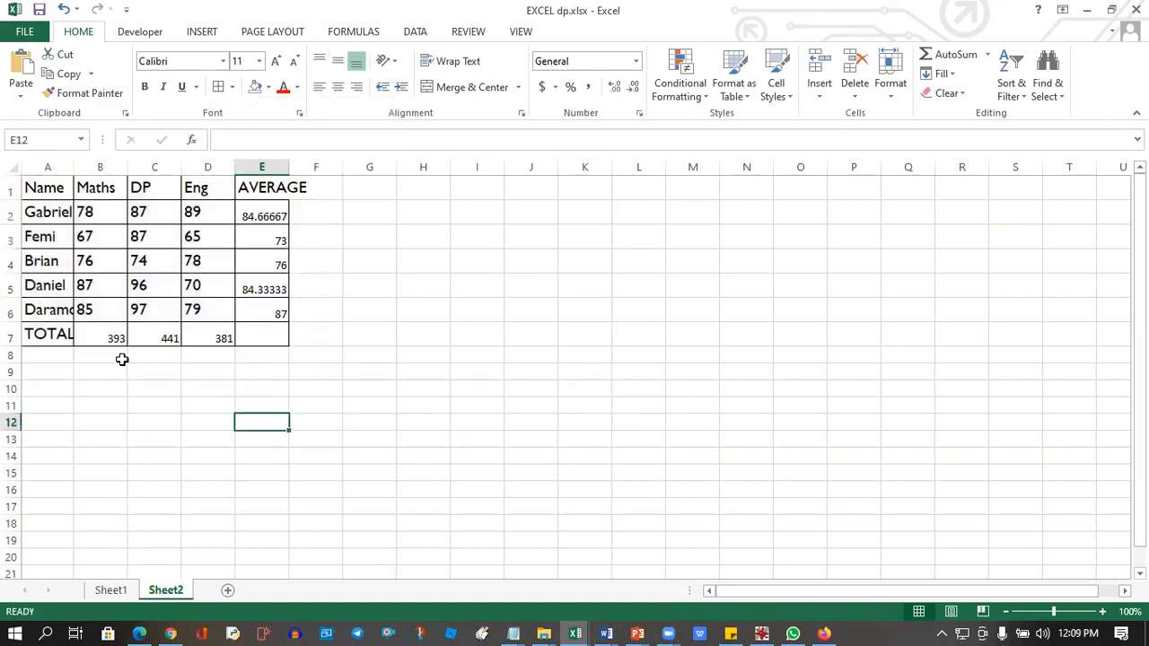
click(239, 338)
click(208, 388)
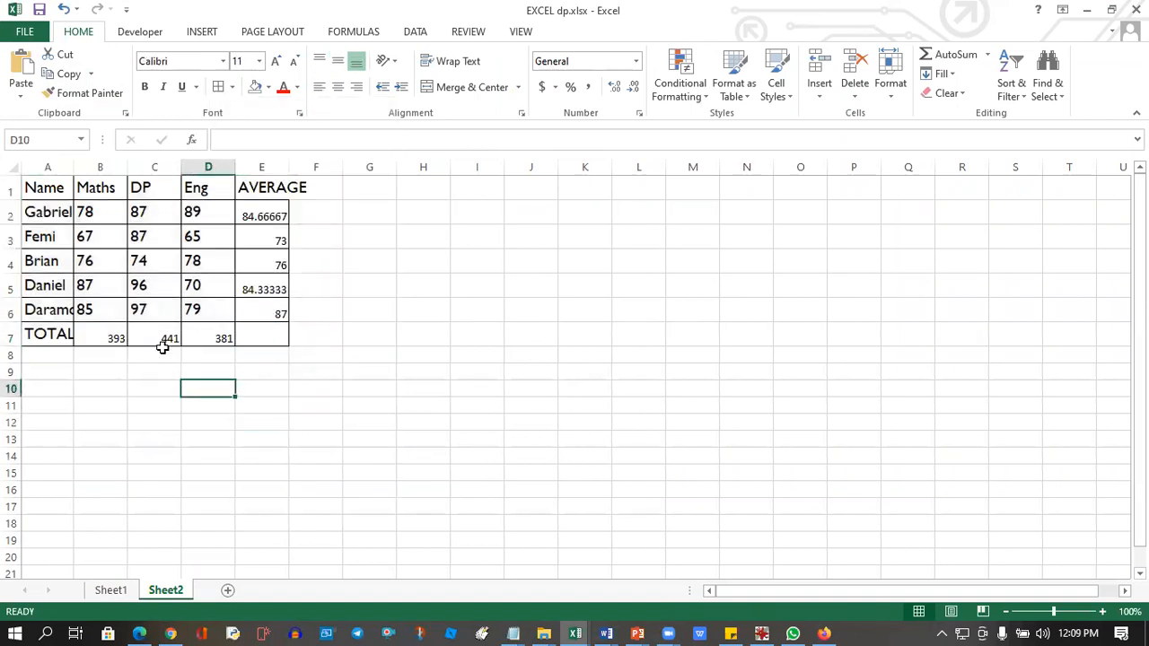
Copy the formatting of cell C2 to the AVERAGE column cells E1:E7 with Format Painter.
click(144, 221)
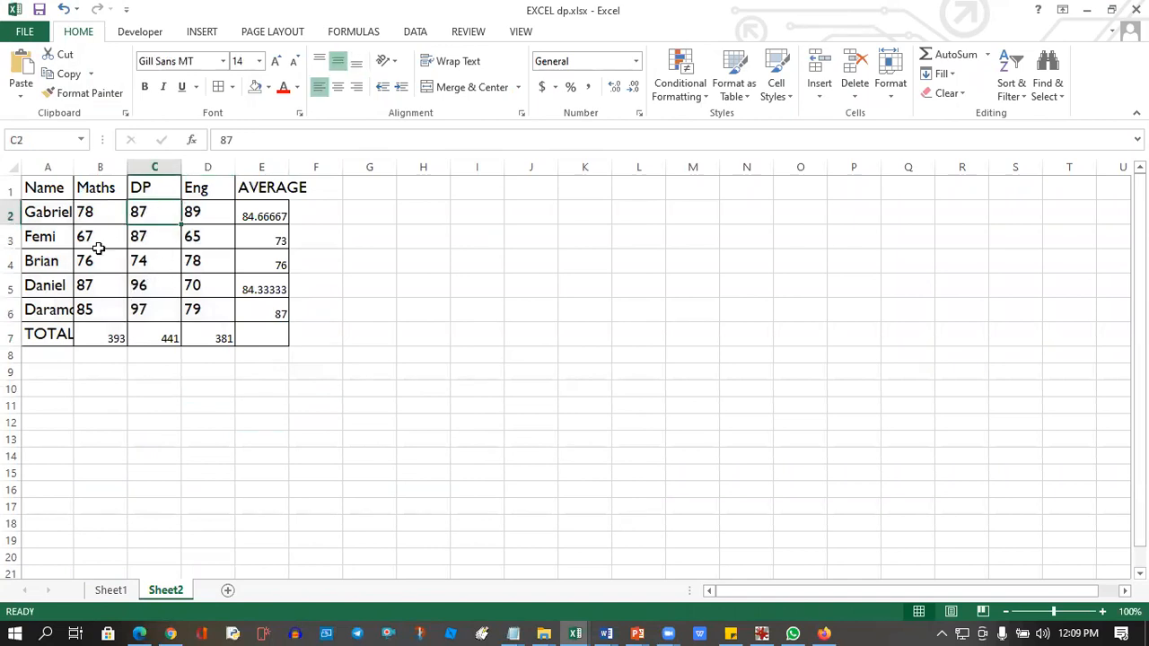
click(79, 95)
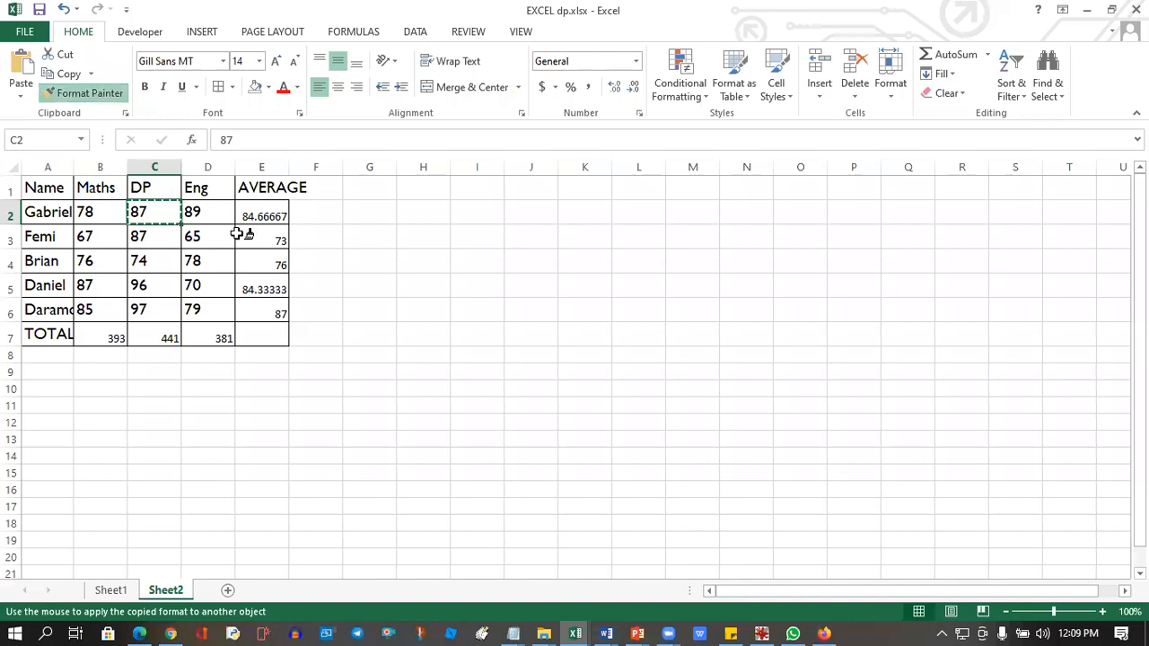
drag(262, 182, 262, 332)
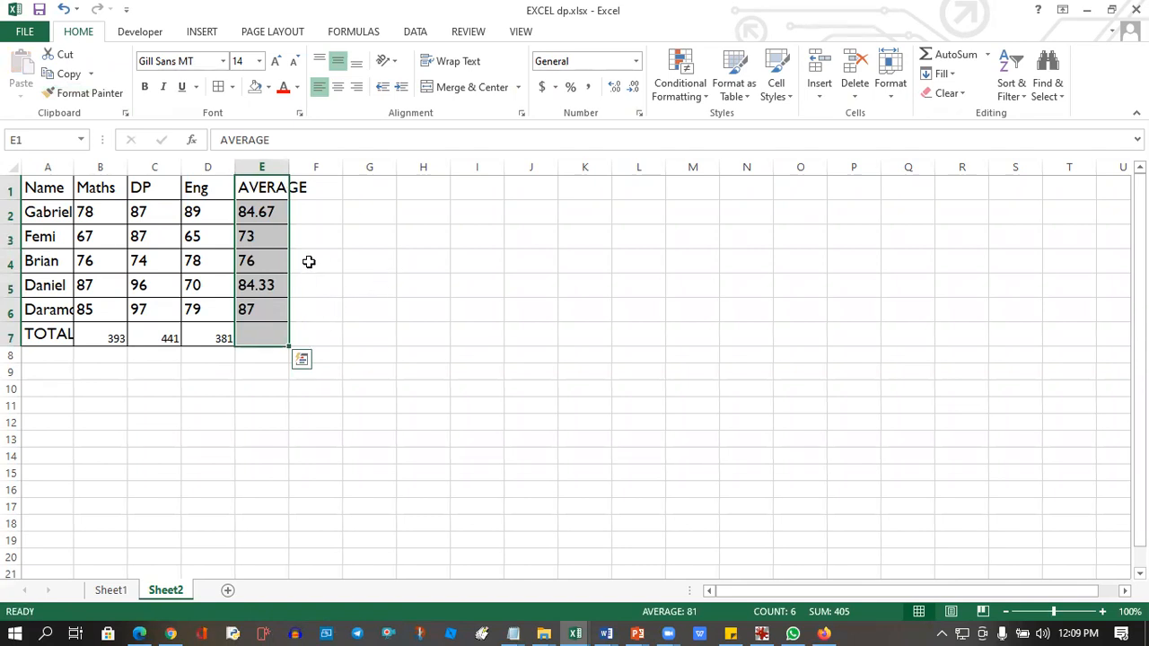
Try to copy the AVERAGE column's formatting to the total row cells B7:E7 with Format Painter.
click(86, 92)
drag(102, 330, 262, 337)
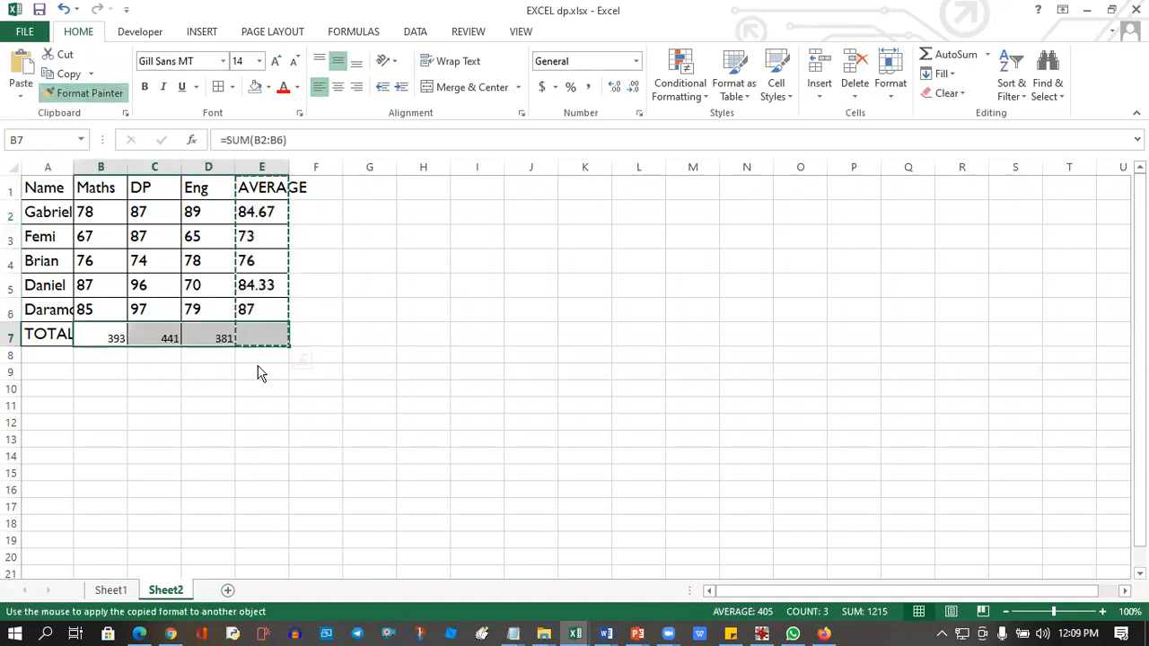
click(579, 392)
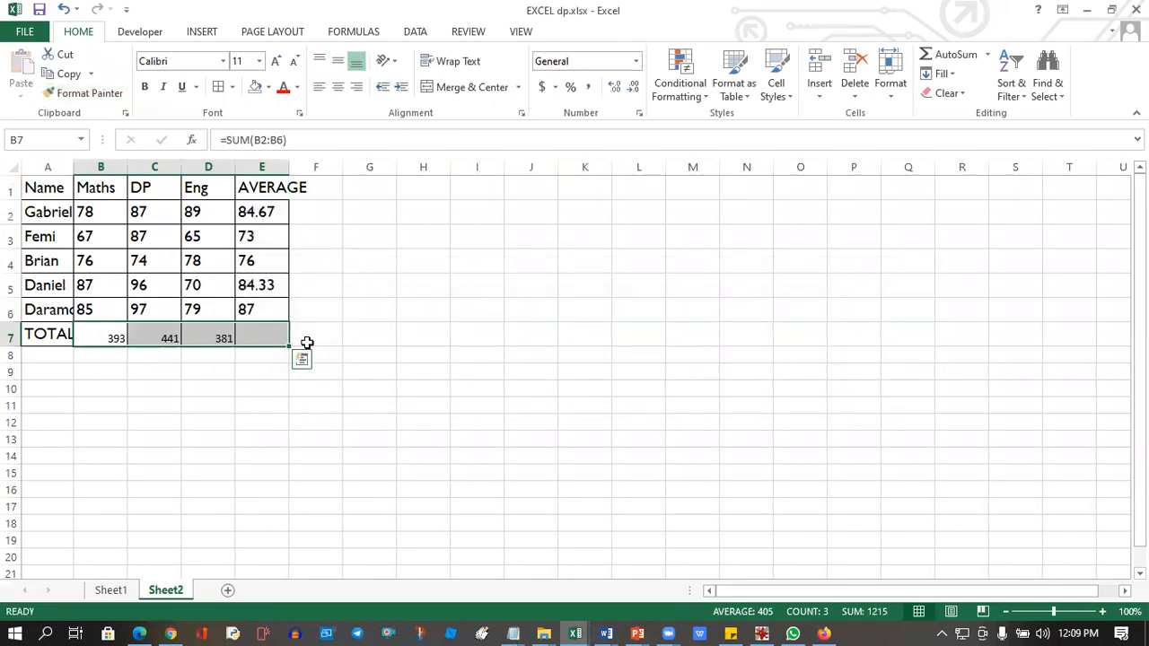
click(220, 390)
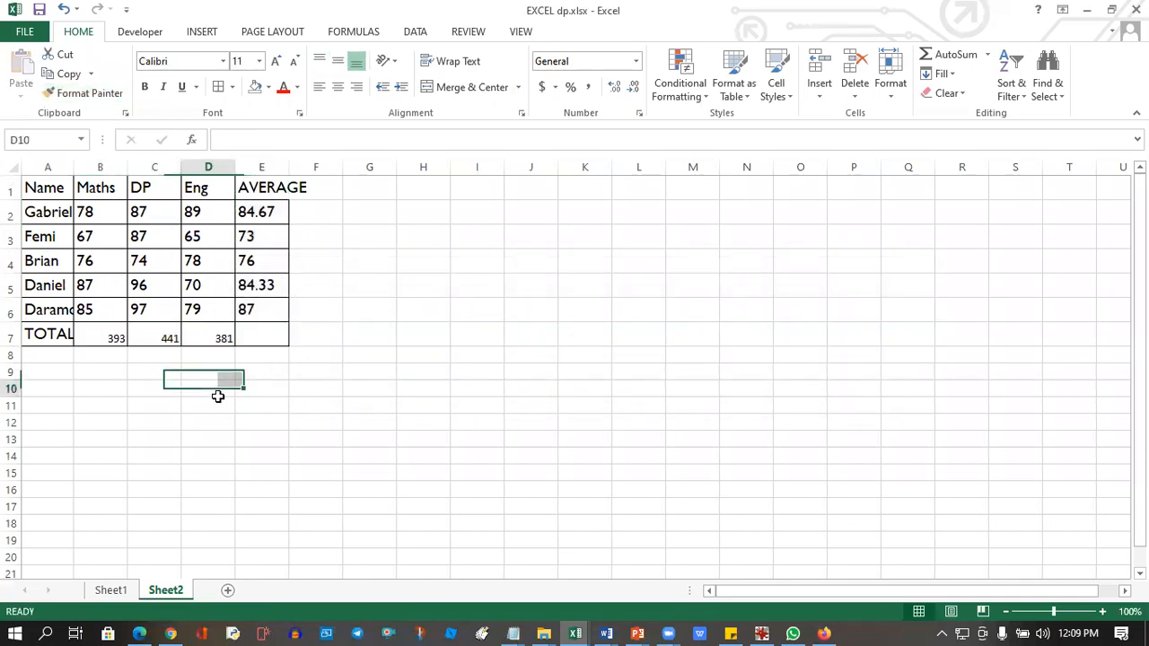
Copy the formatting of cell C2 to the total row cells B7:E7 with Format Painter.
click(148, 218)
click(85, 93)
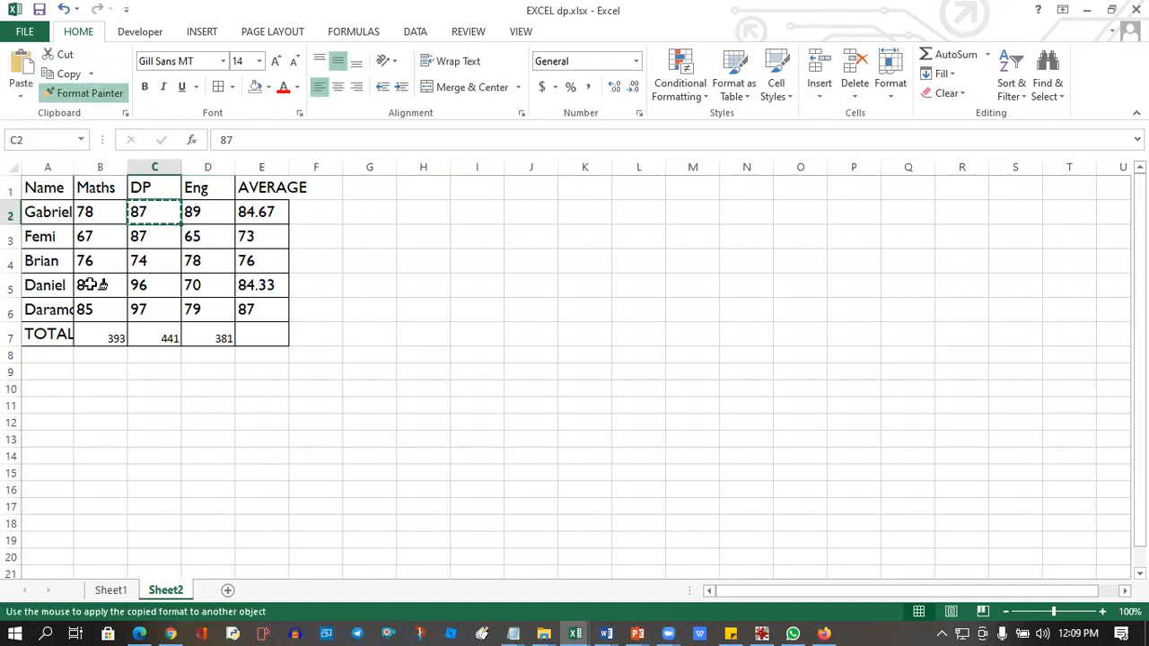
drag(84, 336, 242, 336)
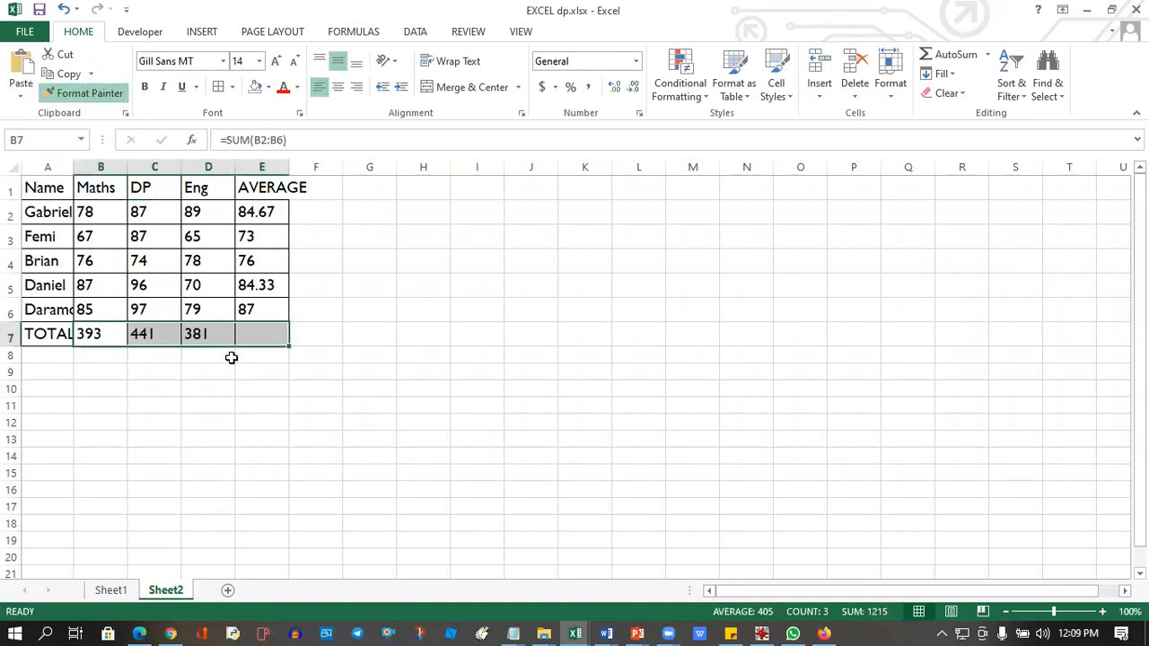
click(339, 420)
click(189, 383)
click(131, 336)
click(160, 405)
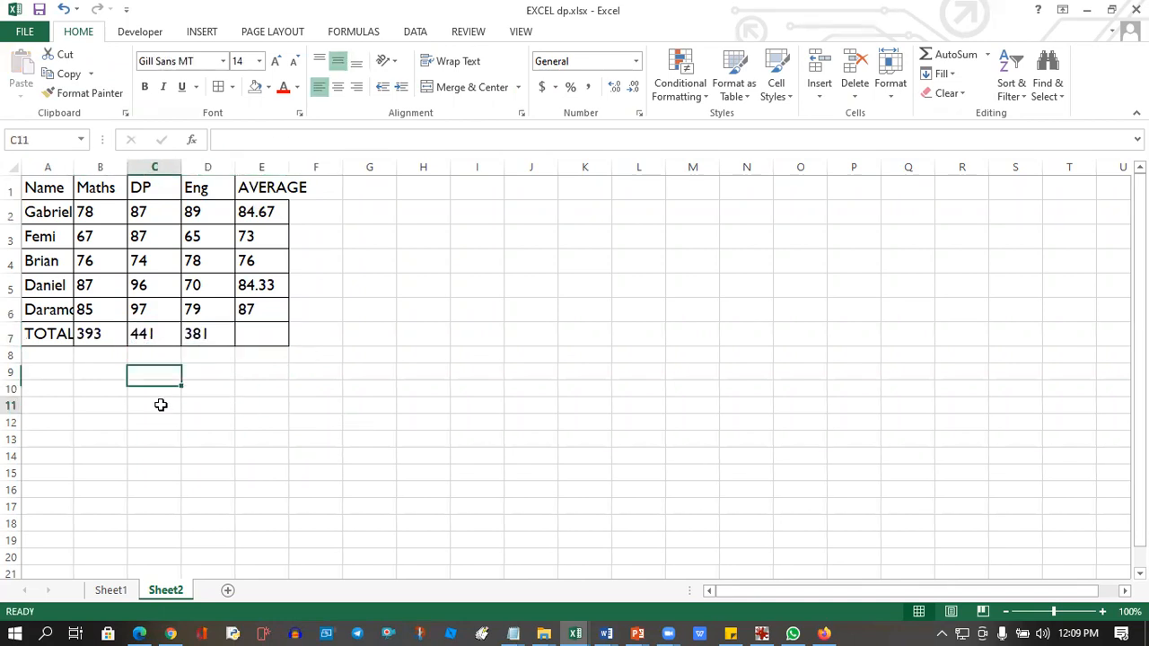
click(381, 353)
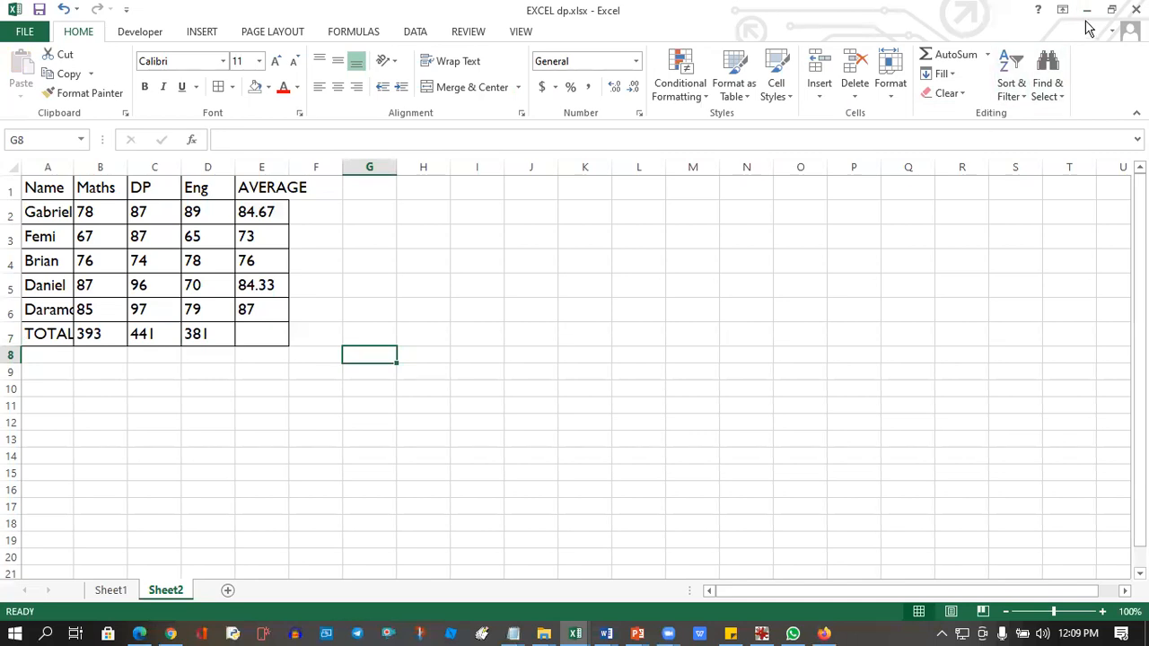
Restore the workbook window to its smaller size and minimize it to read the exercise questions on the slide.
click(1112, 9)
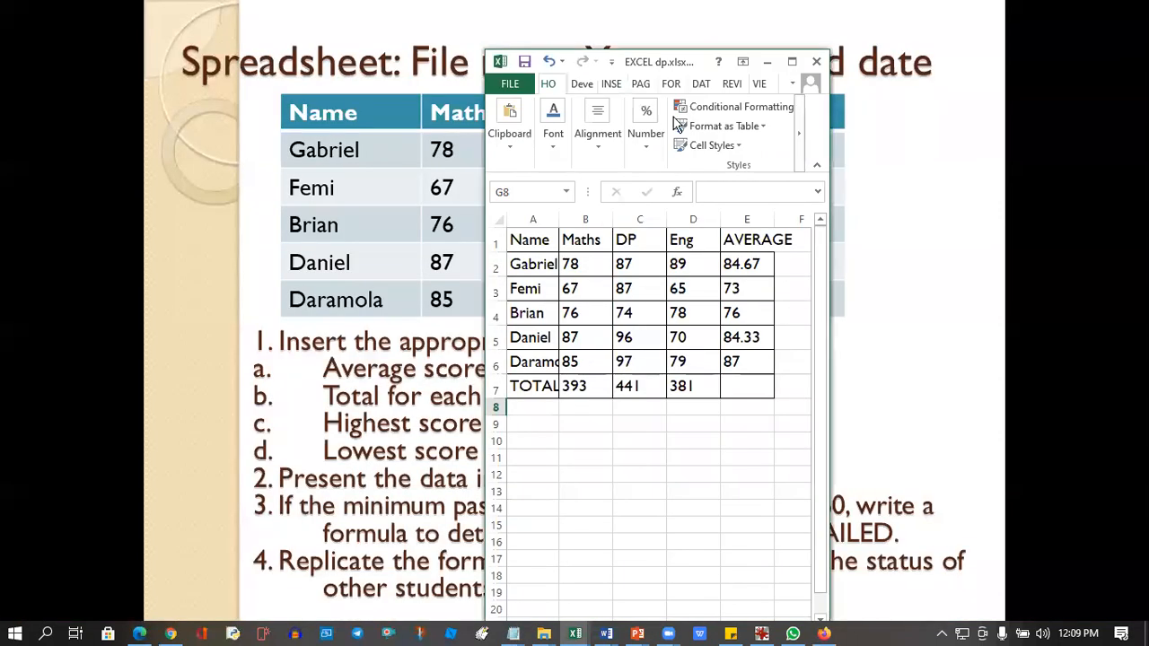
click(765, 62)
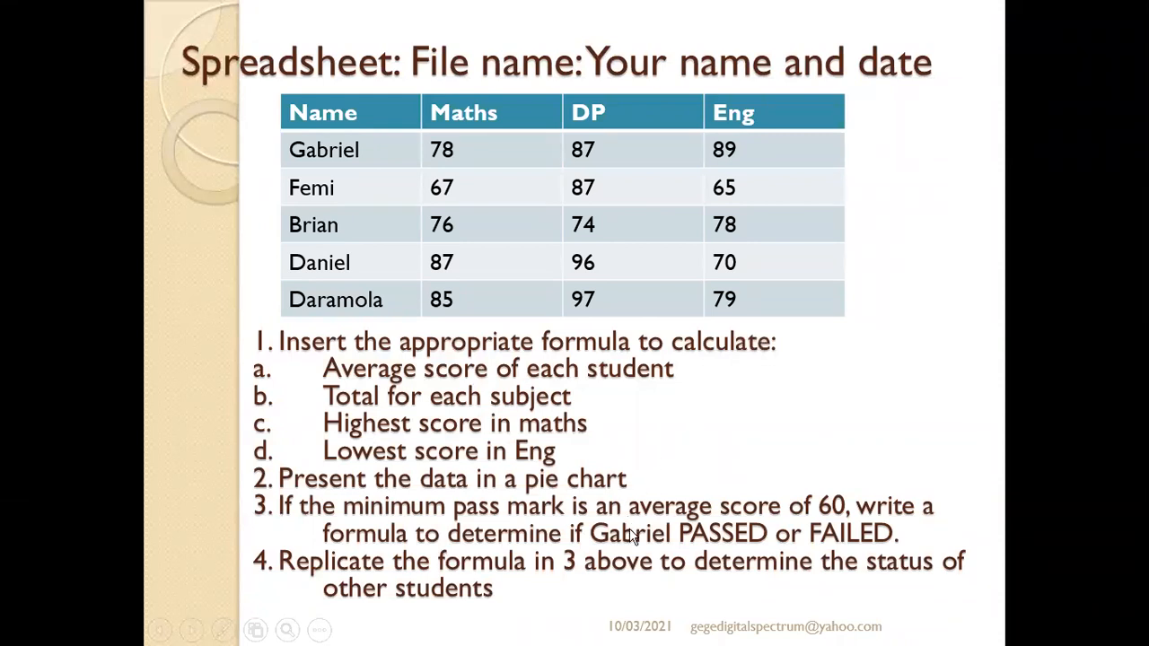
key(super)
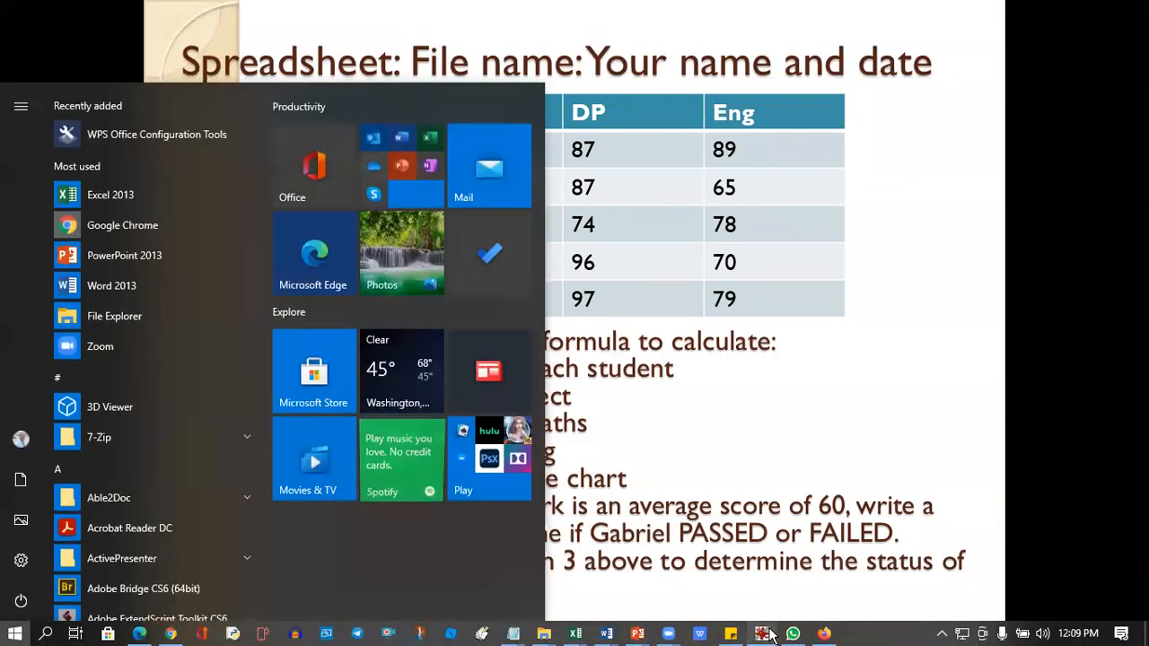
mouse_move(582, 635)
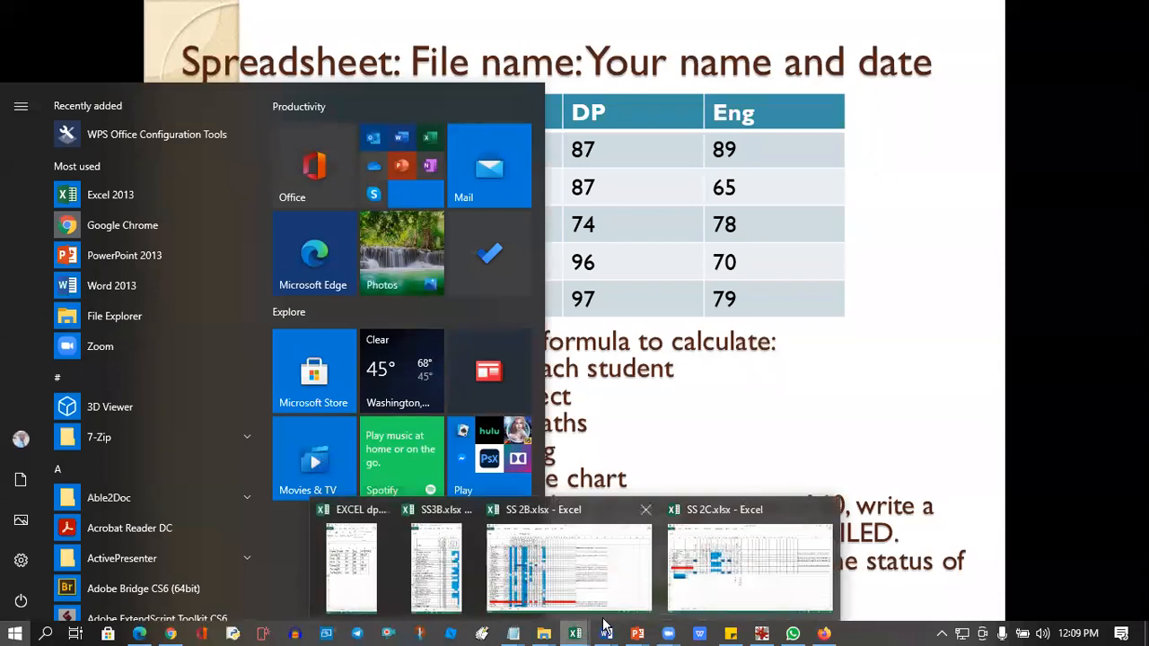
click(750, 556)
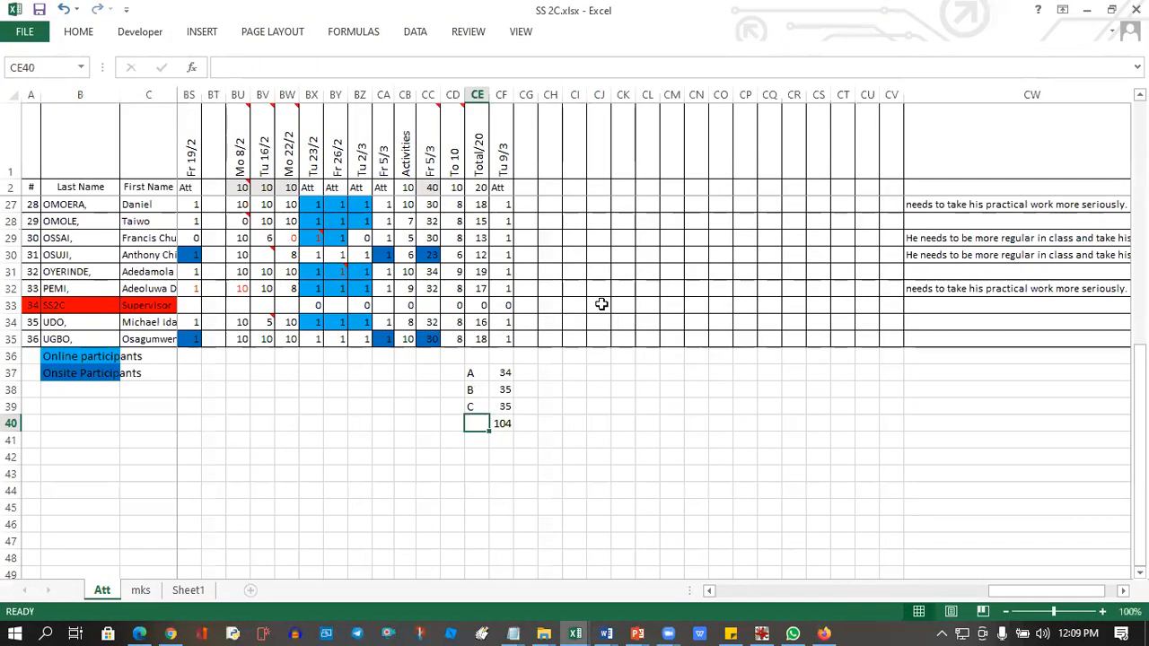
click(1086, 10)
Switch back to the EXCEL dp.xlsx workbook and shift its window slightly over the slide.
key(super)
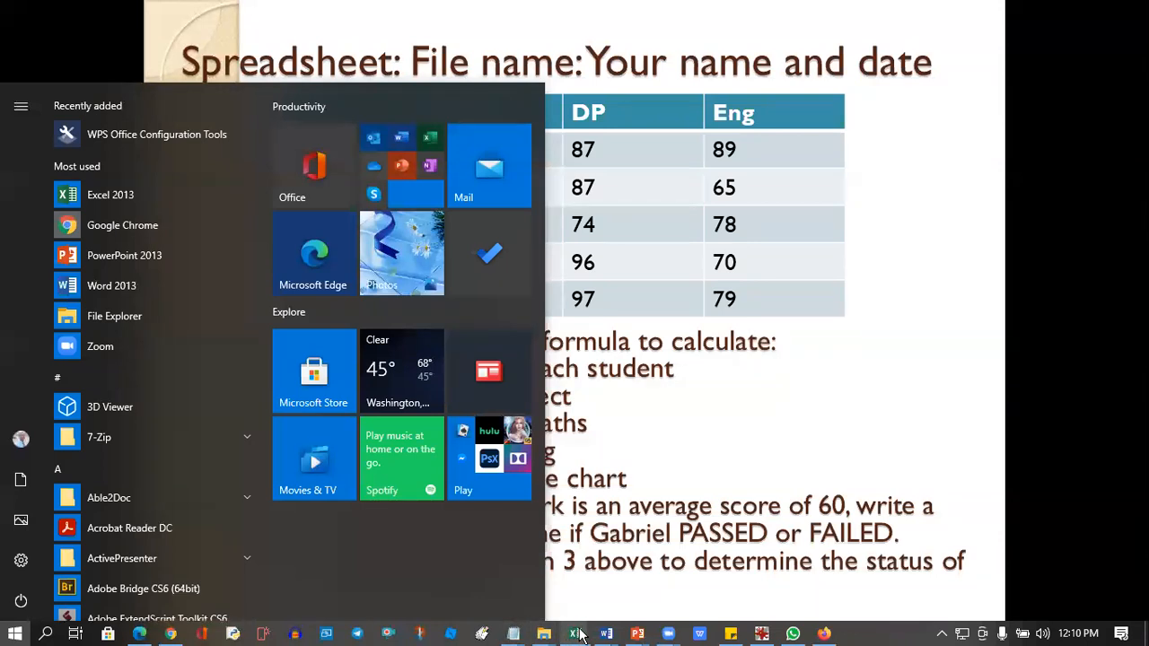
mouse_move(581, 635)
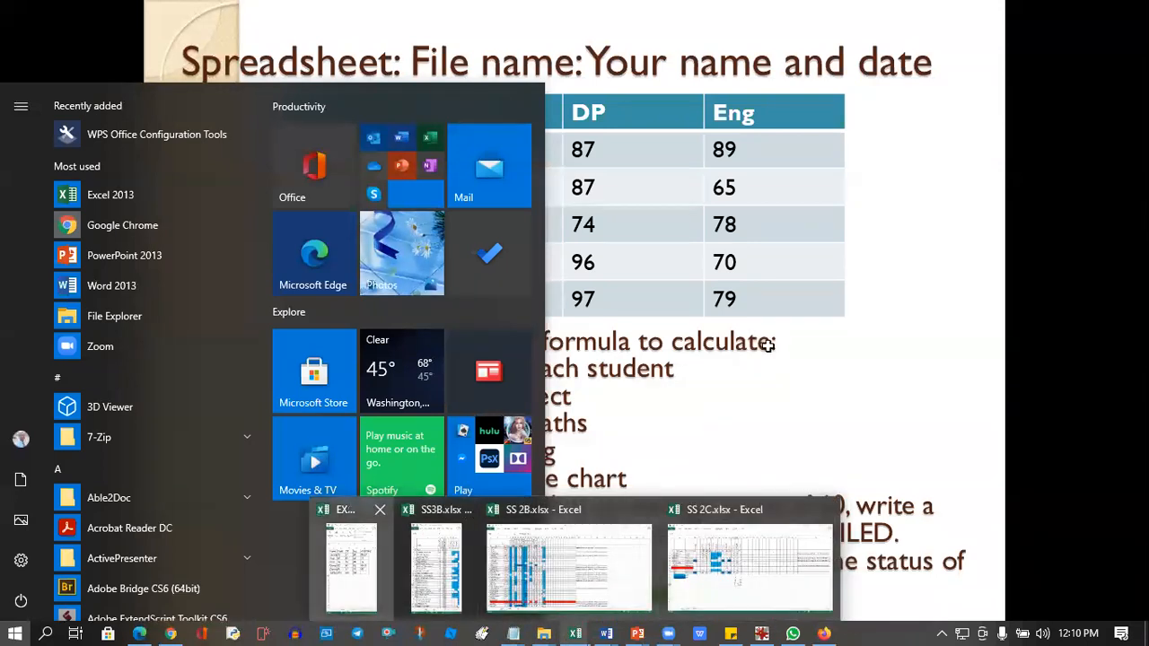
click(350, 565)
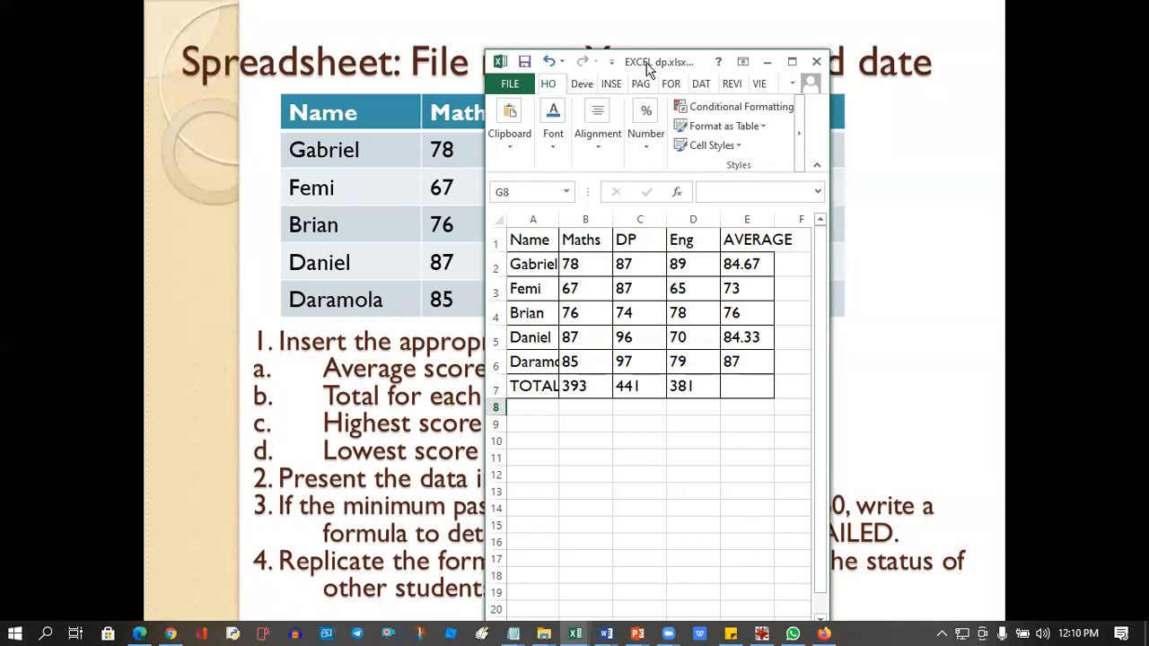
drag(648, 70, 658, 67)
Find the highest Maths score in cell B8 with the MAX function over B2:B6.
click(576, 410)
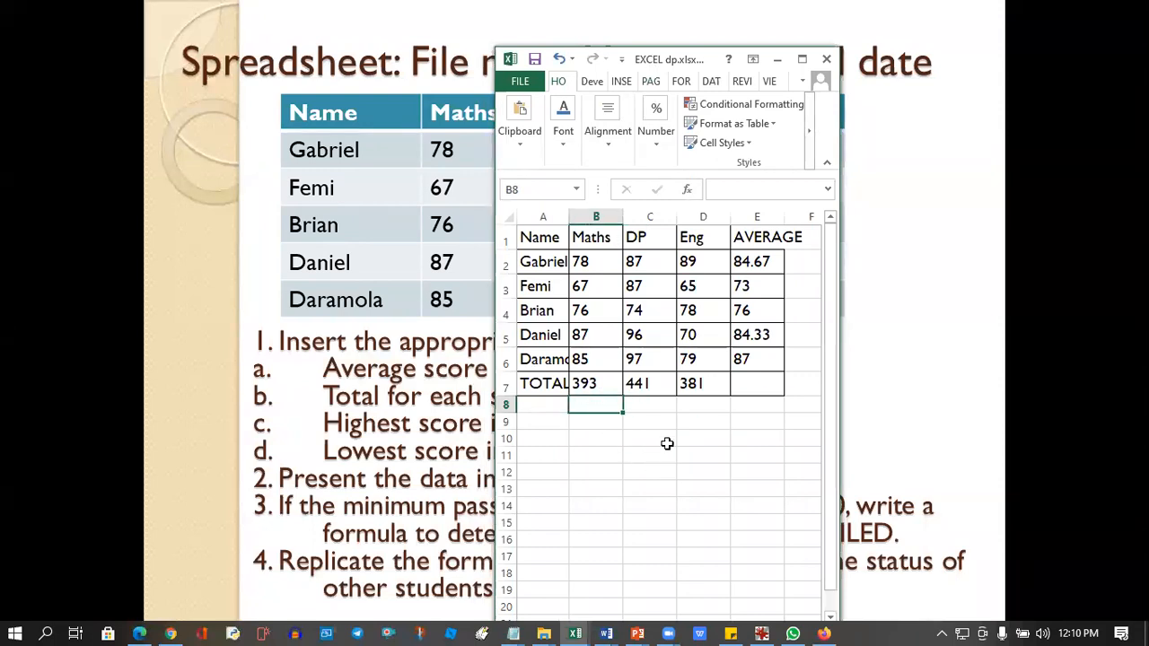
text(=)
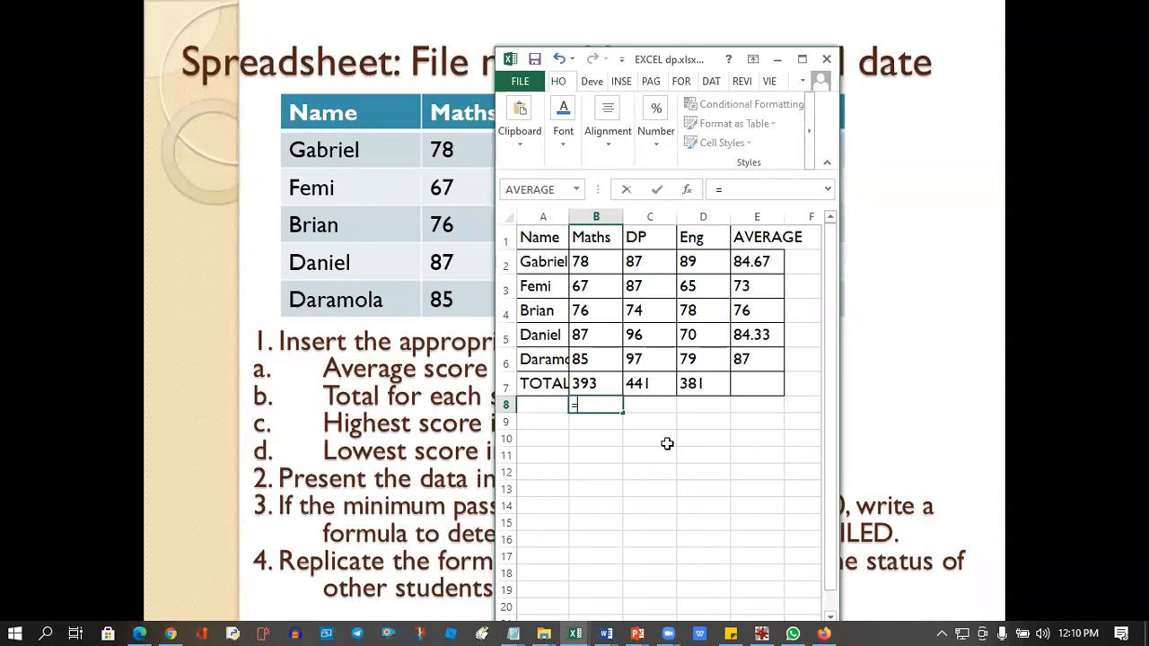
text(MAX)
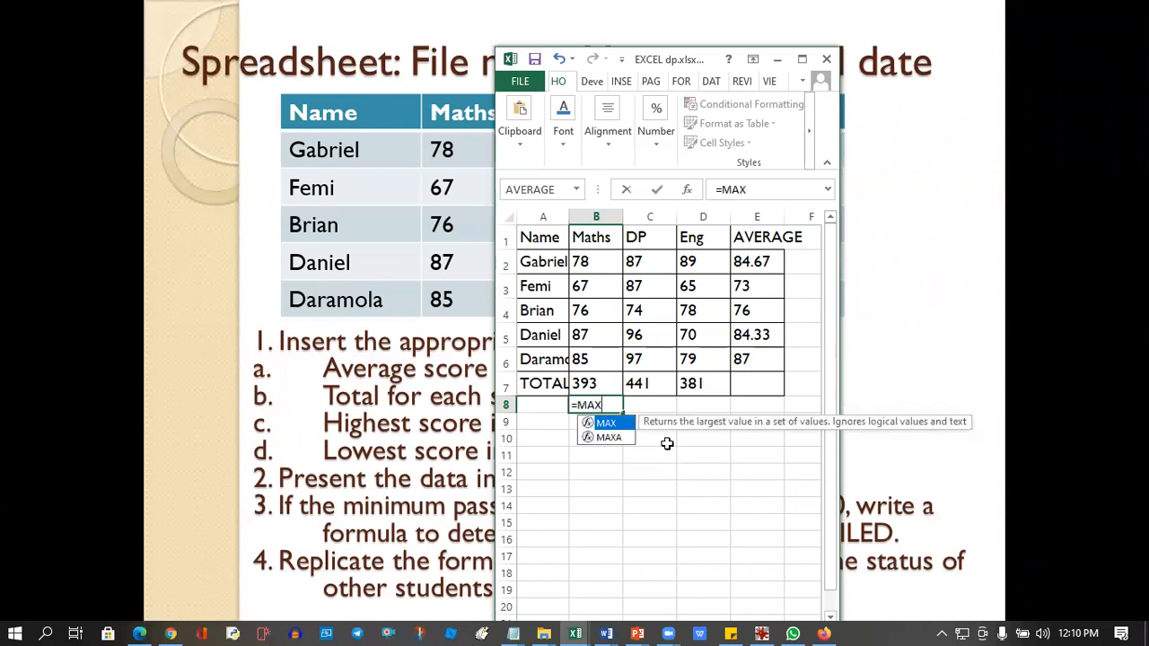
text(()
drag(596, 258, 587, 358)
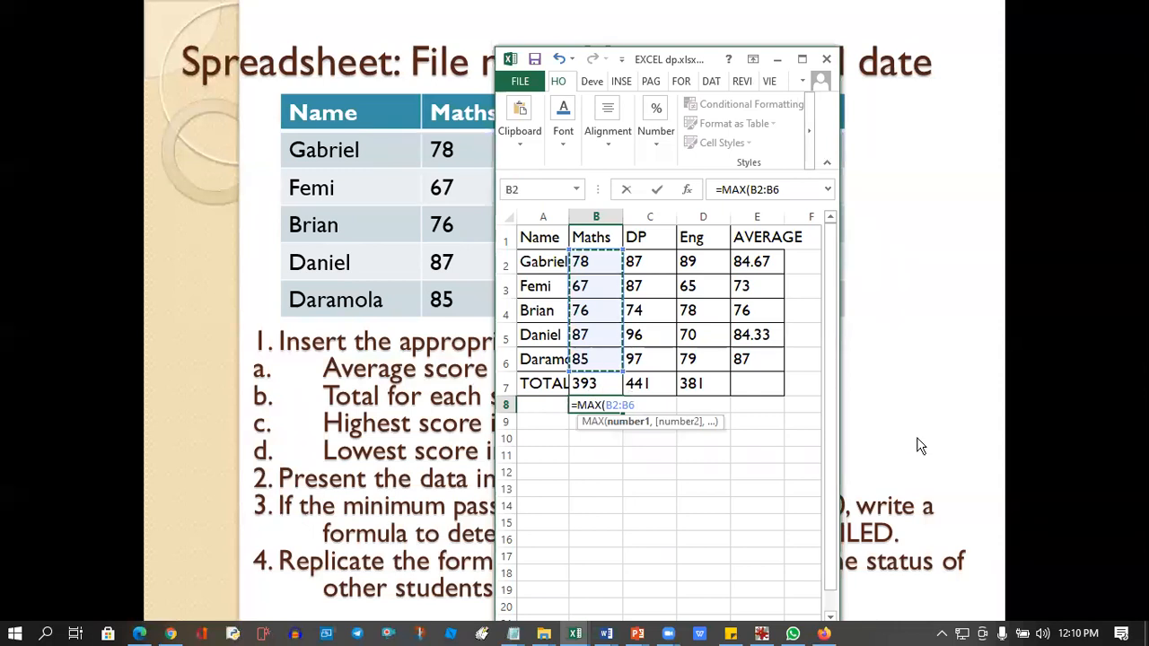
key(Return)
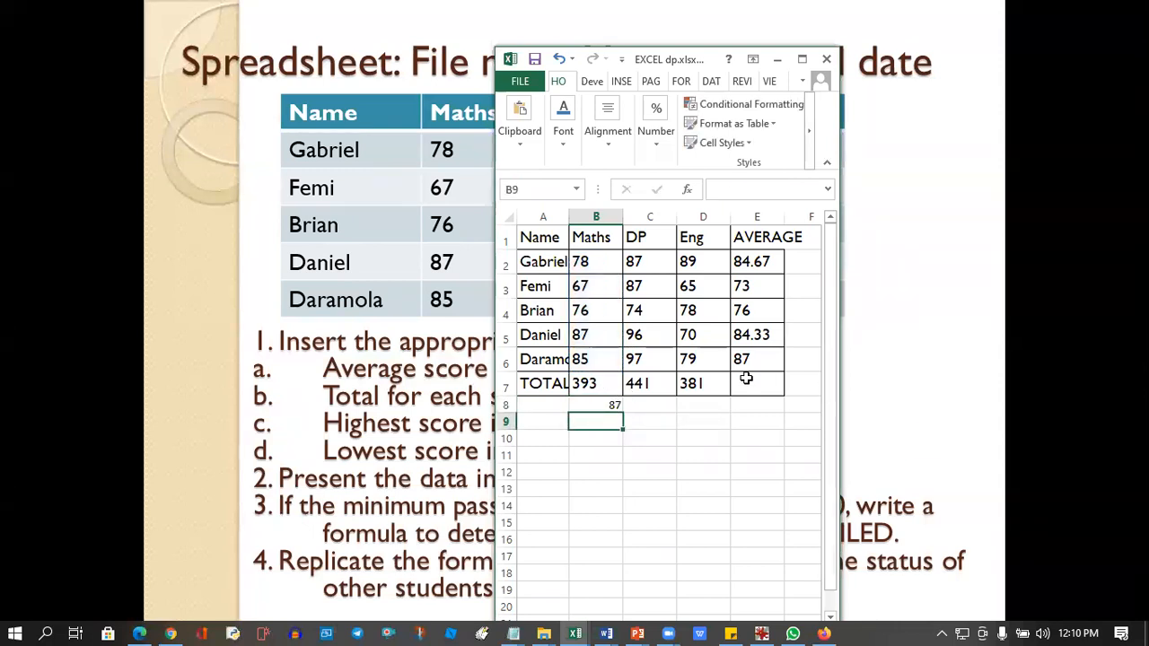
Fill the MAX formula from B8 across to D8 for the DP and Eng columns.
click(619, 406)
drag(631, 407, 718, 406)
click(651, 474)
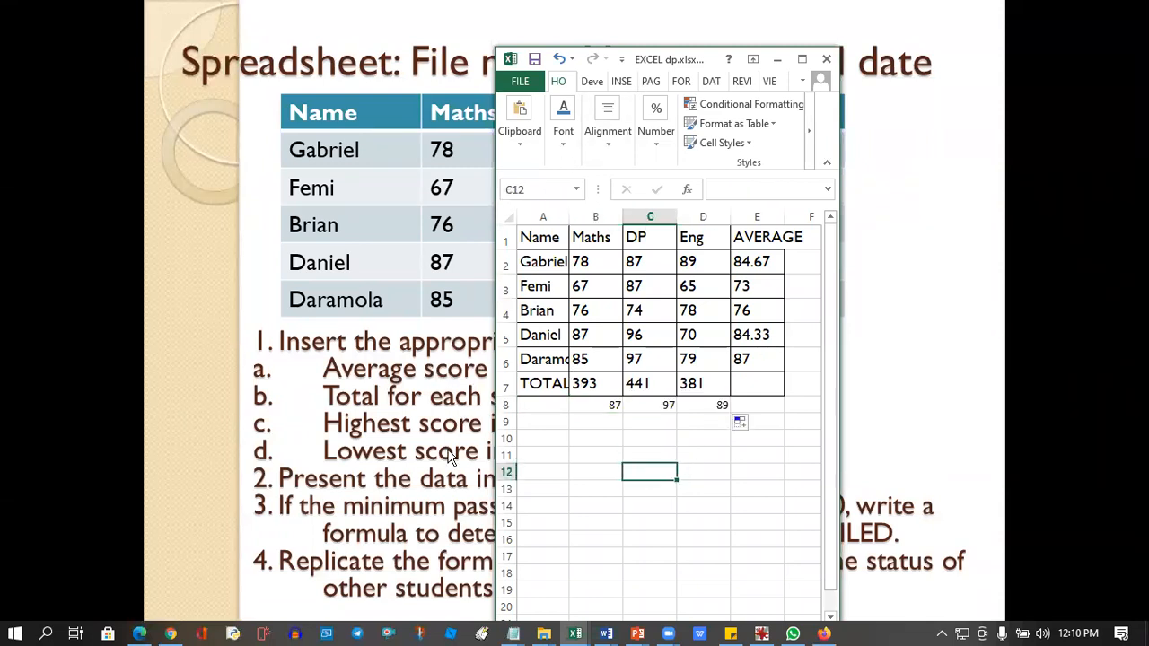
Label the maximum scores row by entering HIGHEST in cell A8.
click(583, 409)
click(540, 402)
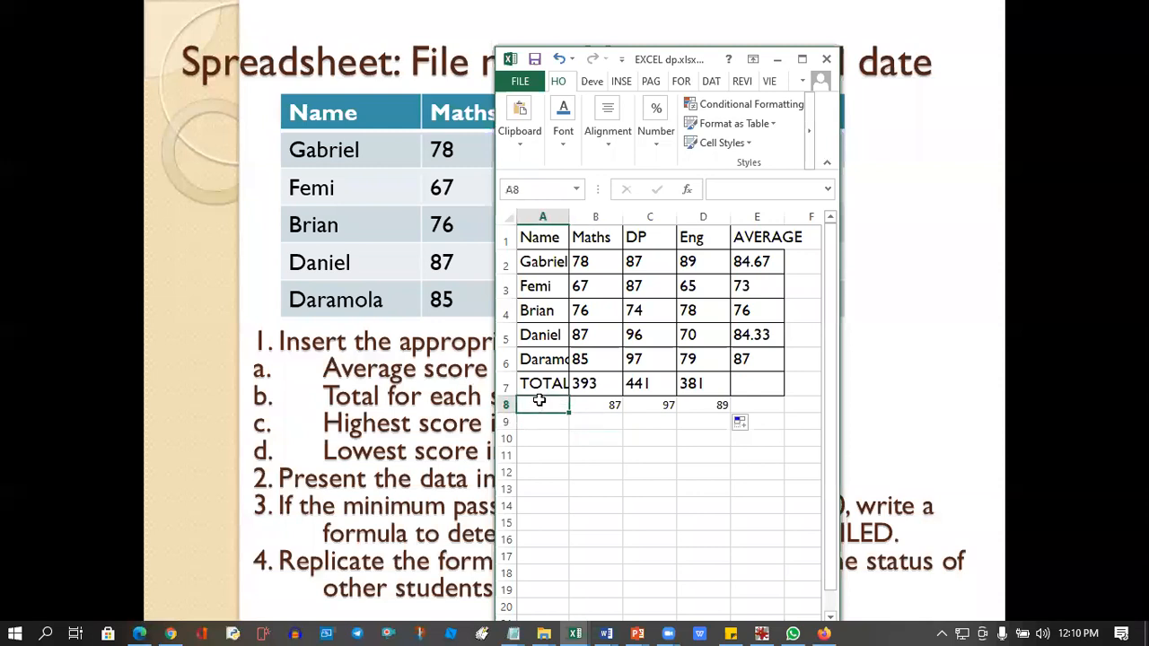
text(h)
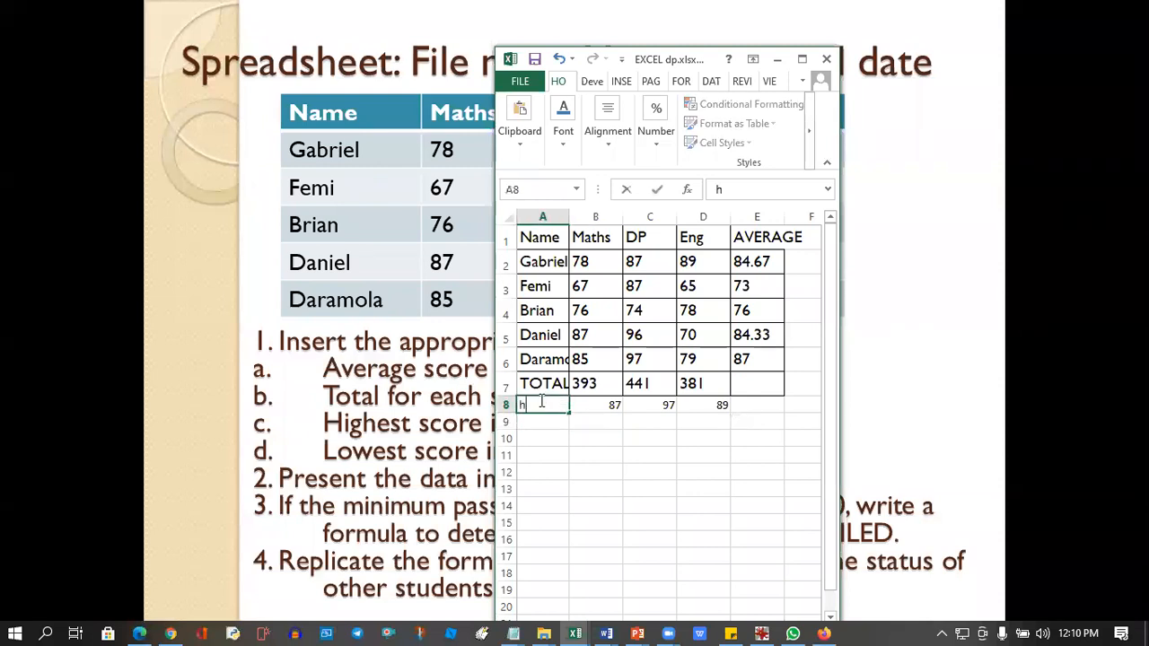
text(IGHEST)
key(Return)
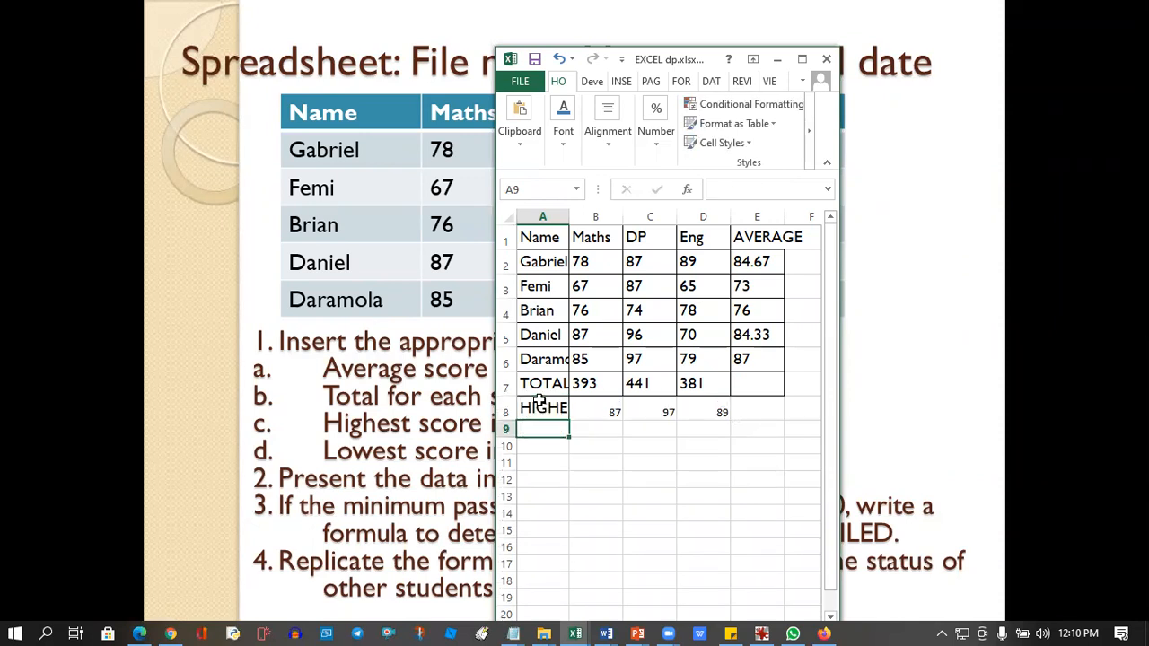
Label the minimum scores row by entering LOWEST in cell A9.
text(LOWES)
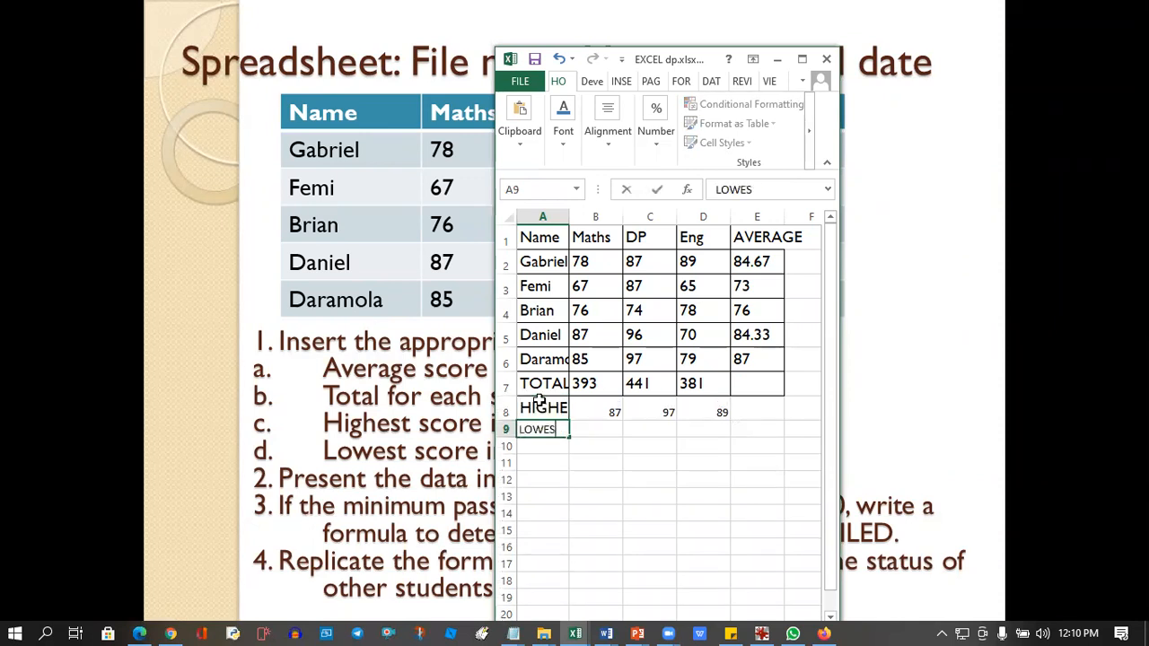
text(T)
key(Return)
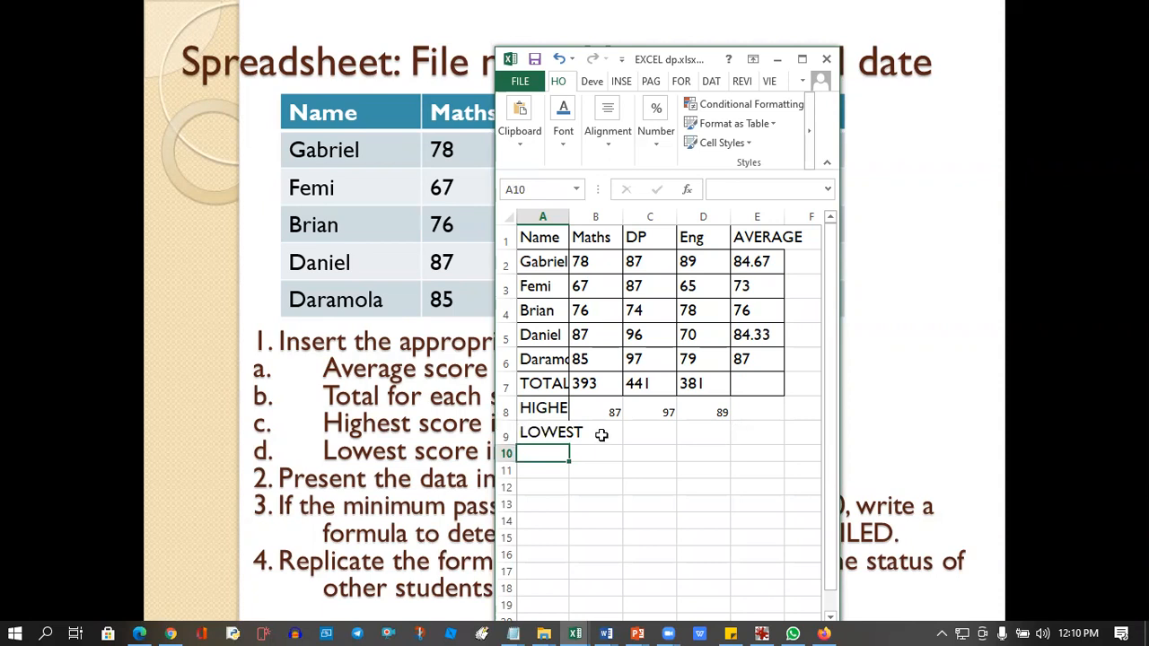
Autofit the widths of columns A and E and widen the workbook window to show the whole AVERAGE column.
click(596, 435)
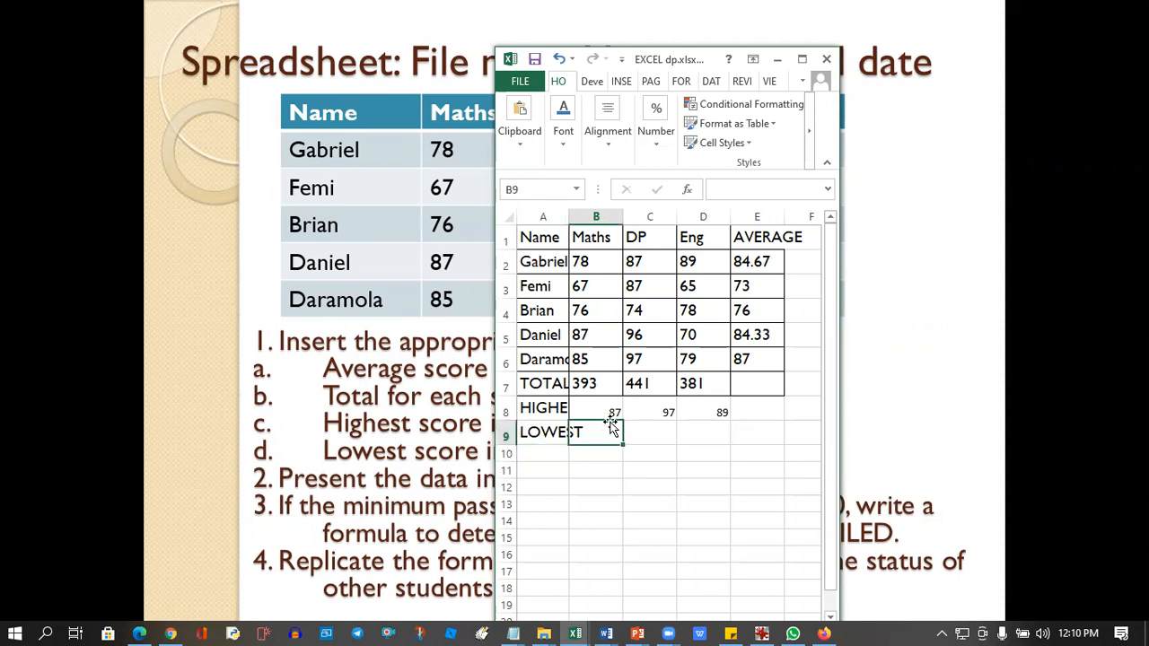
double_click(568, 217)
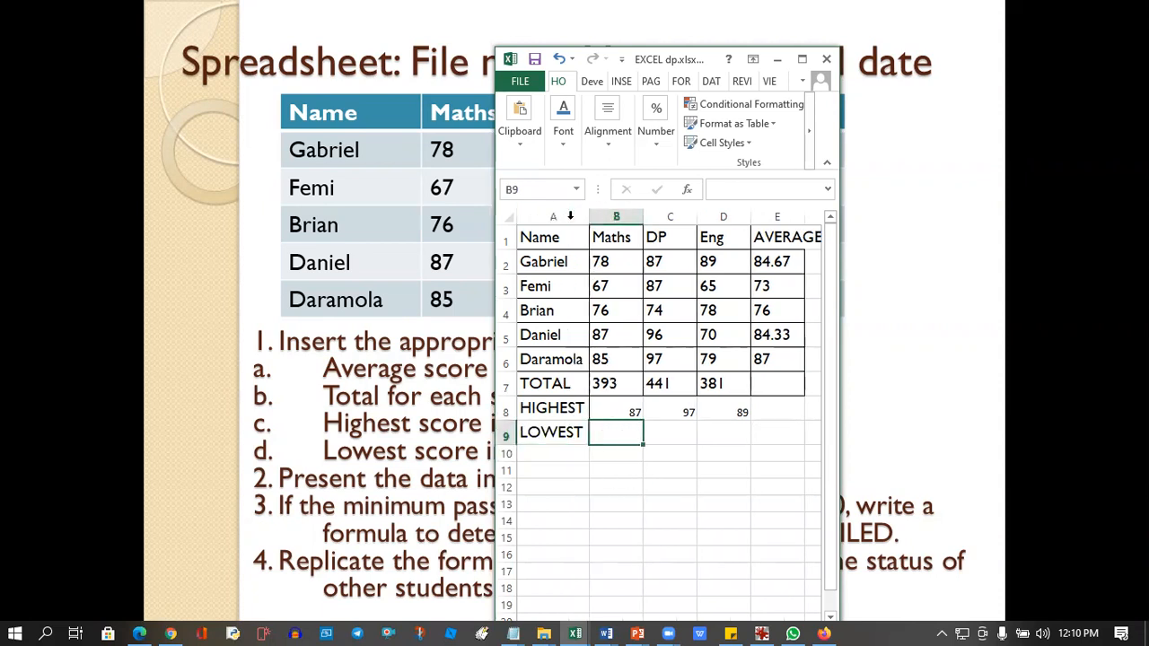
double_click(804, 217)
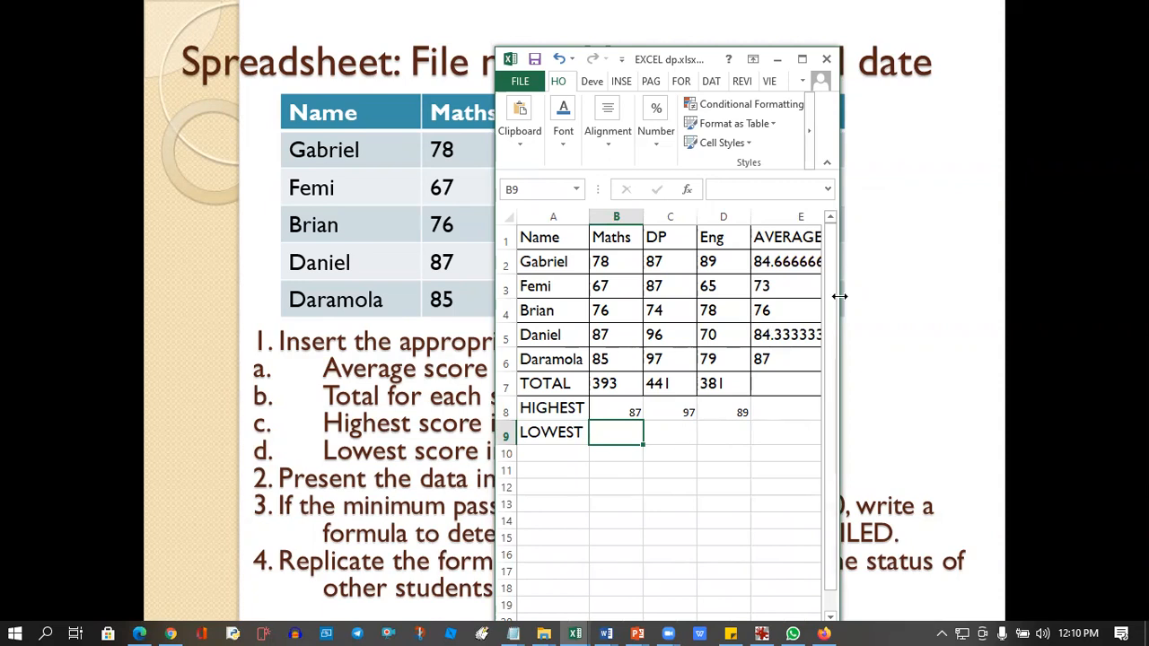
drag(840, 296, 922, 296)
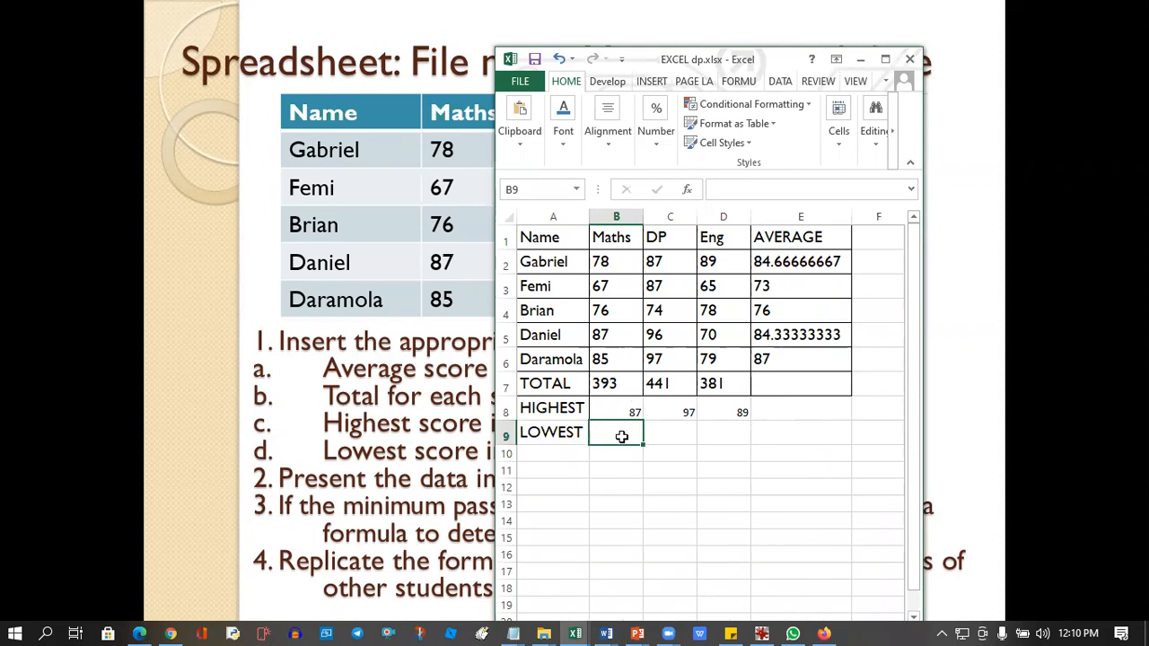
Find the lowest Maths score in cell B9 with the MIN function over B2:B6.
text(=)
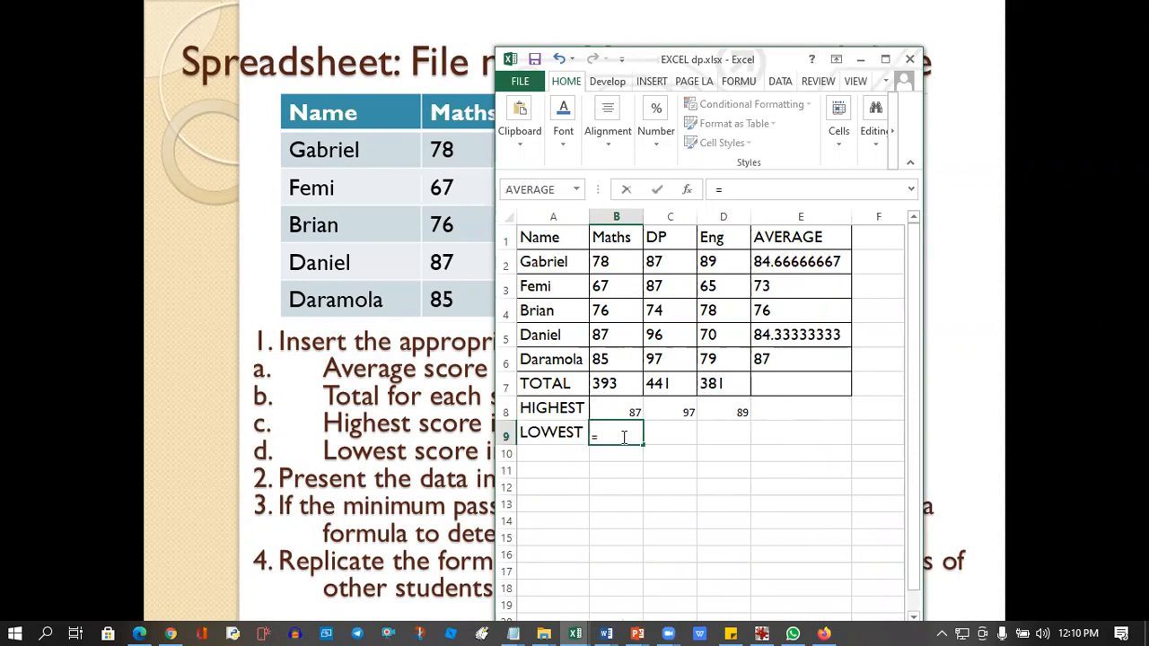
text(MIN)
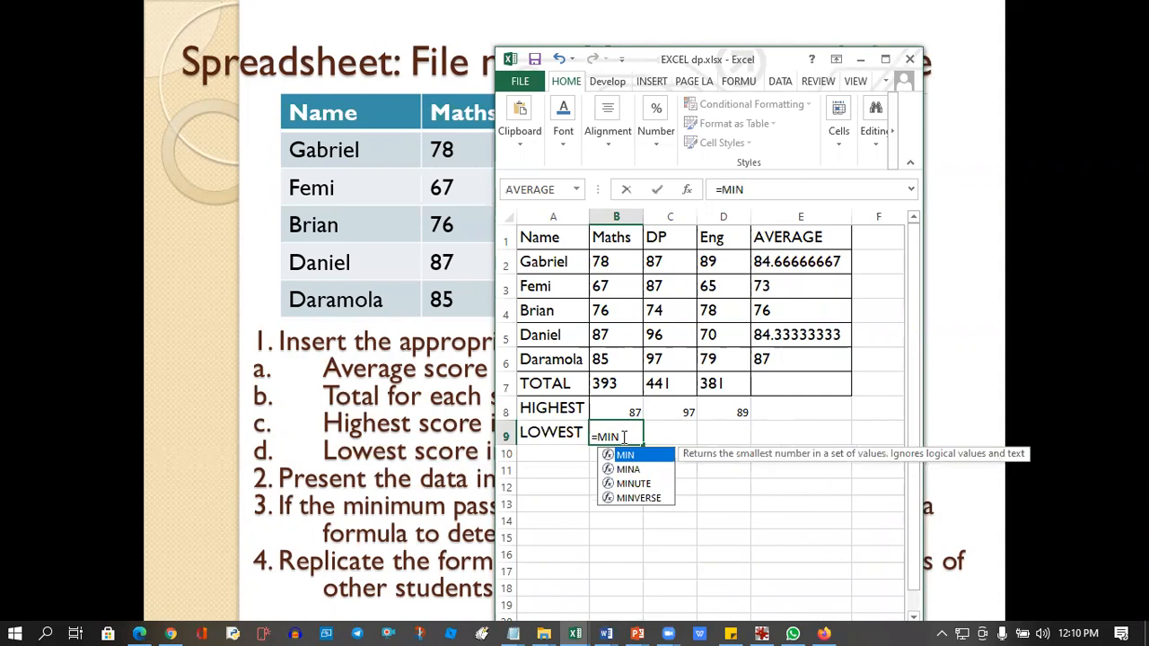
text(()
drag(610, 259, 603, 362)
text())
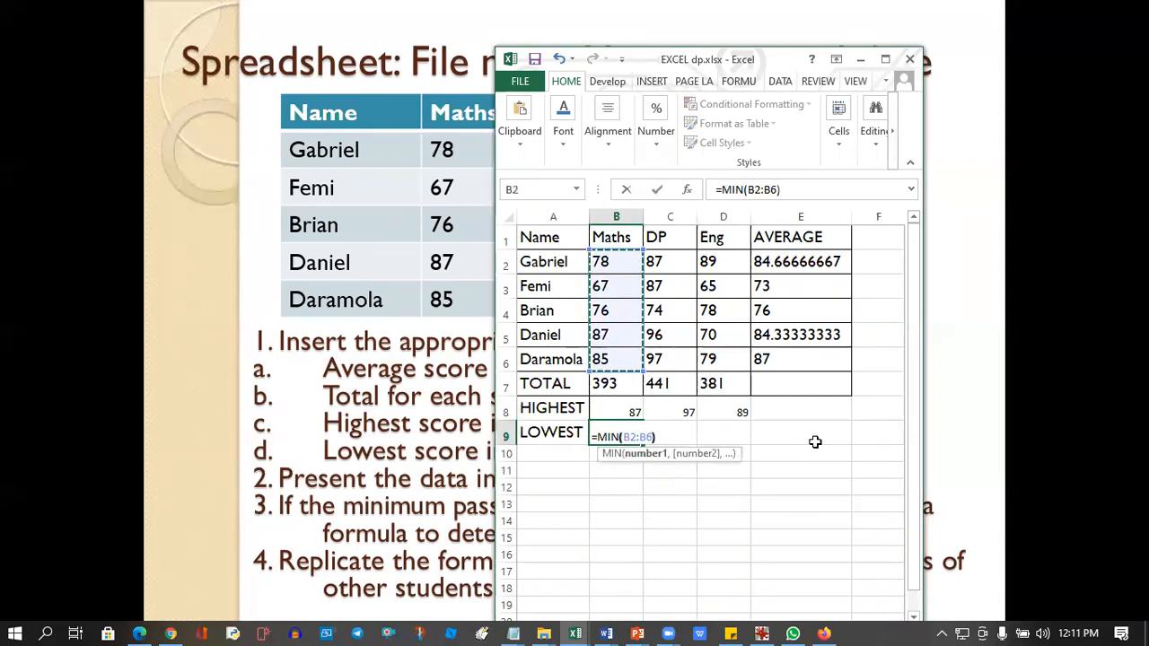
key(Return)
Fill the MIN formula from B9 across to D9 for the DP and Eng columns.
click(629, 439)
drag(641, 443, 738, 438)
click(765, 485)
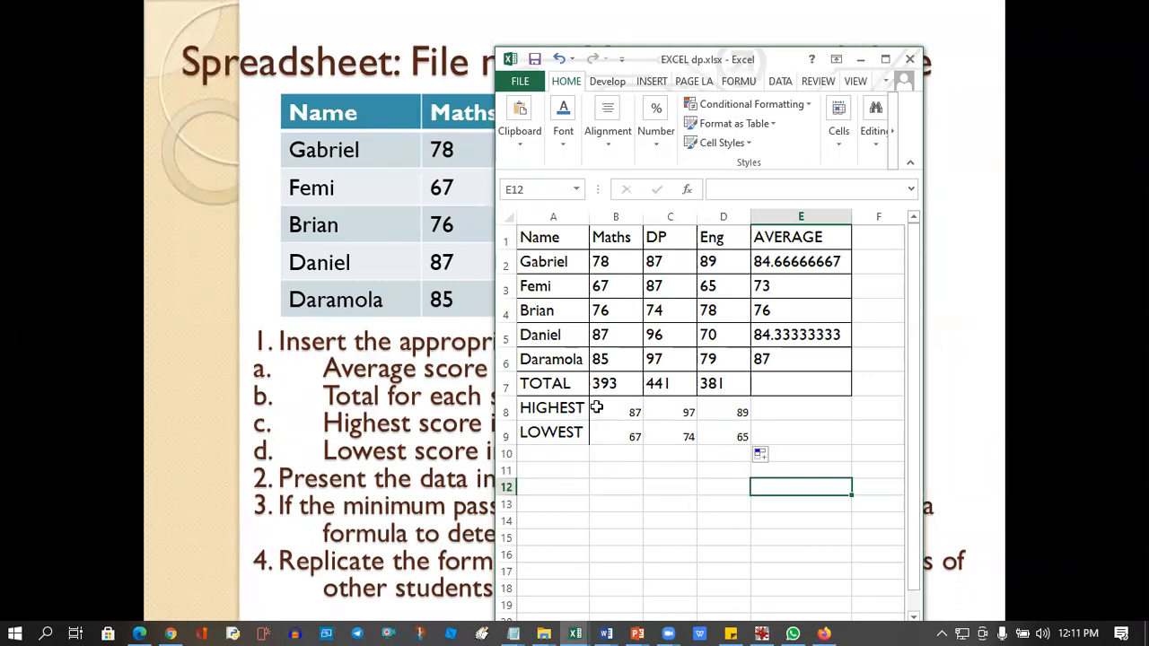
Check the exercise questions on the slide and return to the EXCEL dp.xlsx workbook.
click(860, 60)
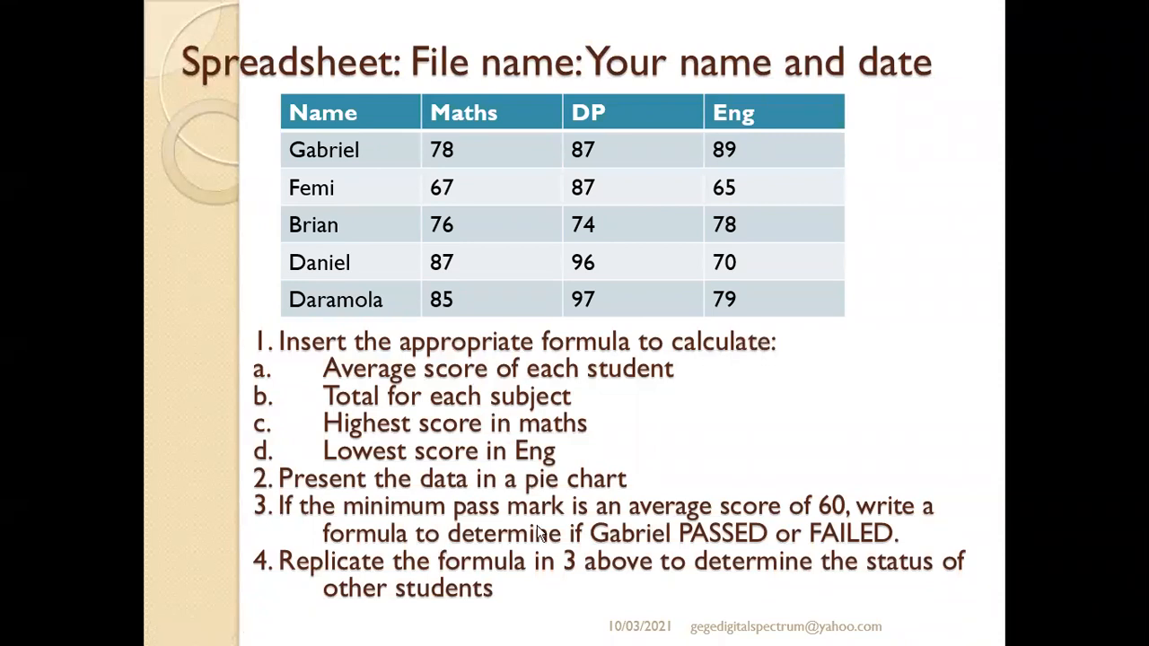
key(super)
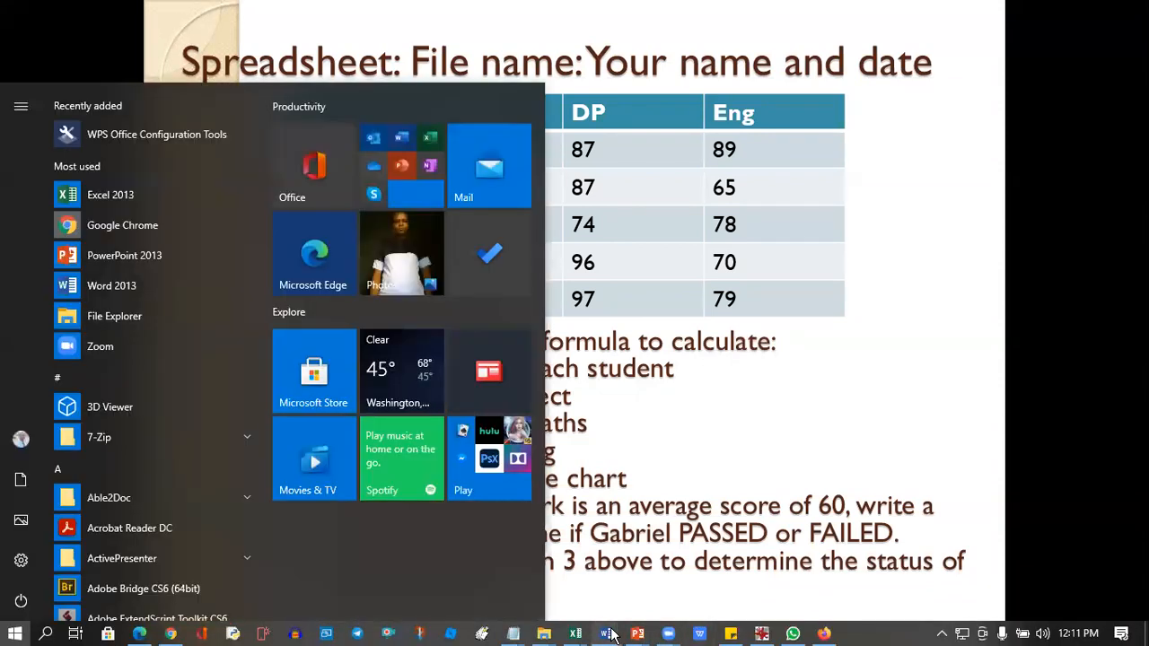
mouse_move(579, 635)
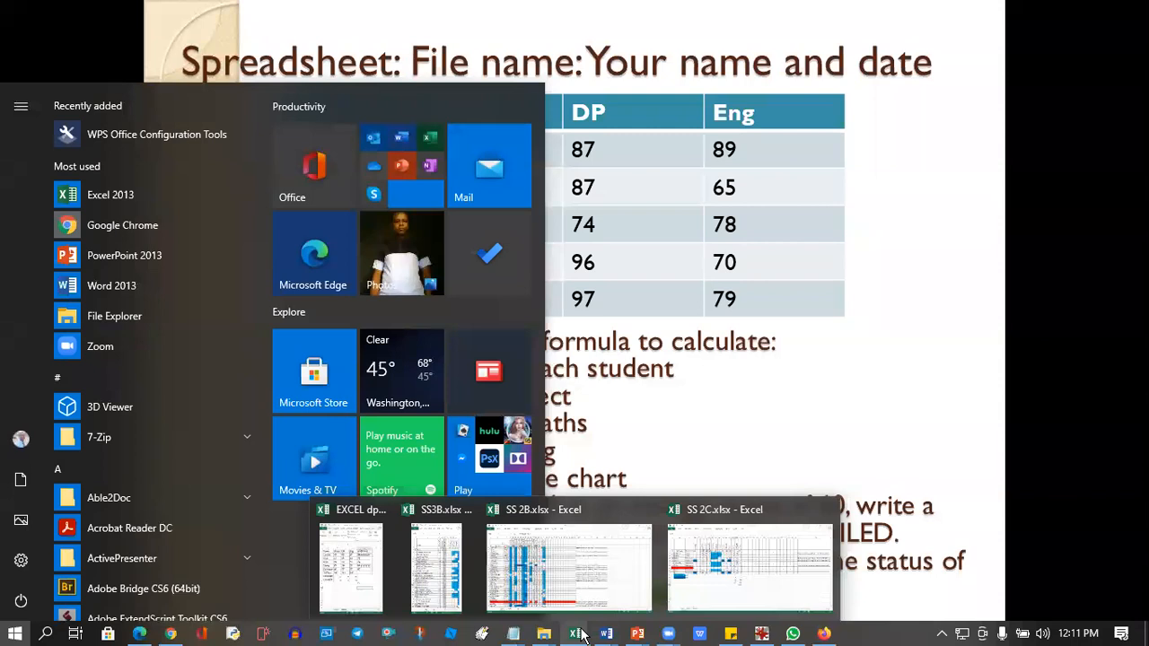
click(354, 561)
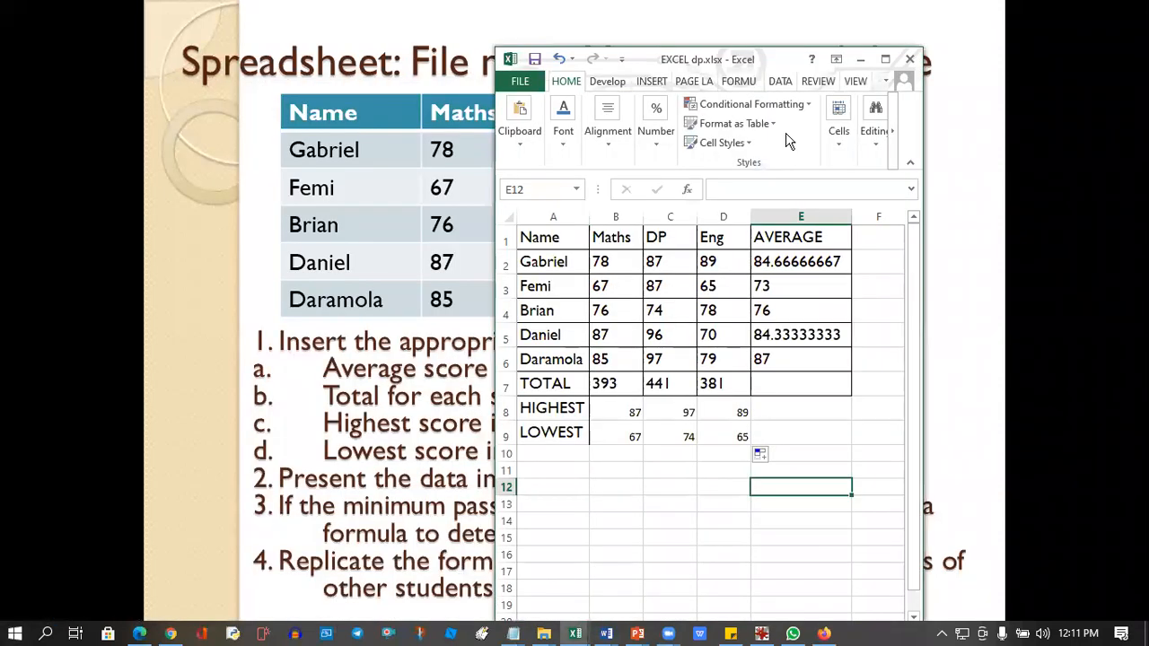
click(885, 59)
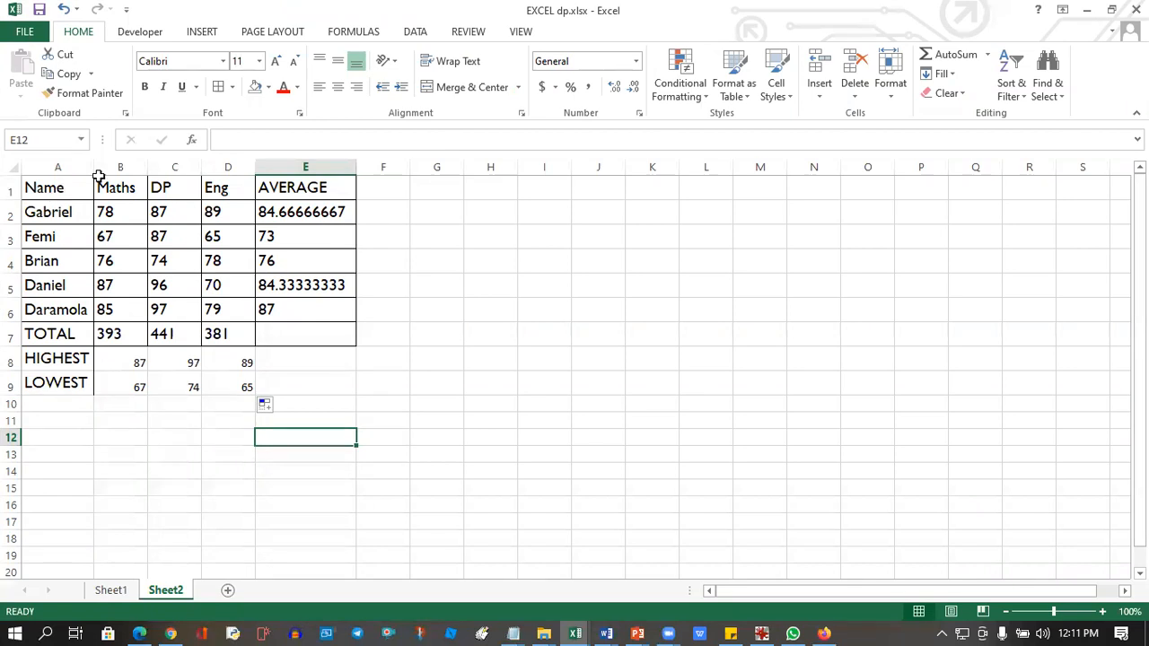
click(1112, 10)
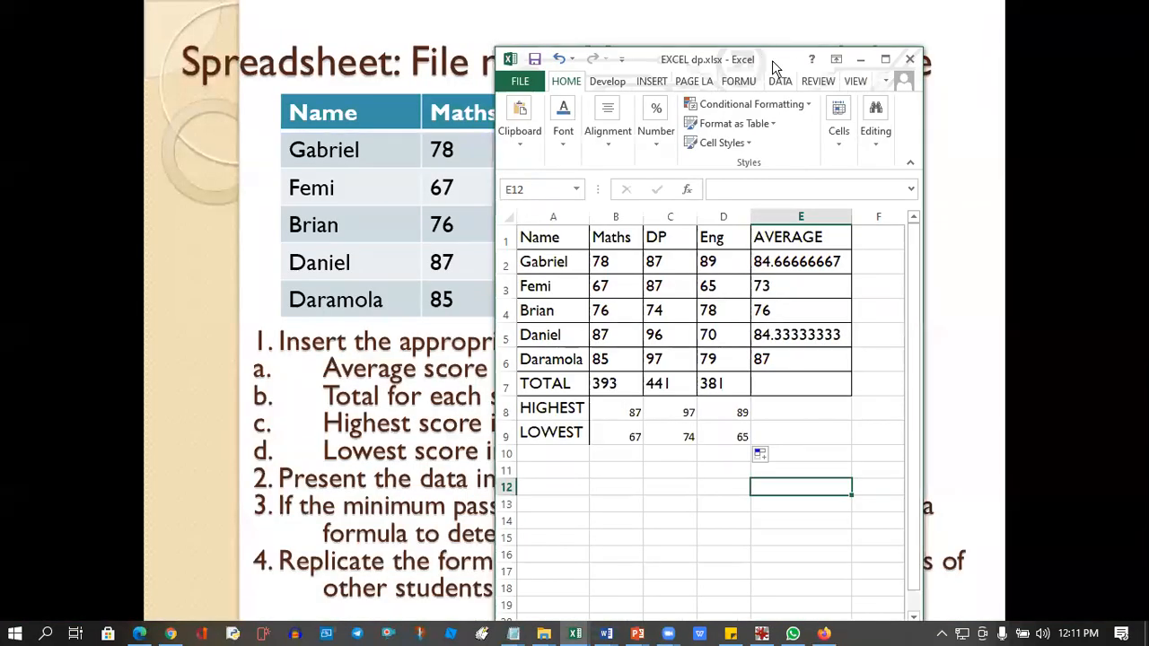
drag(772, 60, 754, 55)
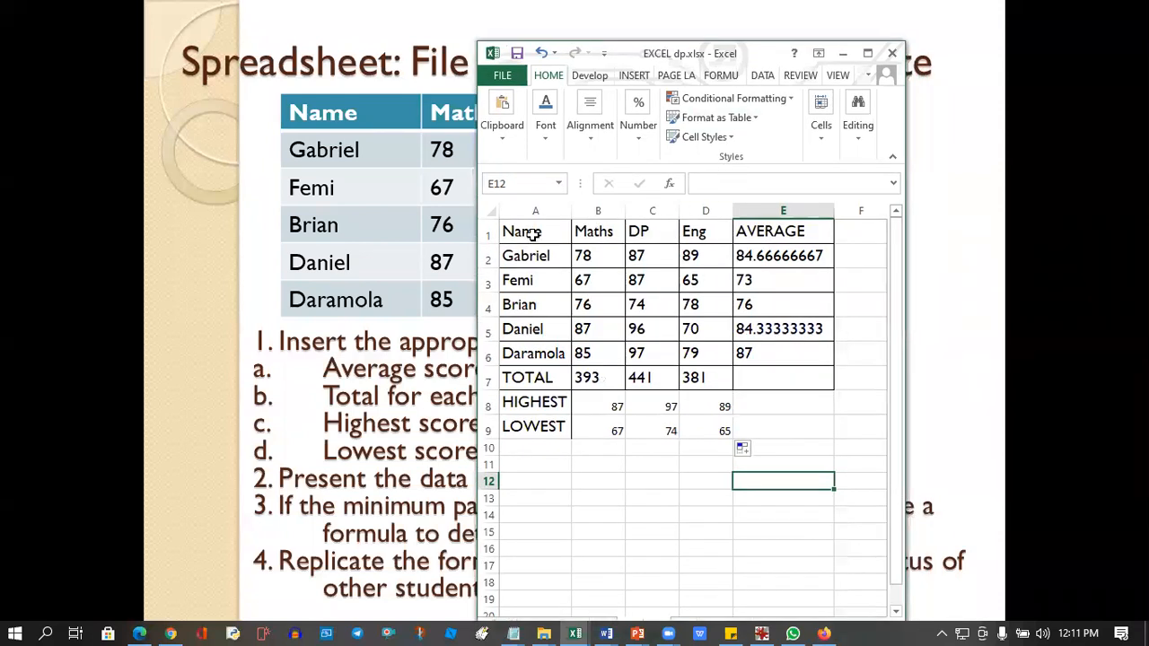
Maximise the workbook and insert a 2-D pie chart from the names and subject scores in A1:D6.
drag(534, 234, 689, 360)
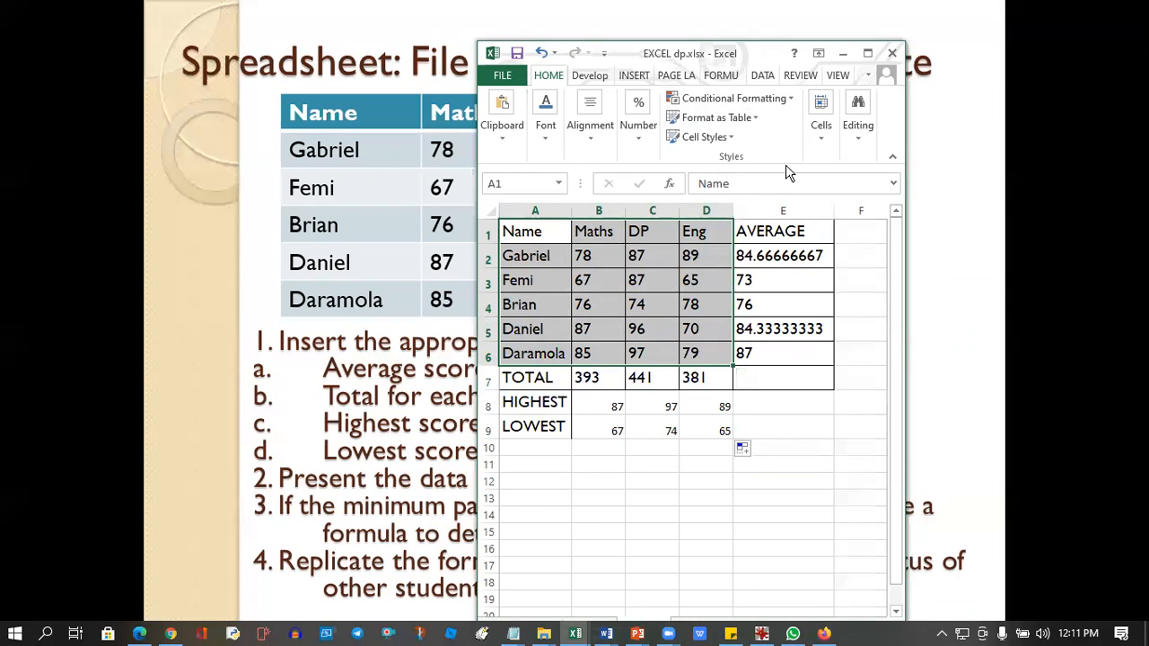
click(867, 55)
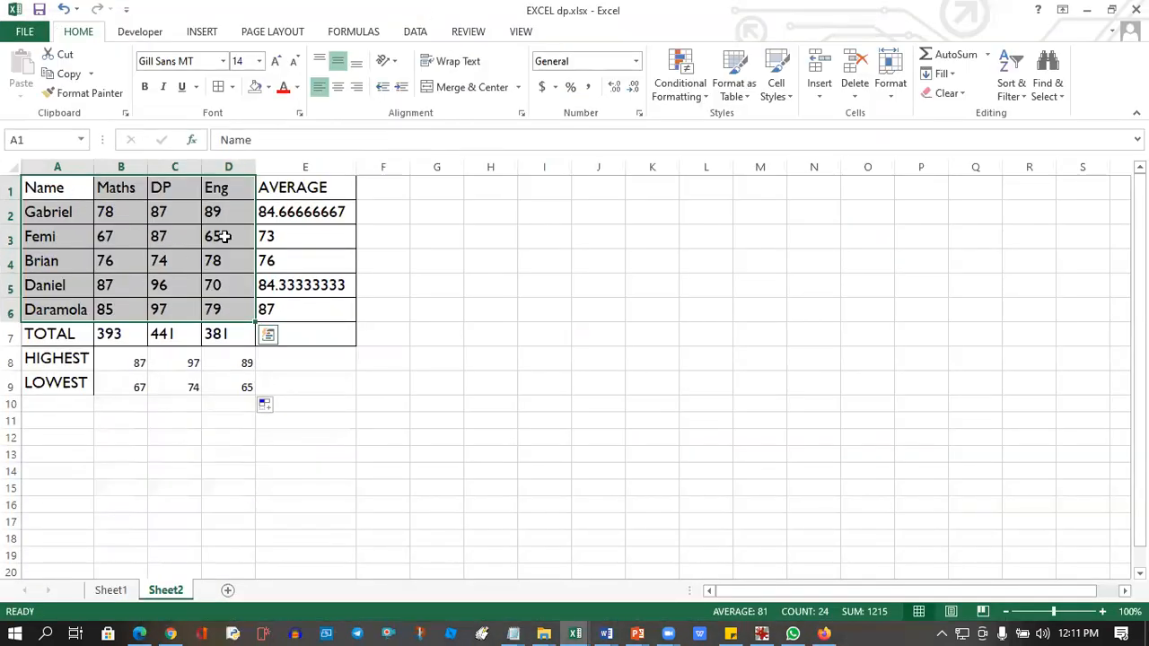
click(198, 36)
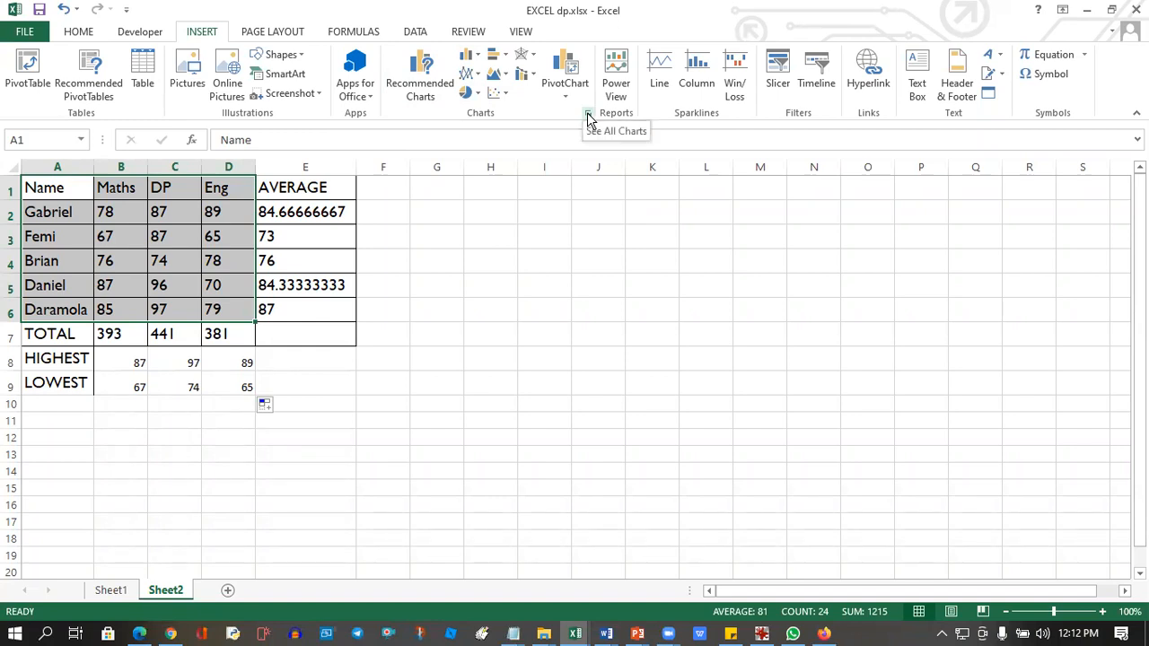
click(480, 95)
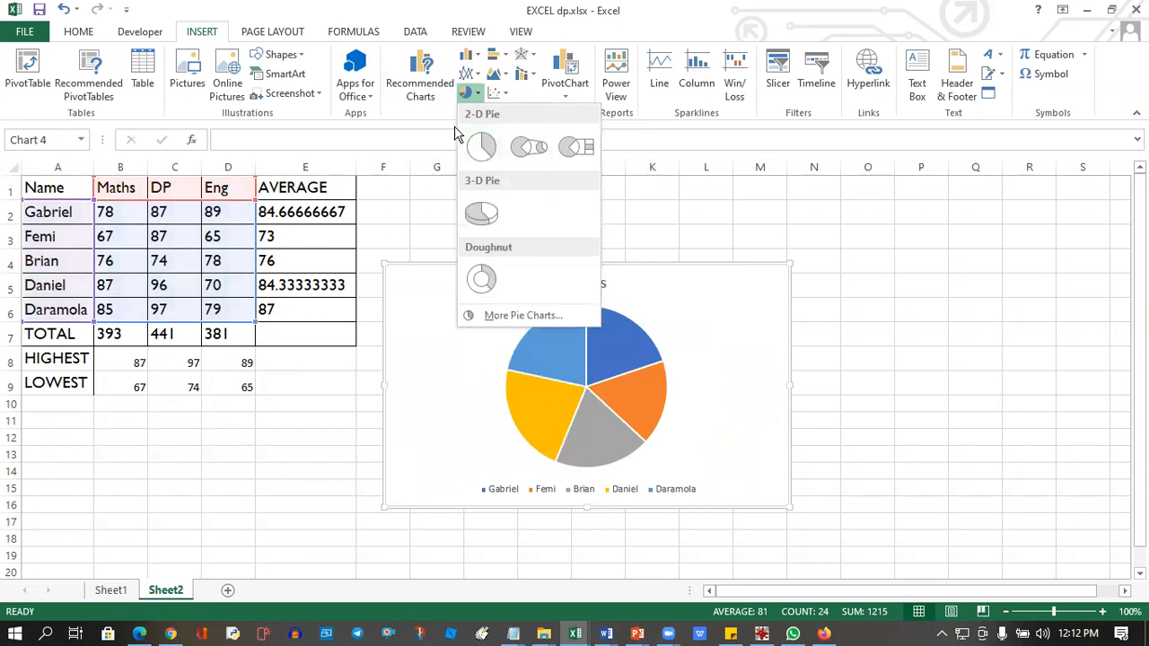
click(480, 148)
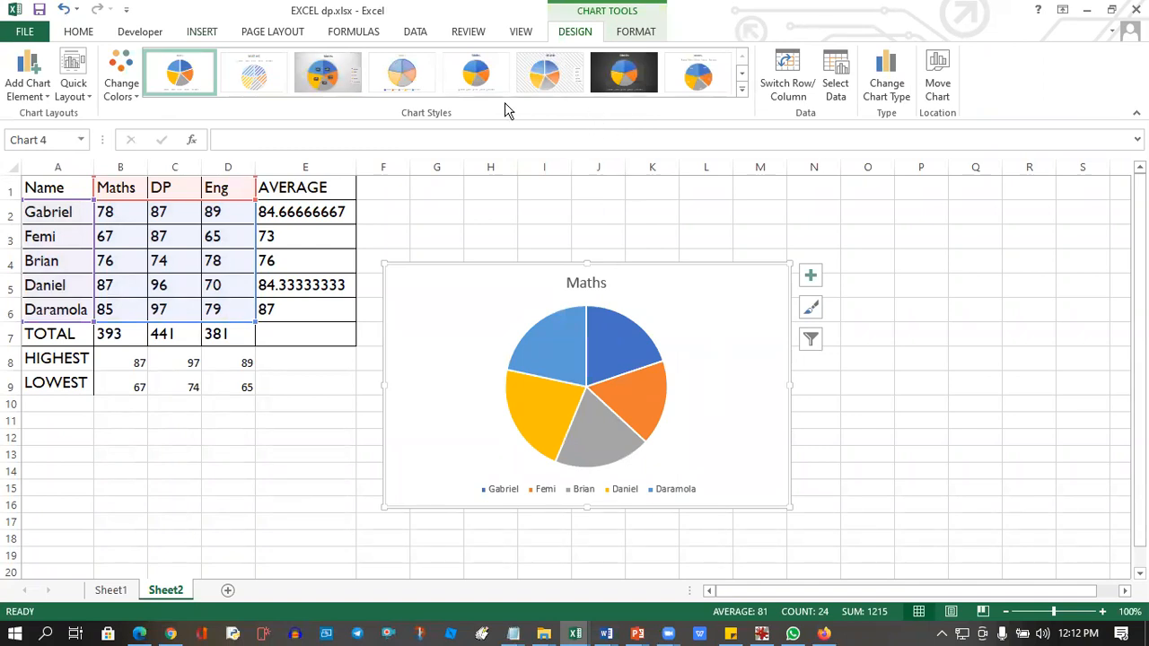
Try a lighter chart style on the Maths pie chart and return it to the first style.
click(393, 87)
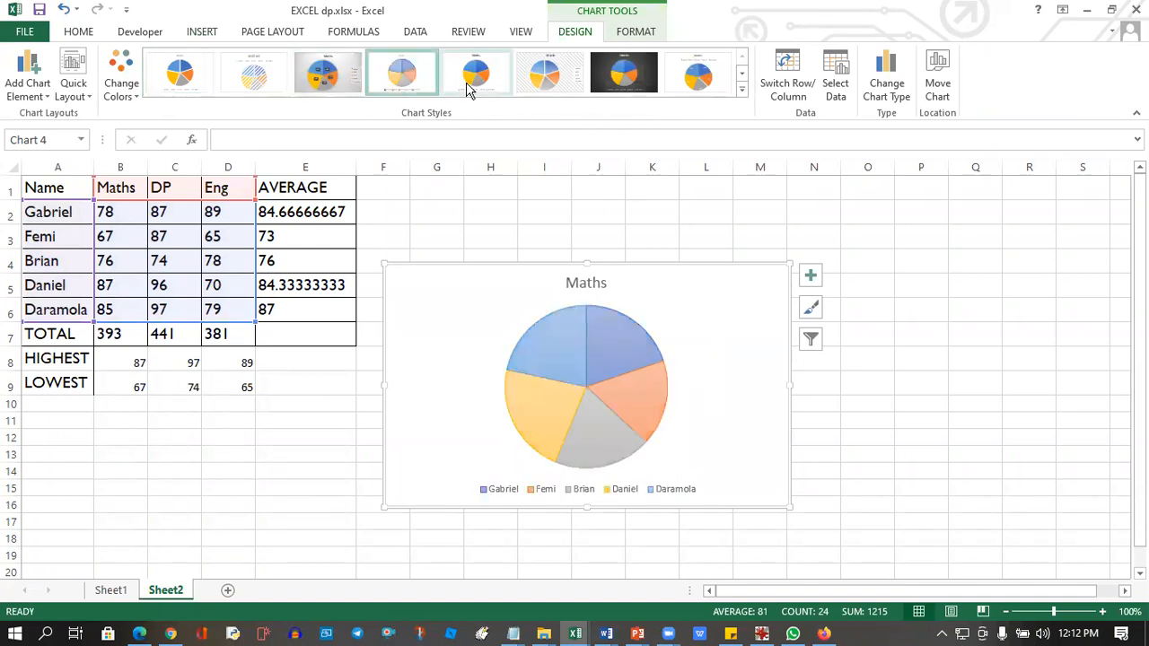
click(180, 77)
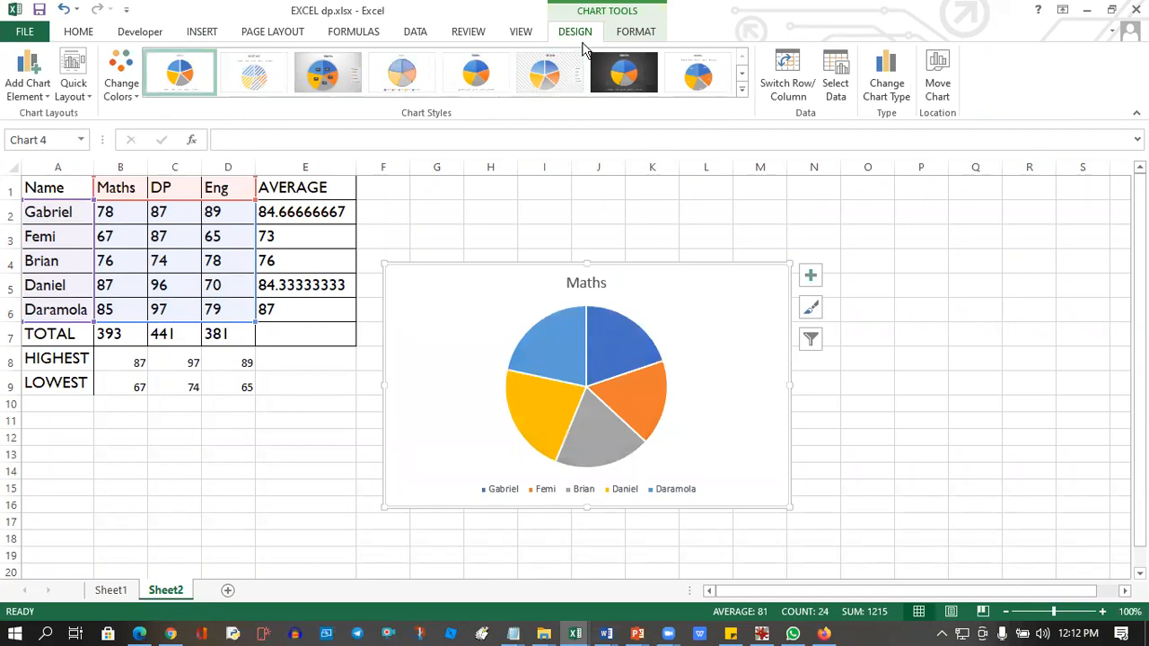
click(642, 32)
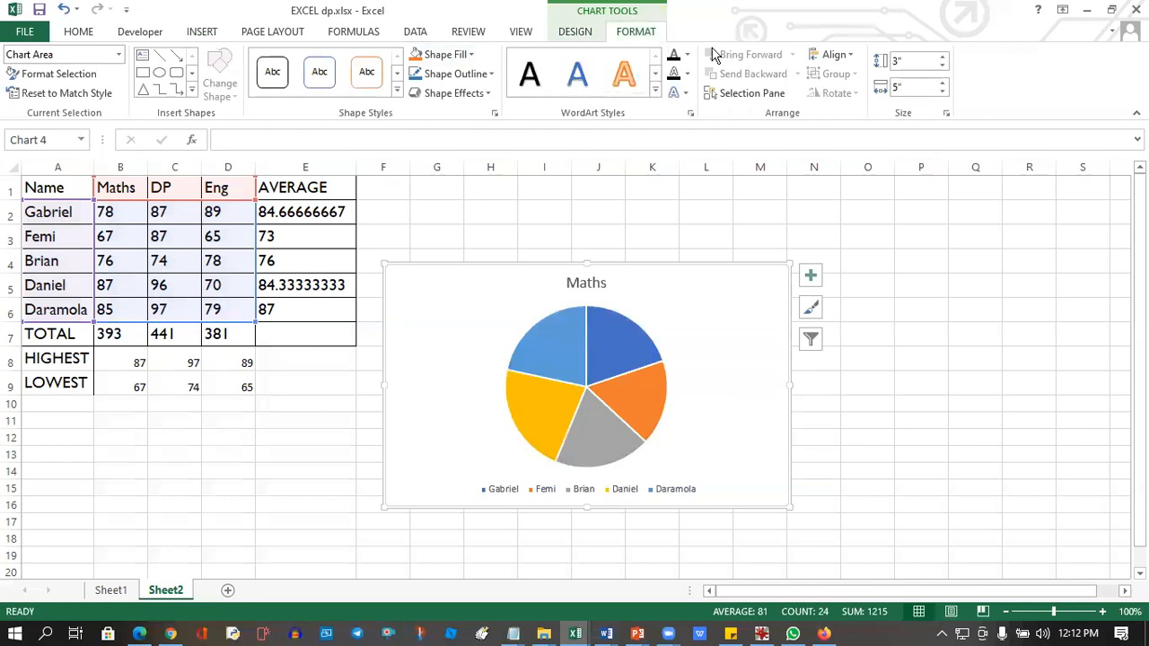
click(576, 33)
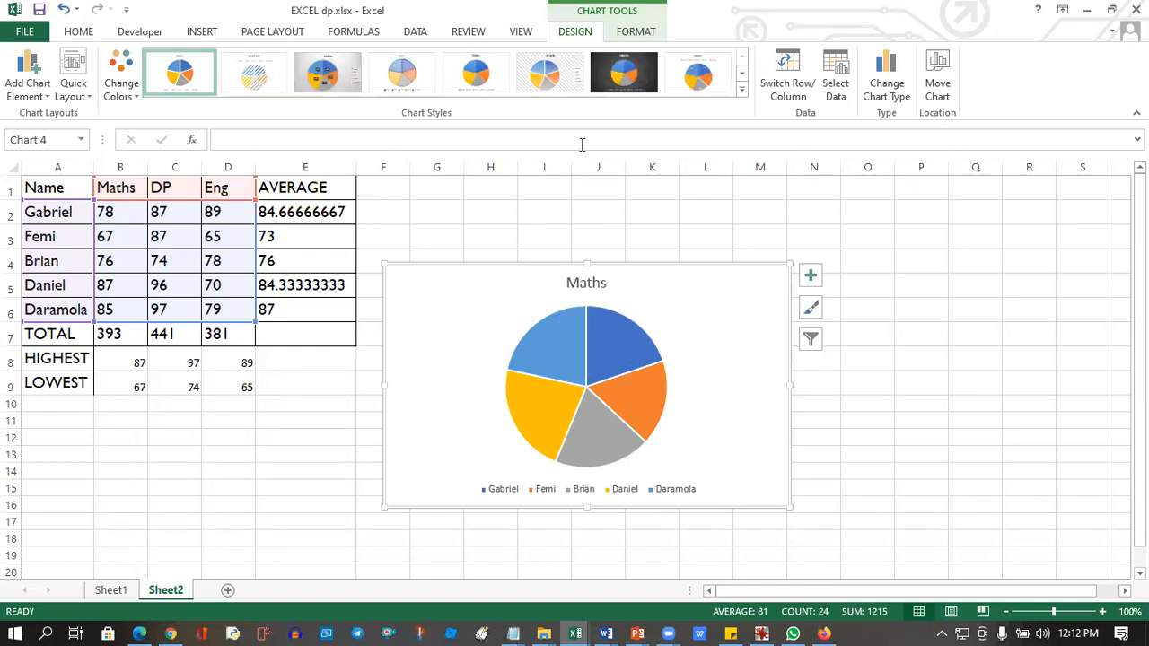
click(416, 32)
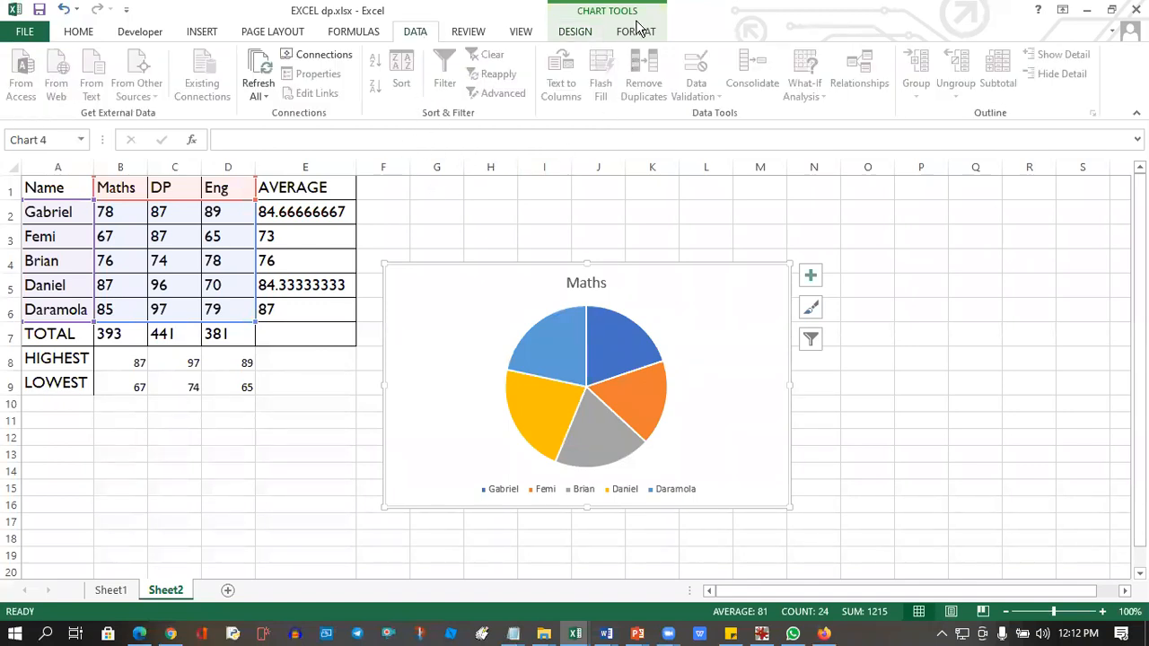
click(583, 32)
click(285, 405)
click(872, 392)
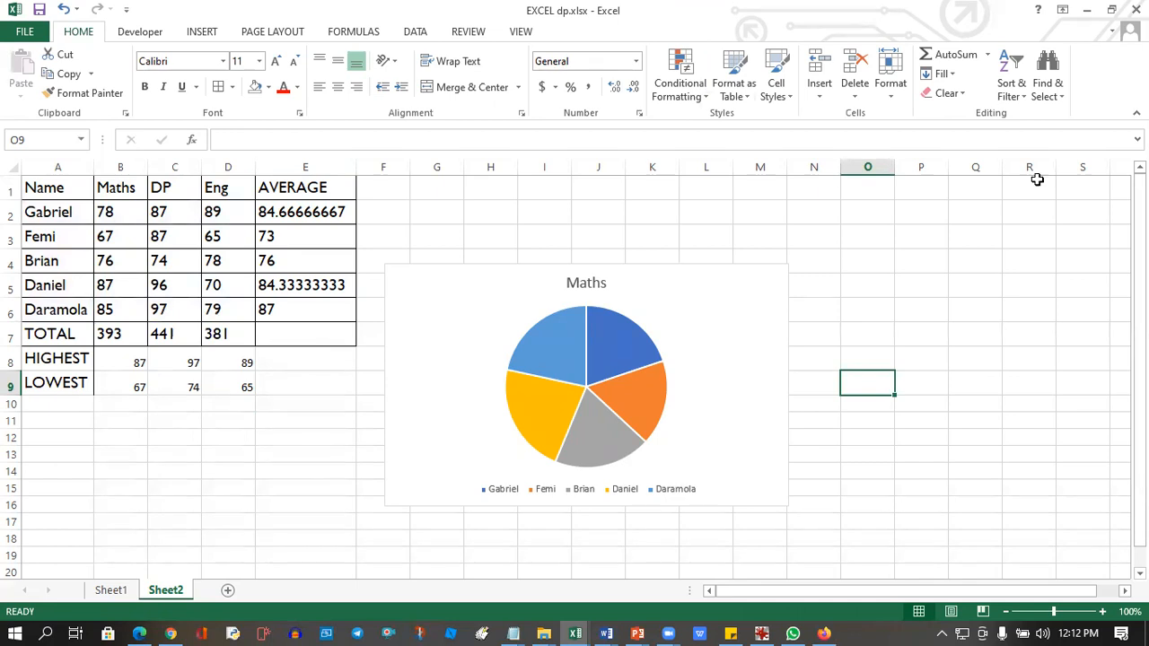
Read the pass mark question on the slide and switch back to the EXCEL dp.xlsx workbook.
click(1086, 10)
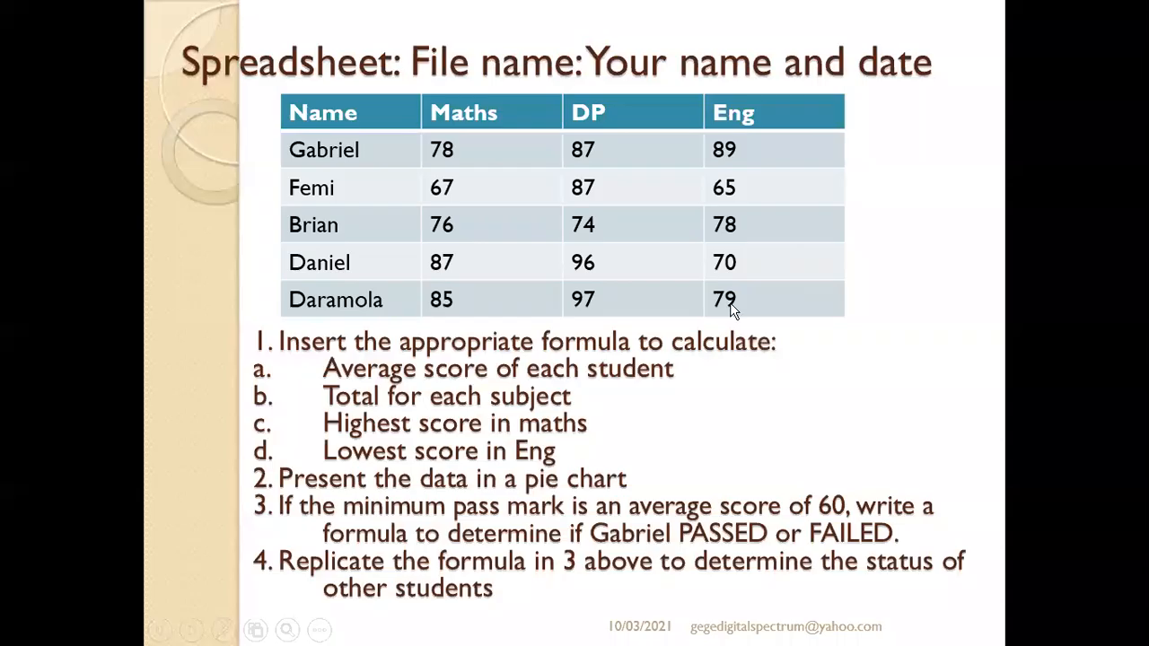
click(601, 451)
key(Left)
key(super)
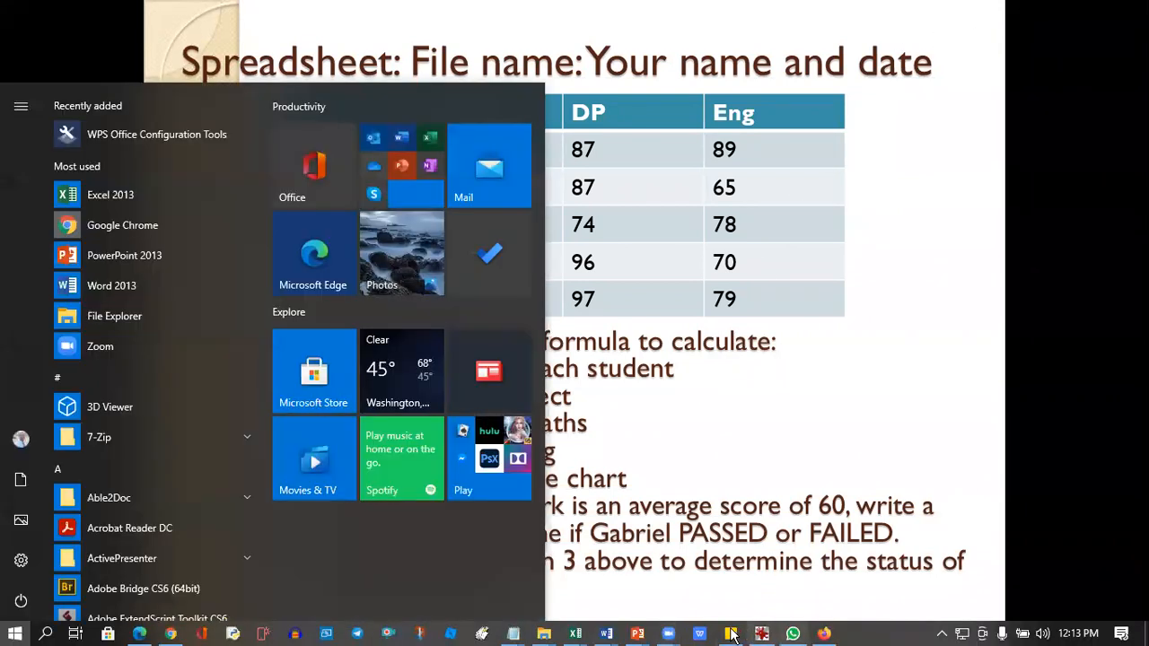
mouse_move(576, 635)
click(373, 567)
Move the pie chart farther away from the score table and widen column F.
drag(515, 288, 740, 254)
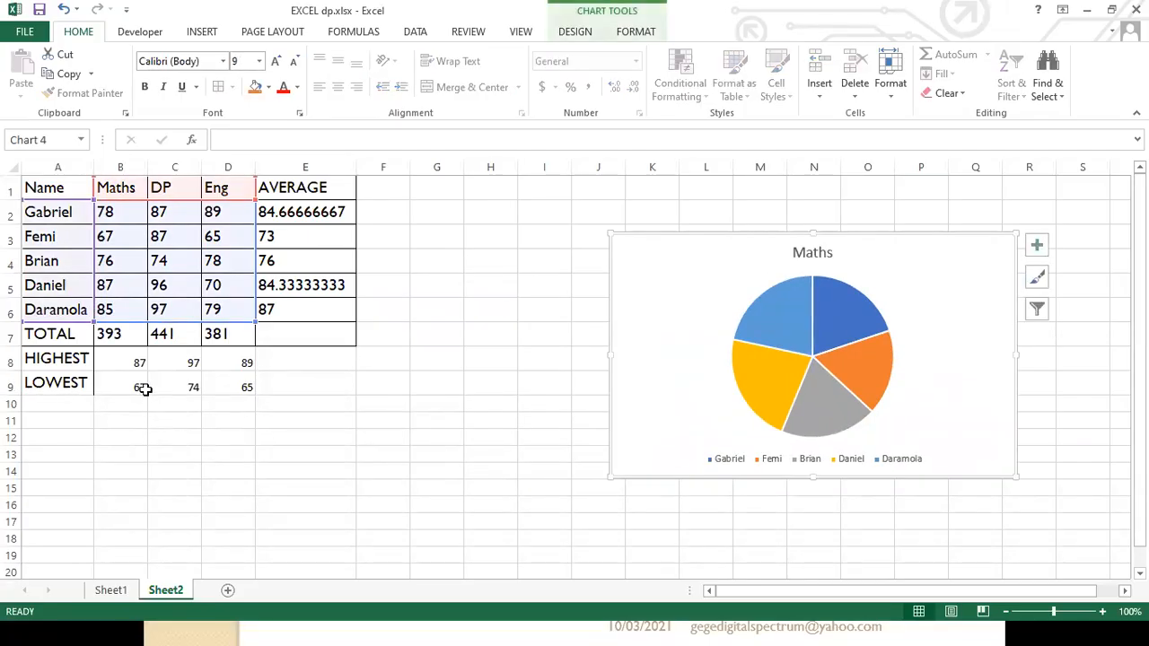
click(377, 212)
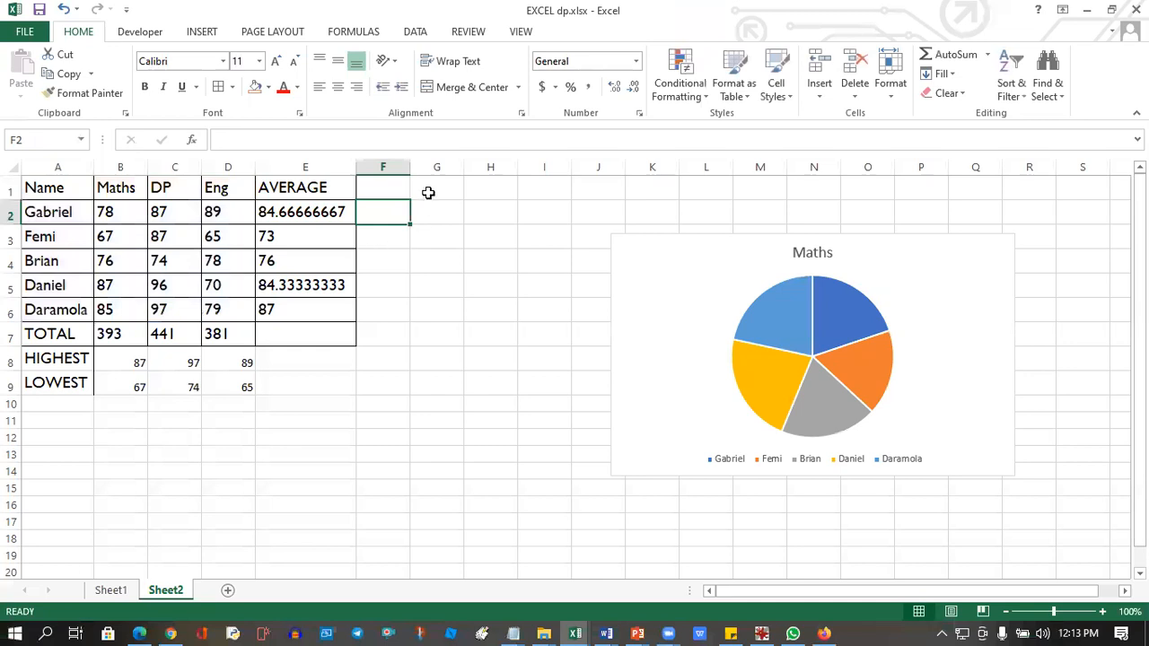
drag(410, 167, 513, 174)
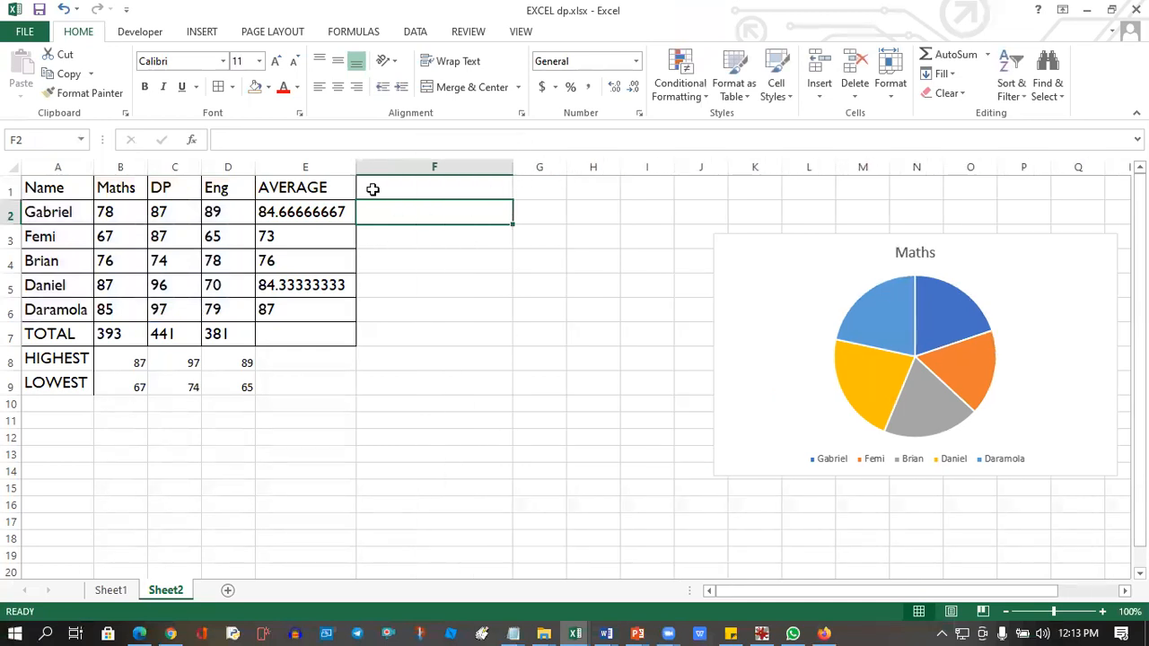
Enter Comment as the heading in cell F1 beside AVERAGE.
click(372, 185)
text(cOMMENT)
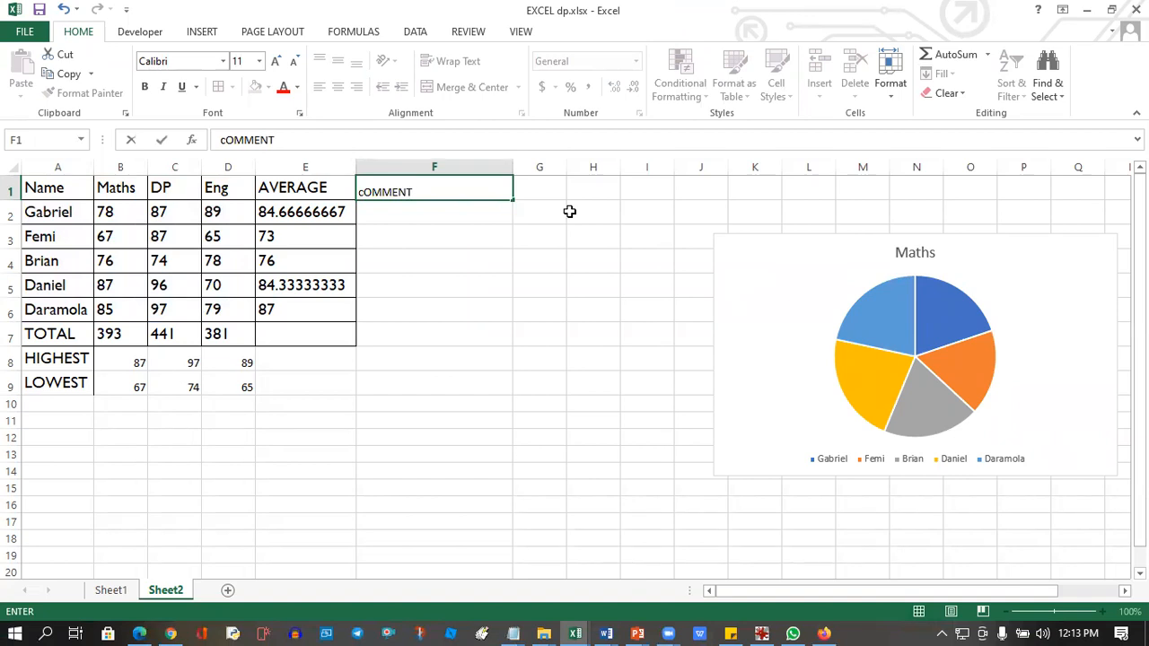
key(Return)
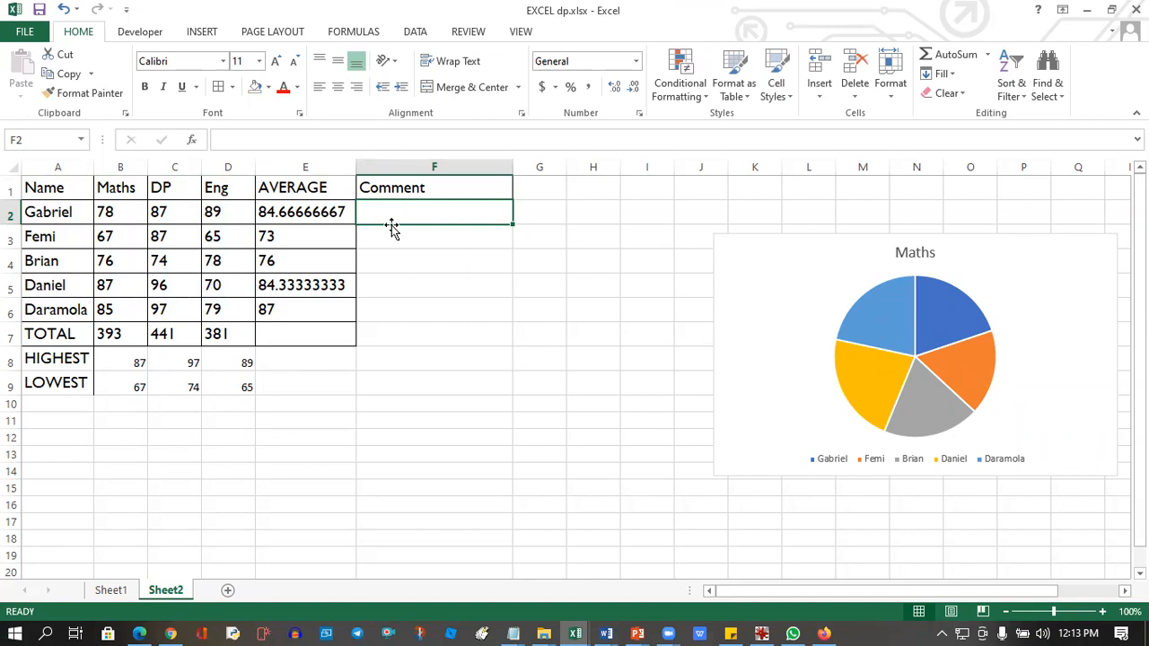
Start an IF formula in F2 that tests the first student's average with E2>=.
text(=)
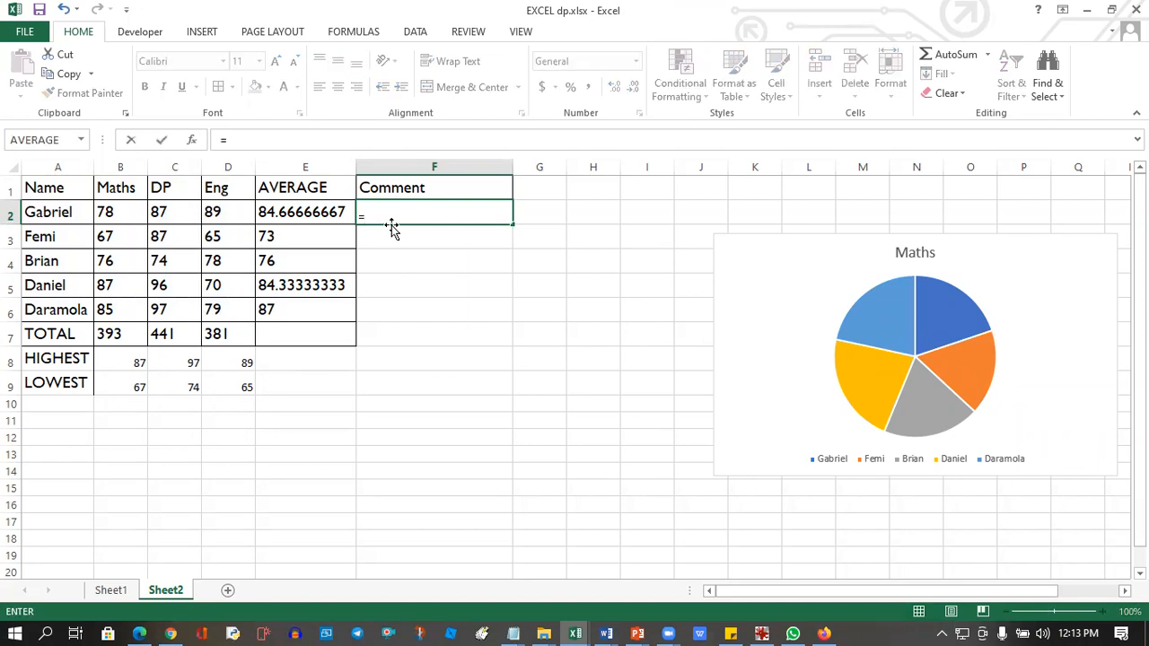
text(IF)
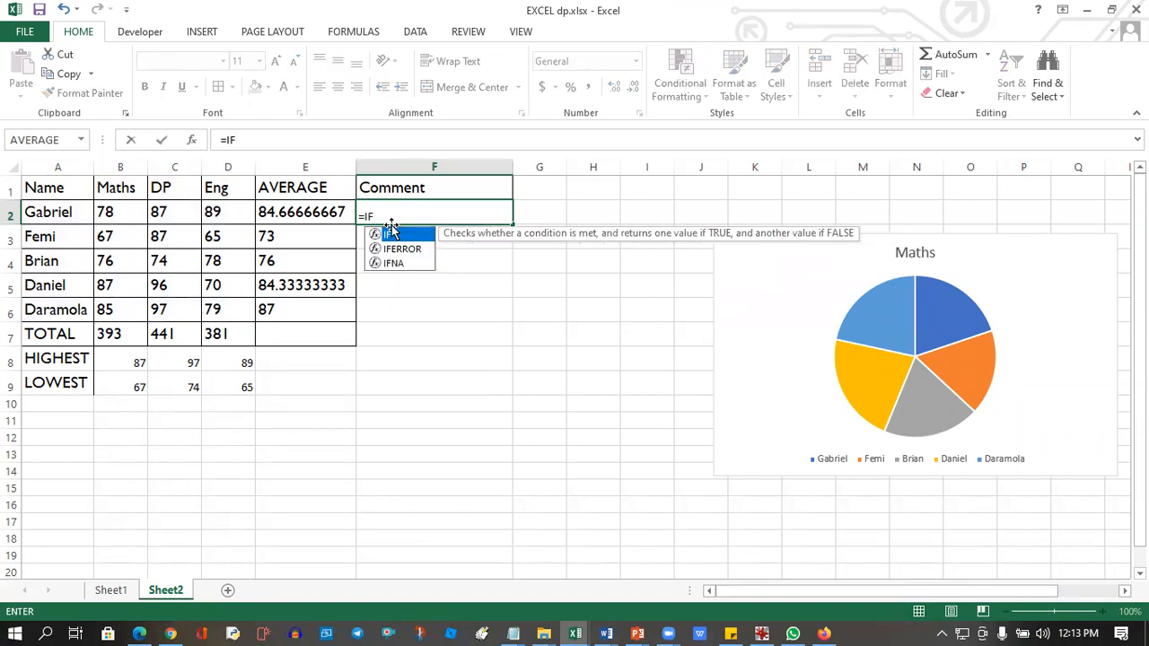
text(()
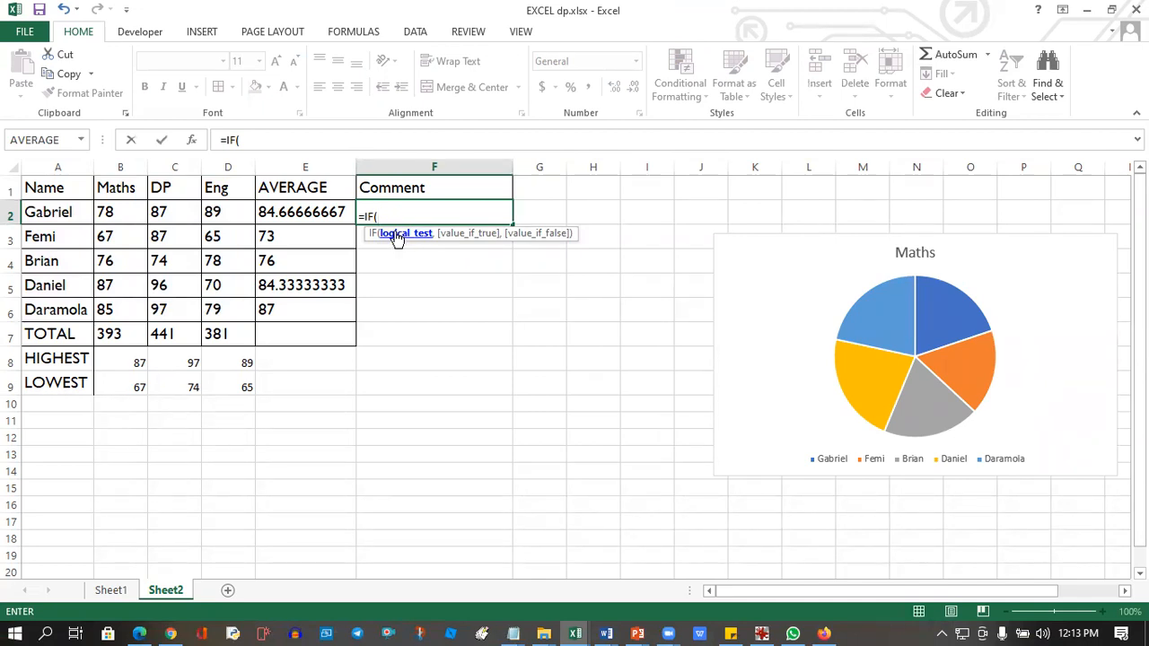
click(280, 212)
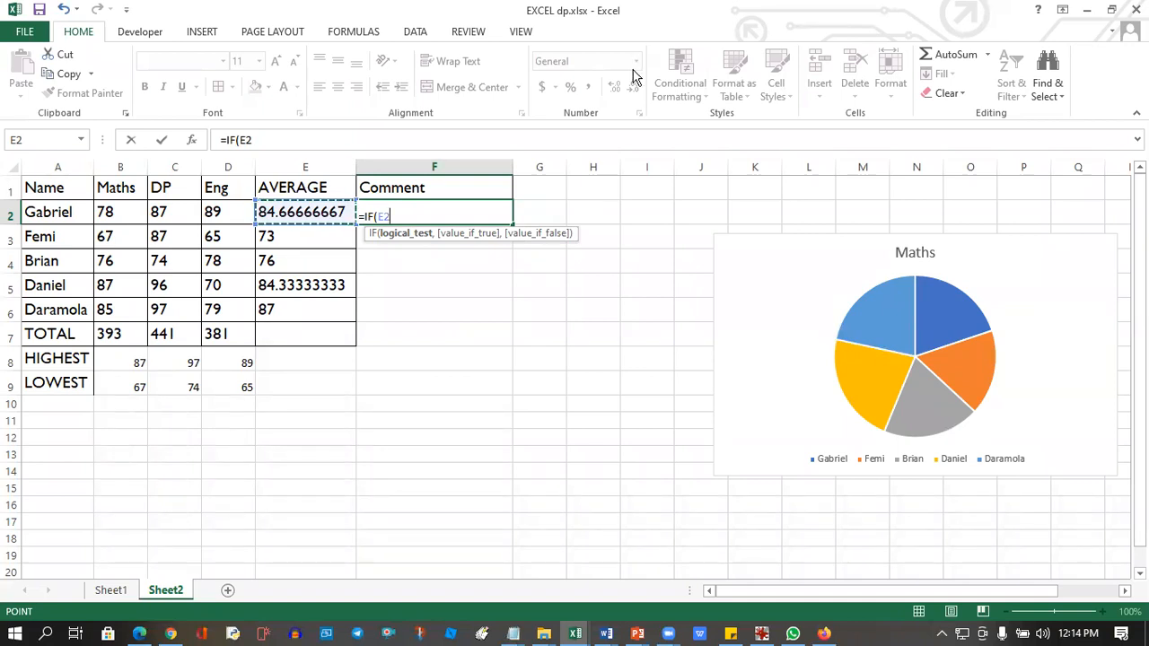
click(393, 216)
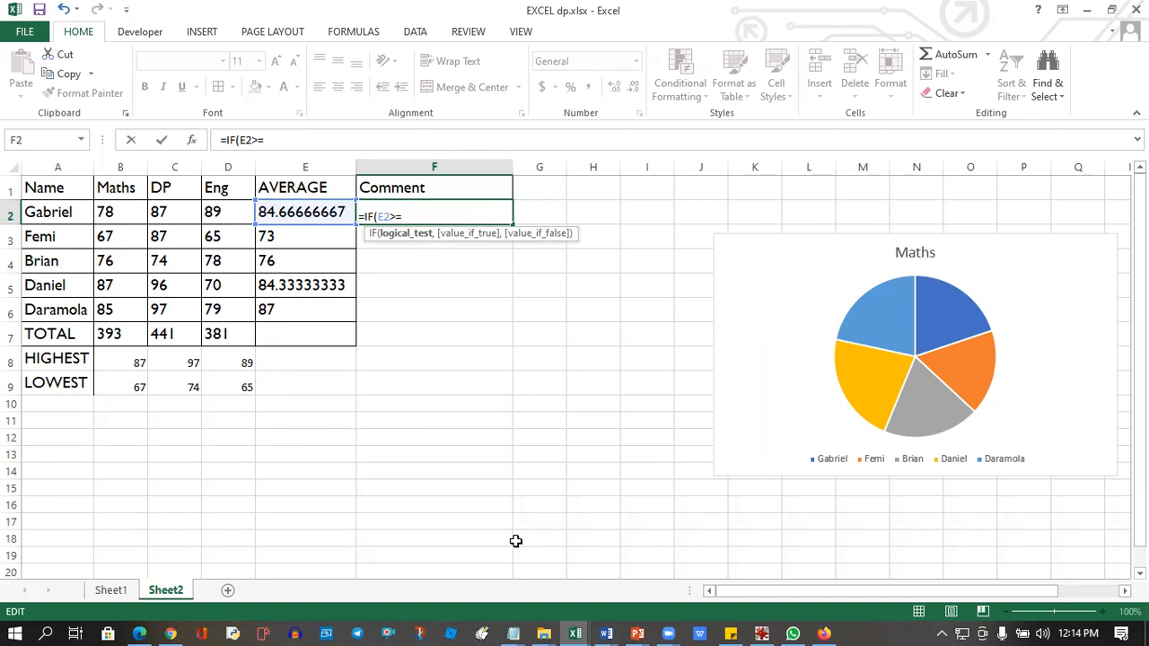
Check the minimum pass mark on the PowerPoint exercise slide and switch back to the EXCEL dp.xlsx workbook.
mouse_move(638, 634)
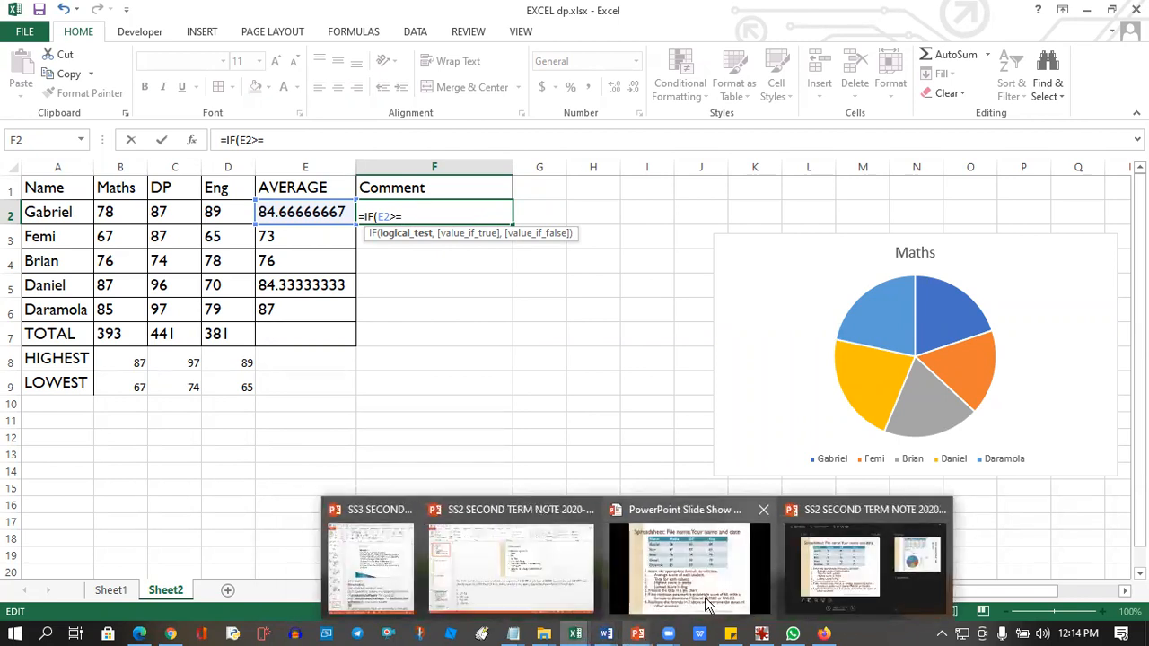
click(831, 559)
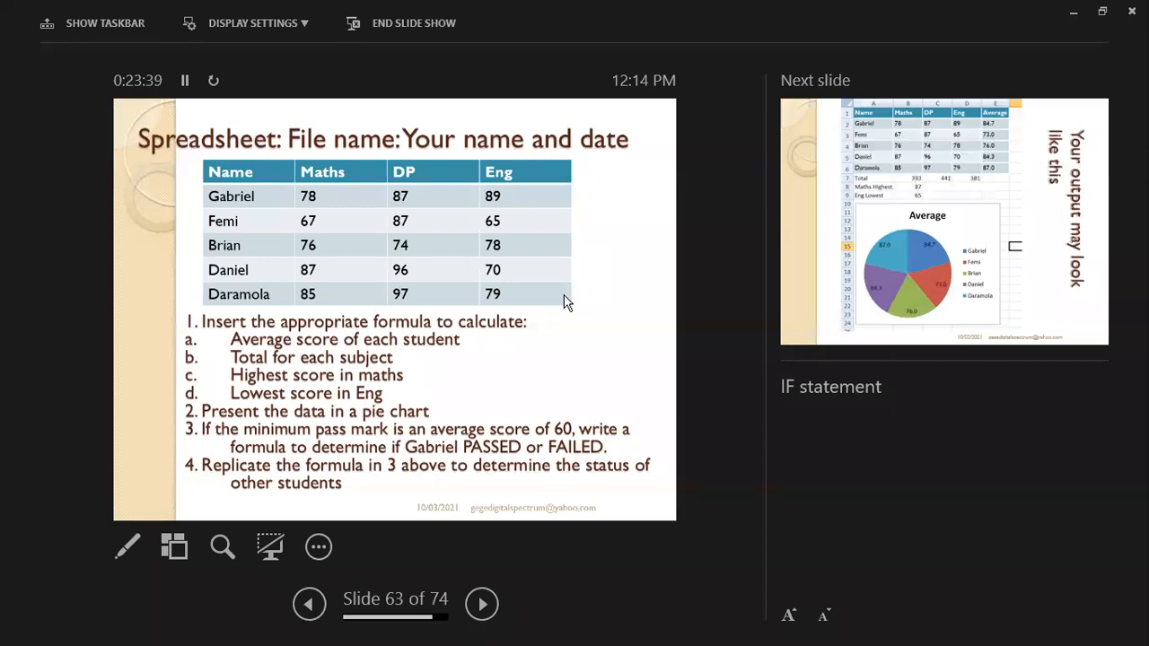
key(super)
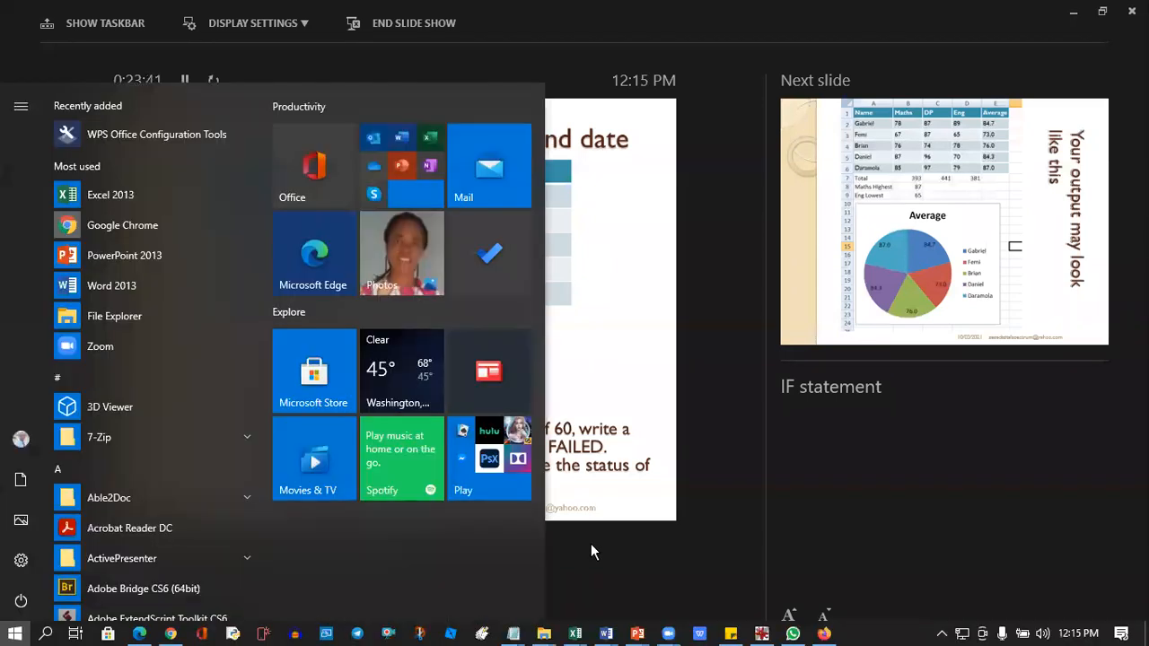
mouse_move(579, 633)
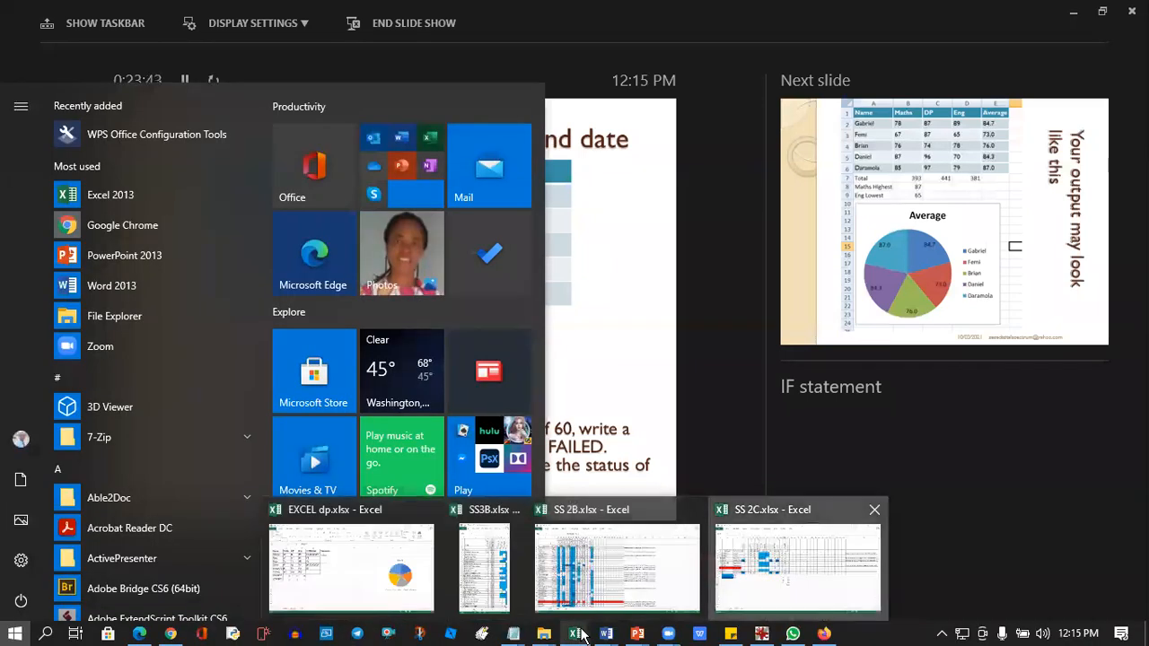
click(711, 521)
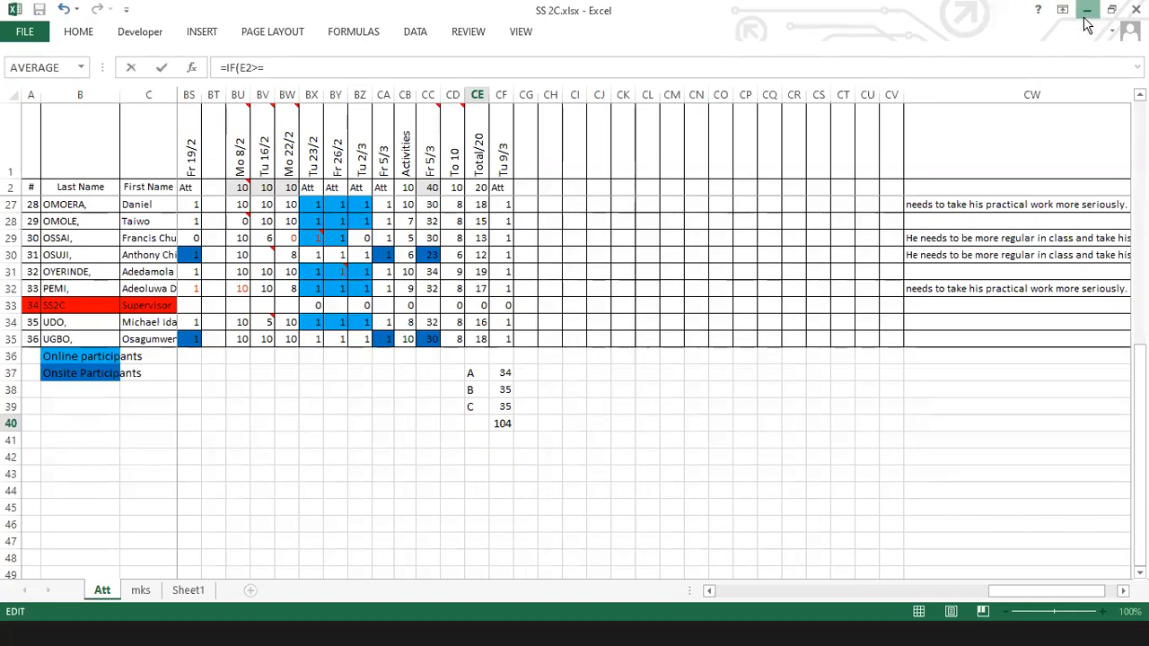
click(1086, 16)
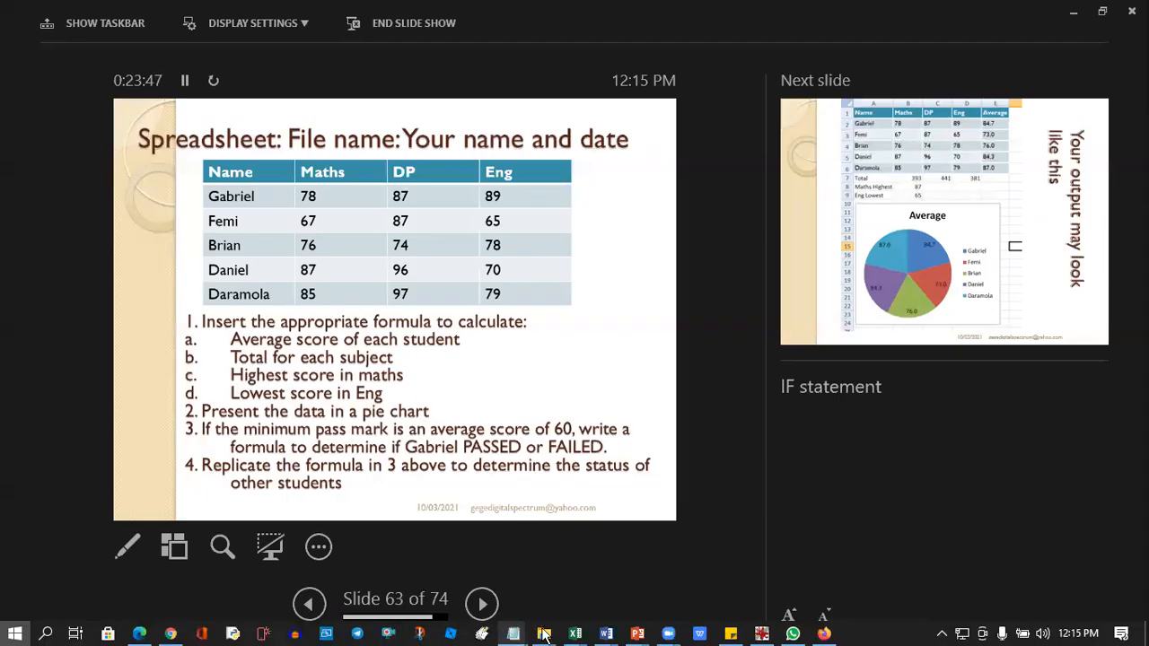
key(super)
mouse_move(578, 634)
click(395, 555)
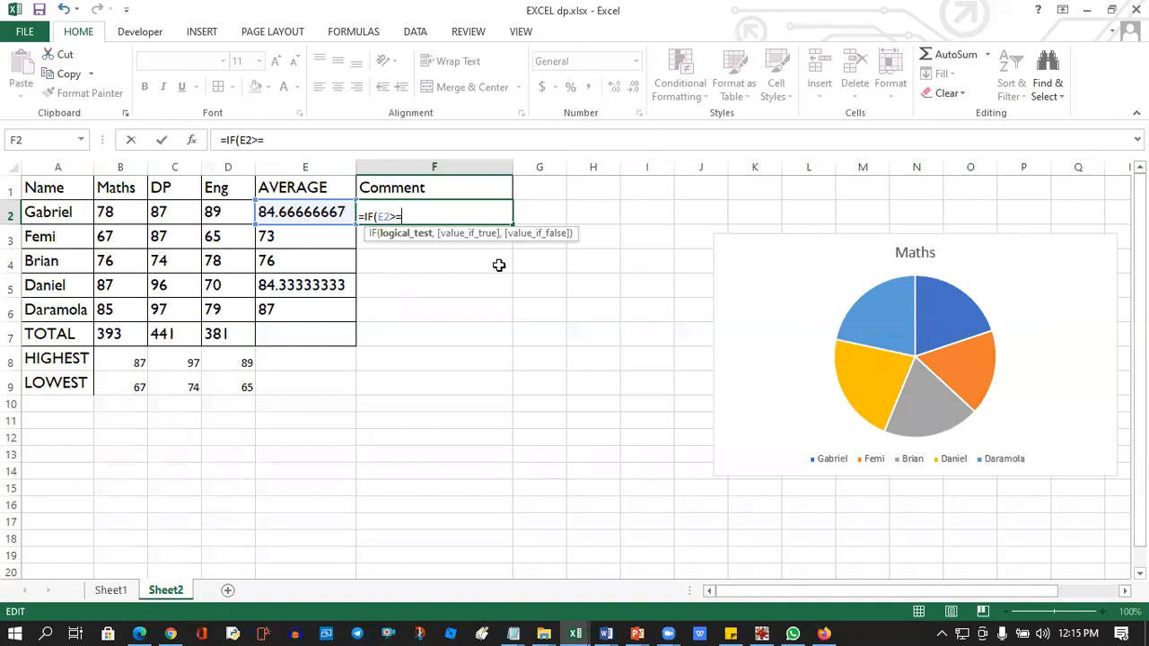
Complete the F2 formula as =IF(E2>=60,"PASSED","FAILED").
text(60,)
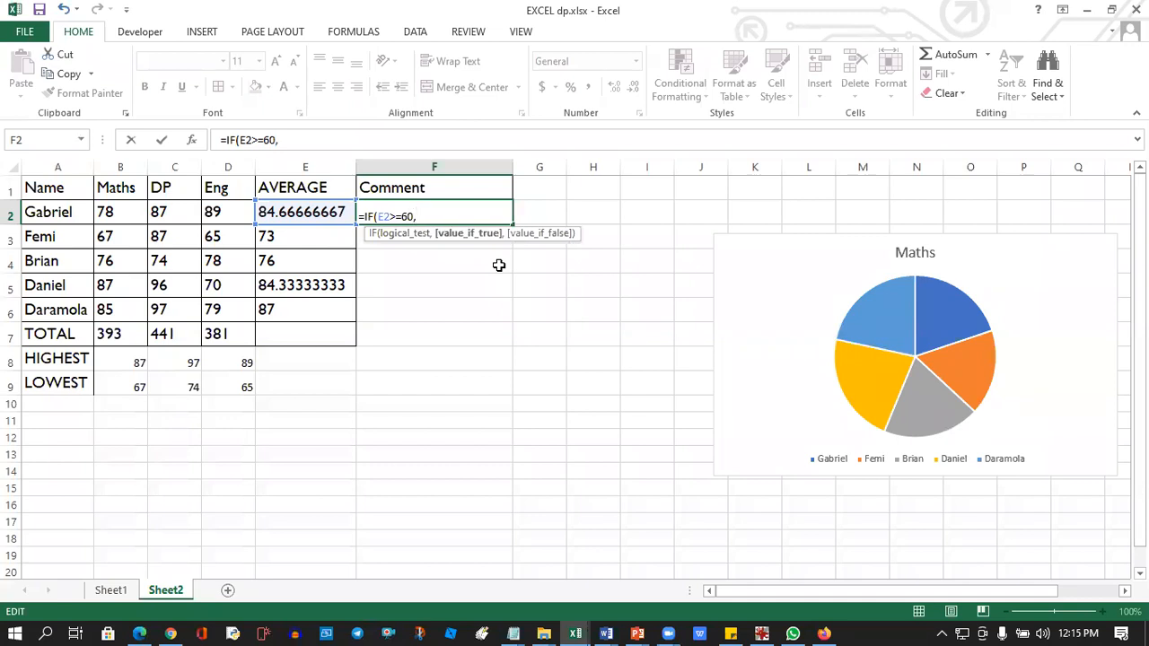
text("PASSED")
text(,"FAILED)
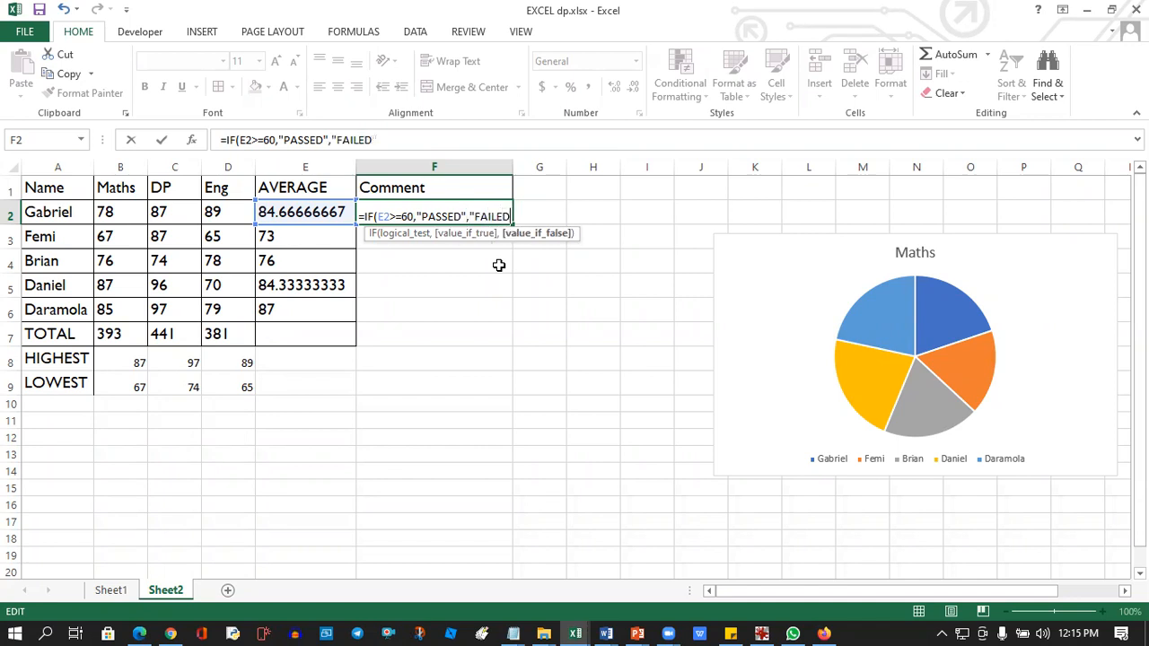
text("))
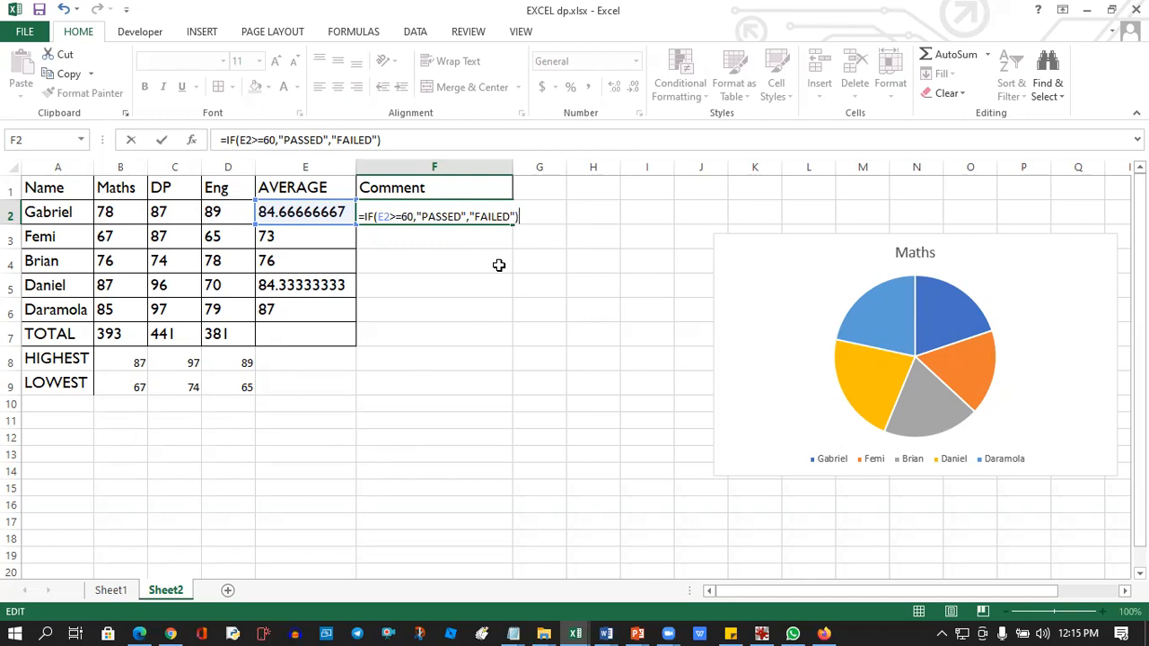
key(Return)
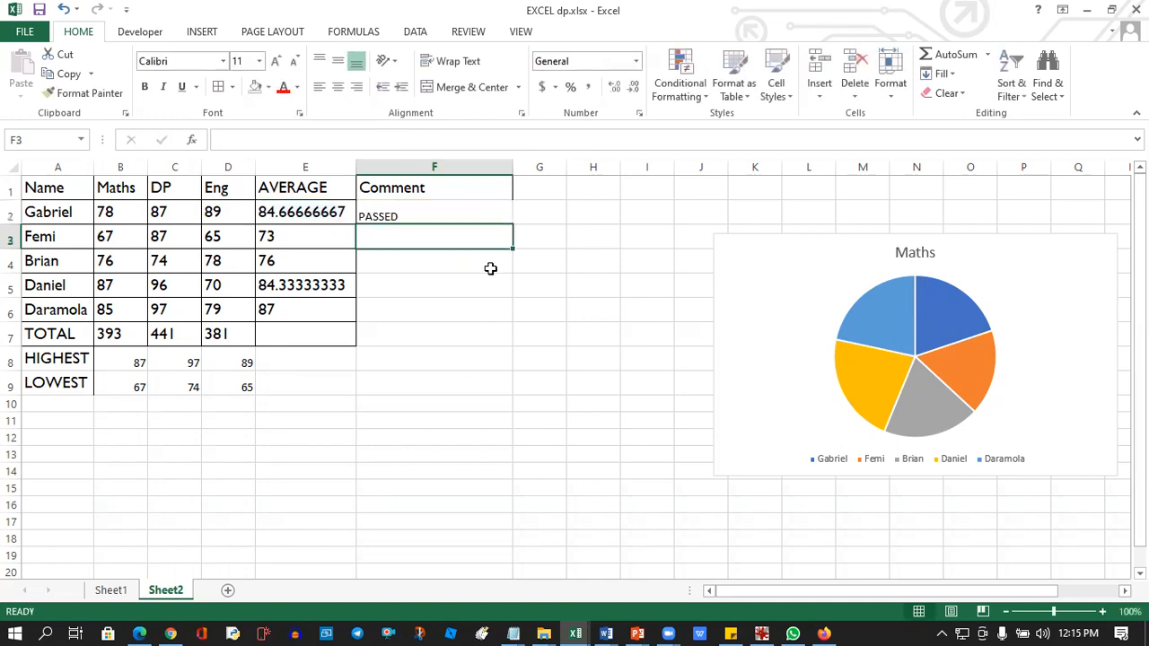
Copy the pass or fail formula from F2 down to F6 for the other students.
click(385, 216)
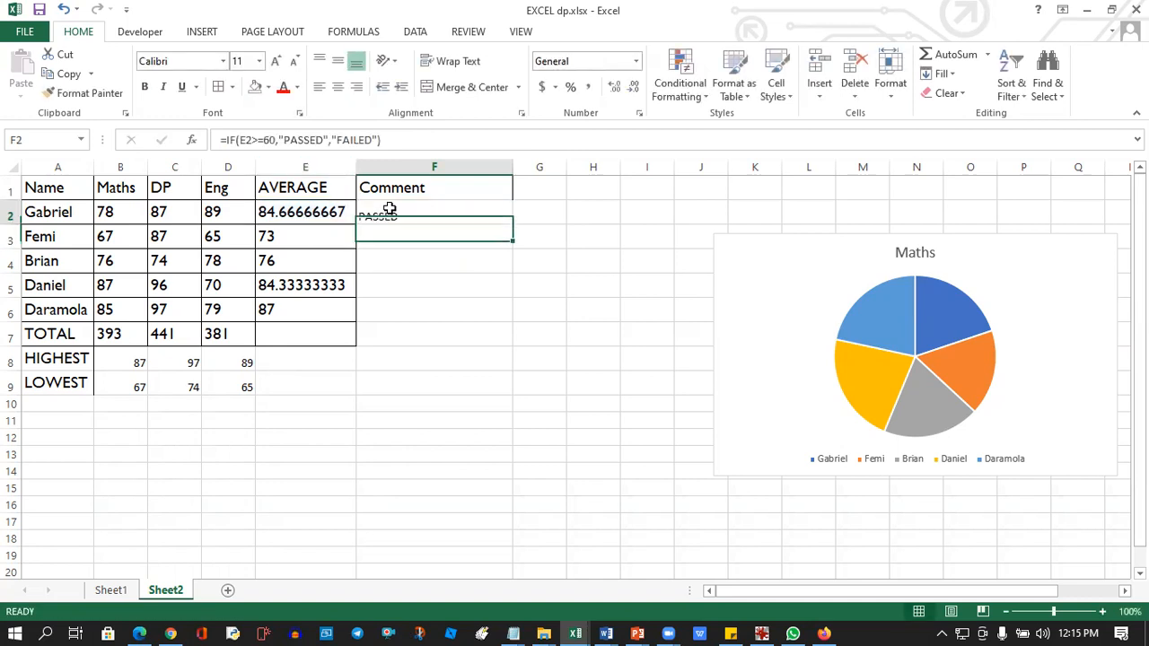
drag(510, 226, 489, 320)
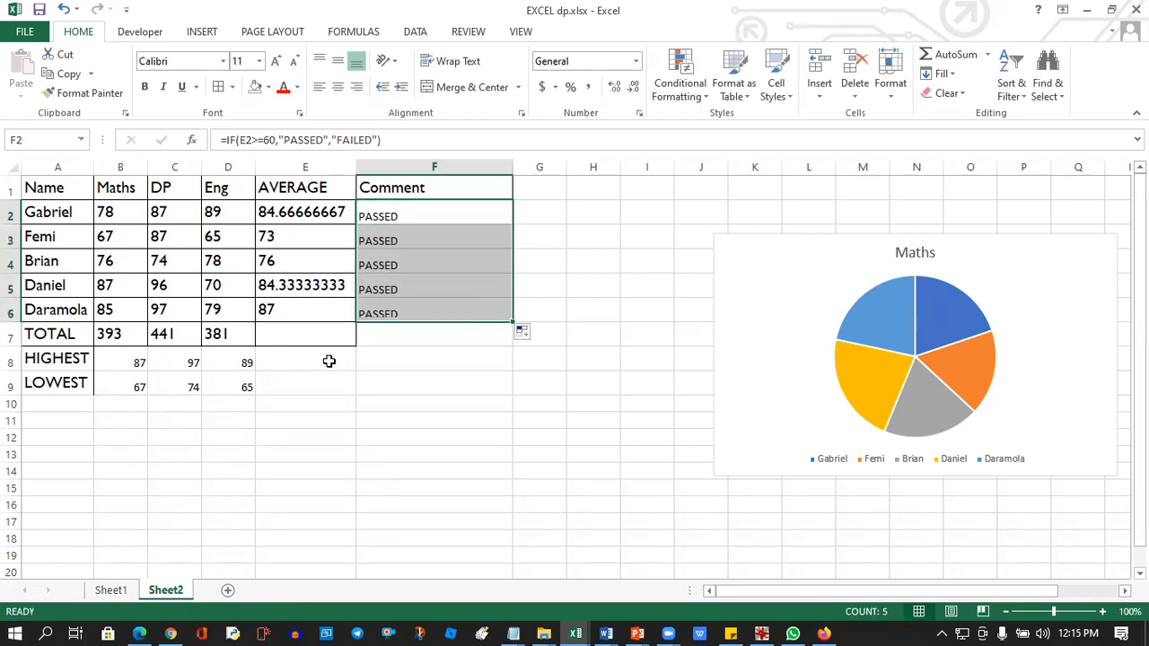
click(275, 264)
Change the row 4 scores to 40 in Maths, 43 in DP and 30 in Eng.
click(123, 260)
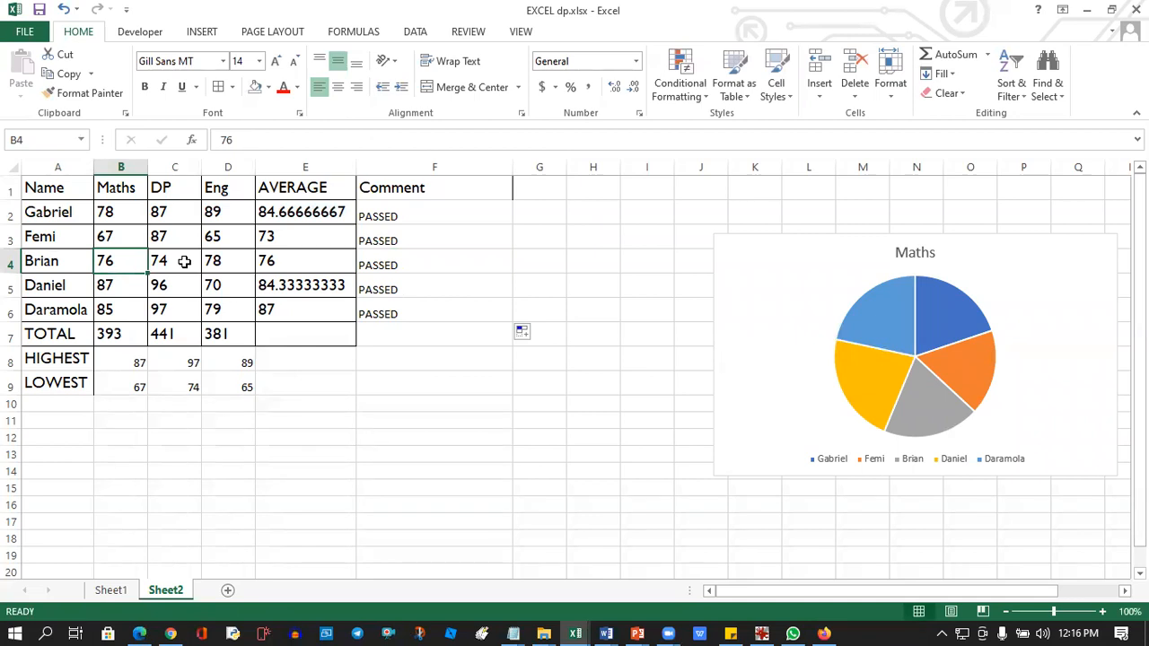
text(40)
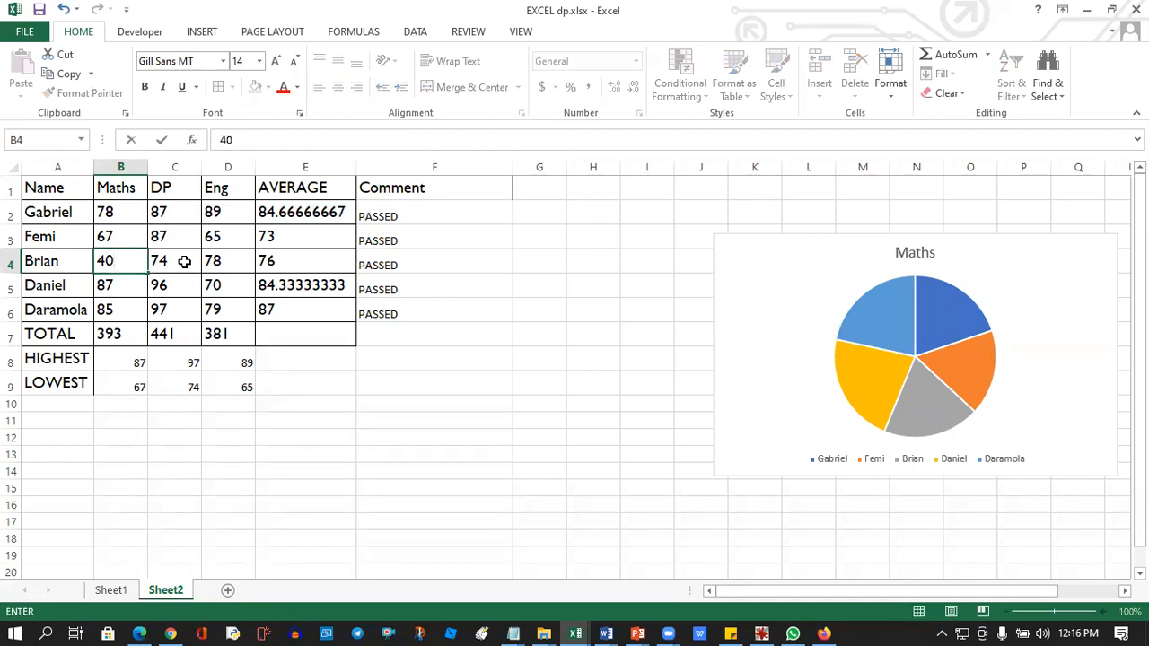
click(184, 261)
text(43)
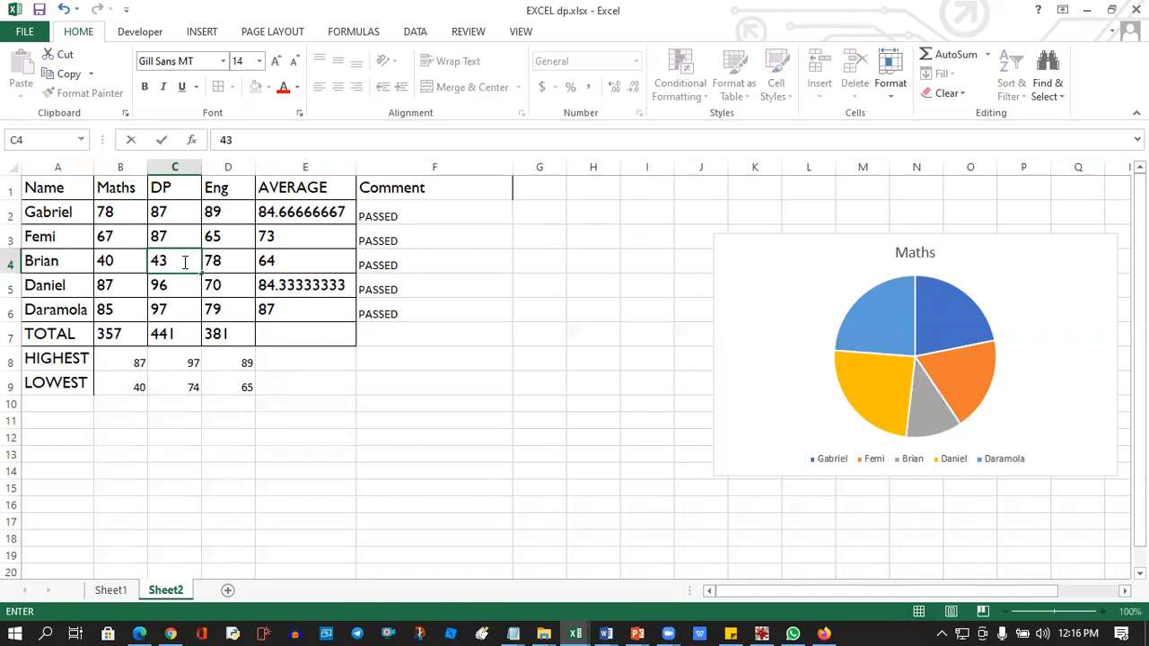
key(Tab)
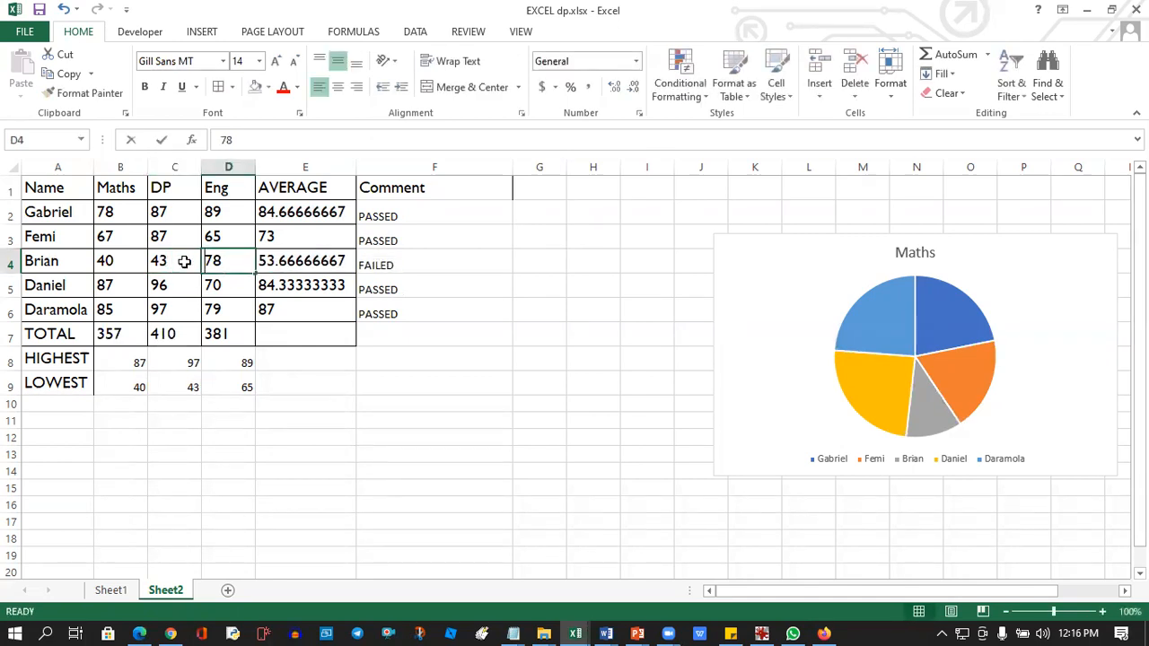
text(30)
key(Return)
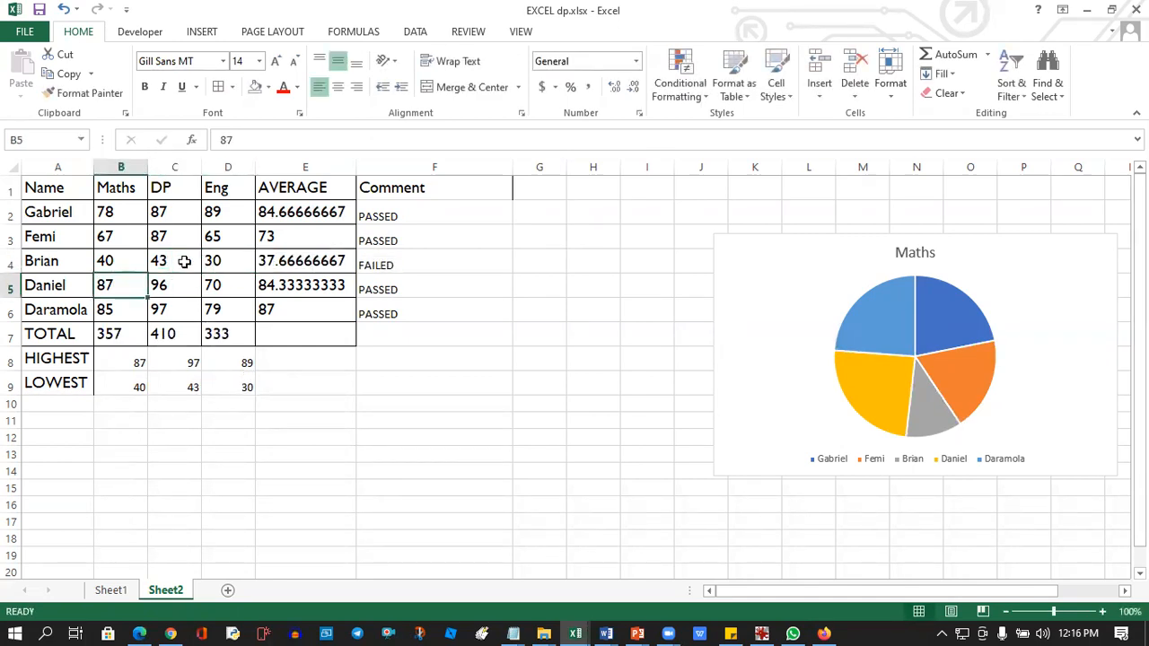
Examine the Comment formulas in F3 to F5 and how each refers to its own row's average.
click(394, 266)
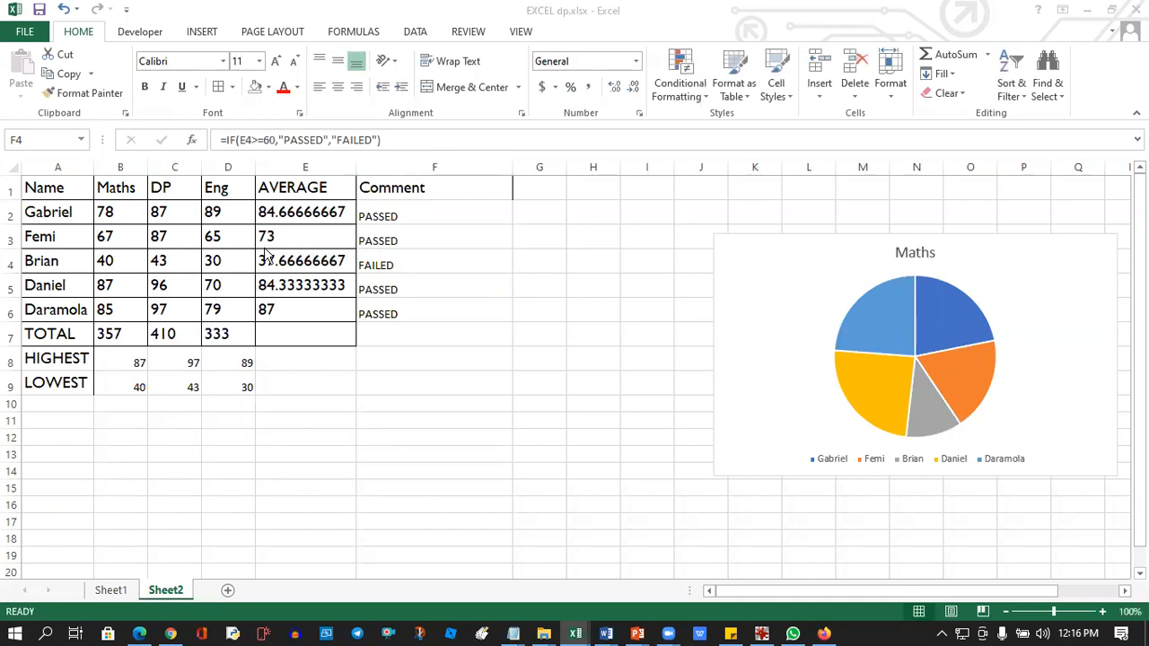
click(386, 264)
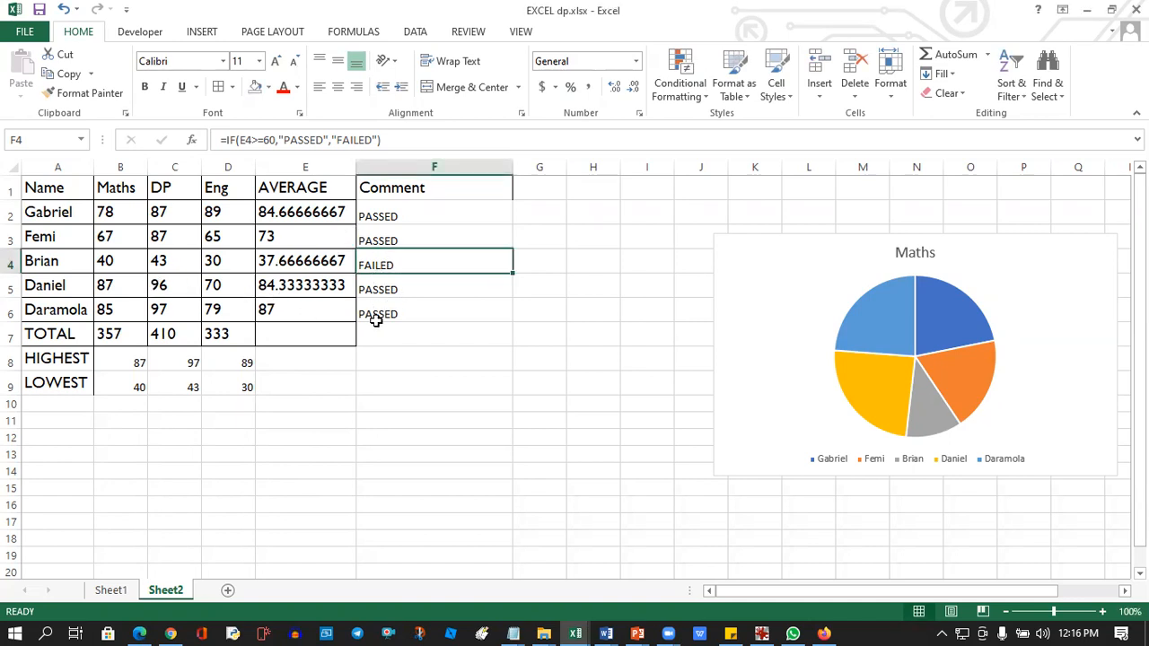
click(377, 293)
click(310, 357)
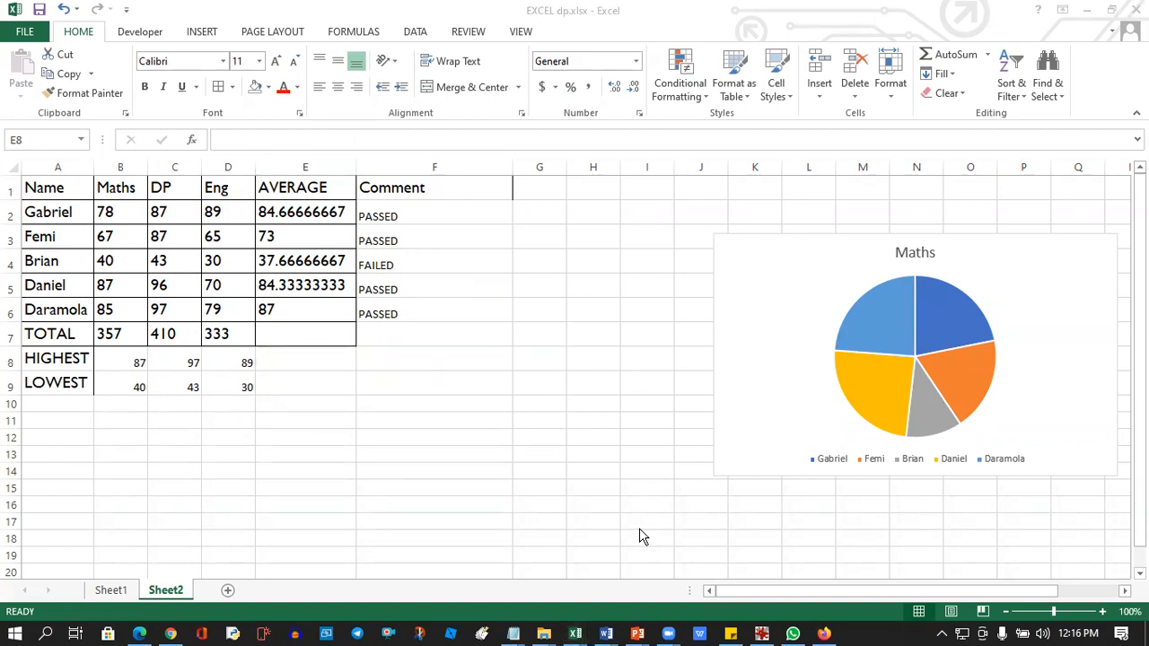
click(367, 240)
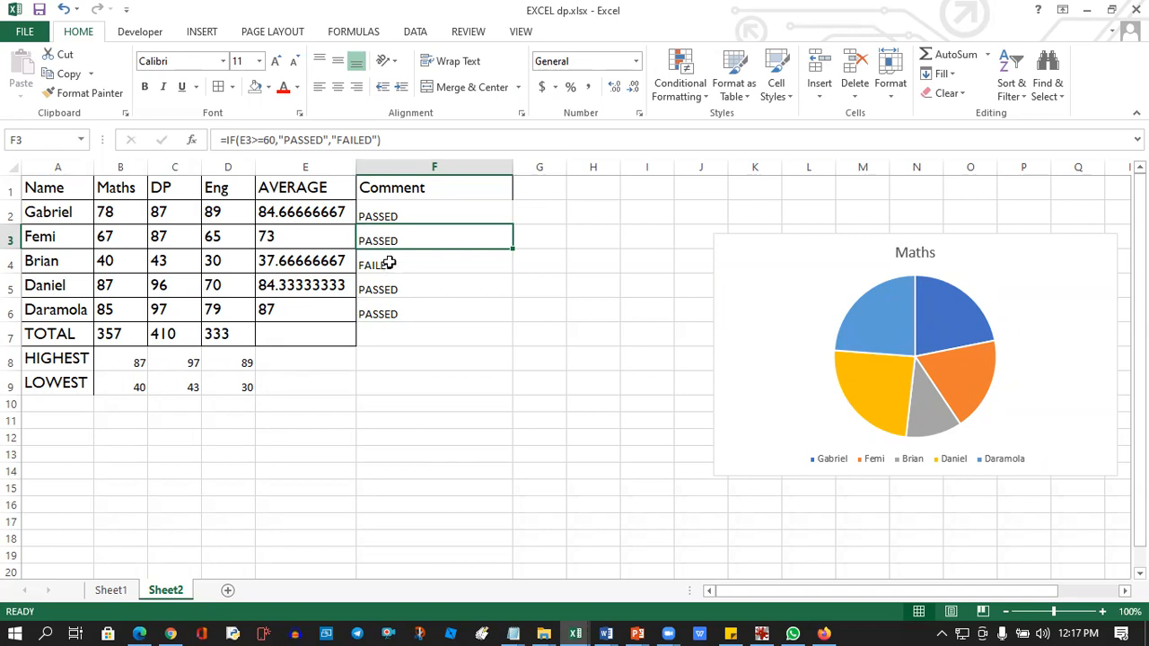
click(378, 268)
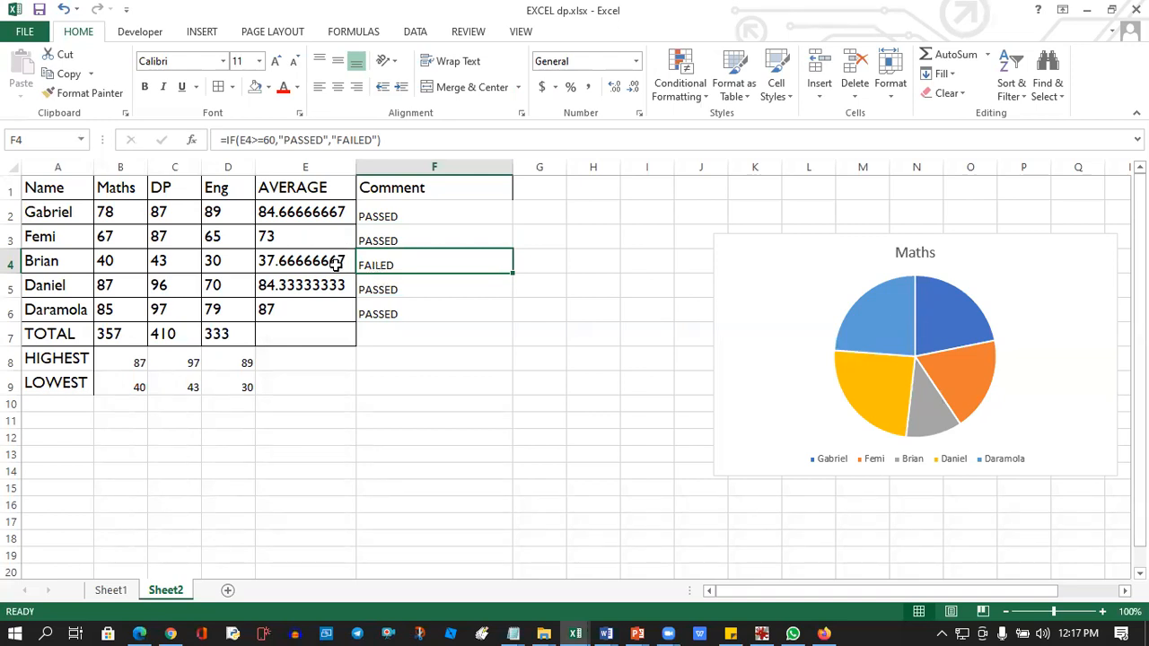
click(385, 239)
click(386, 281)
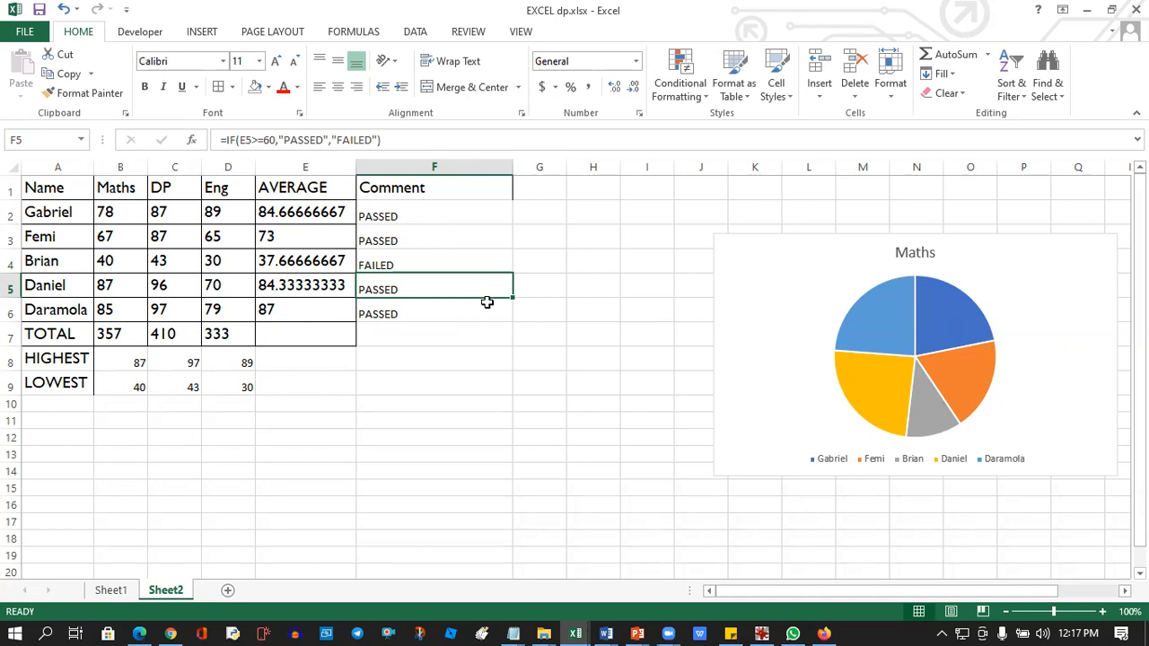
Clear the pass or fail formulas beneath the Comment heading and select F2.
drag(404, 212, 417, 339)
key(Delete)
click(410, 208)
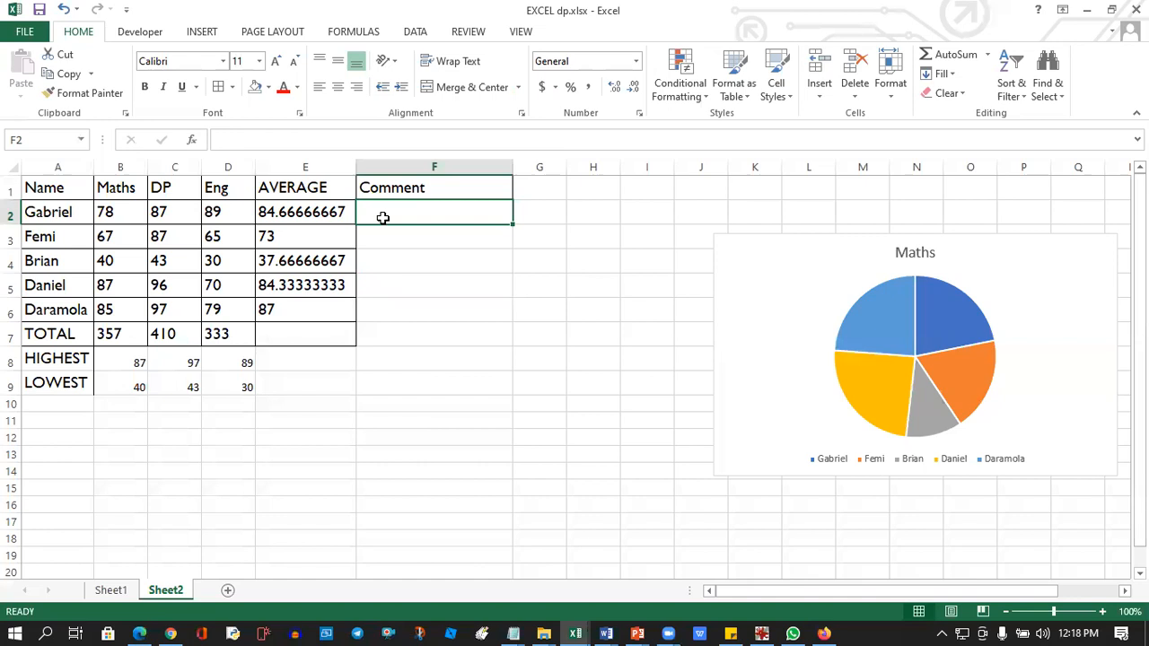
Start an IF formula in F2 that returns "EXCELLENT" when the average in E2 is >=80.
text(=I)
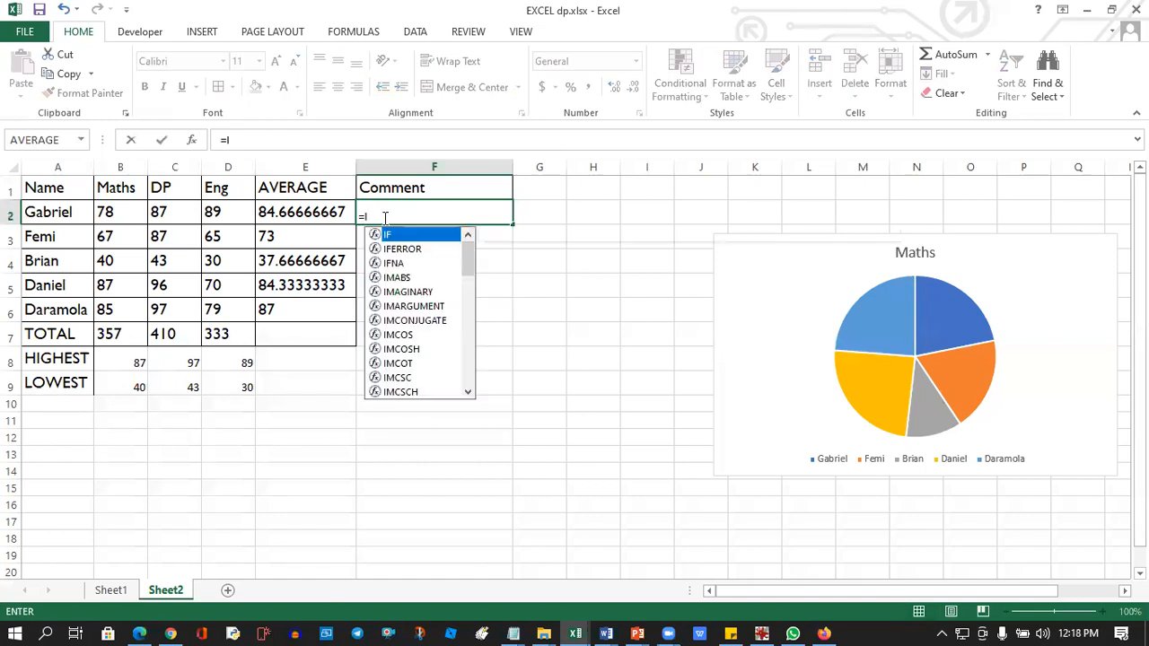
text(F()
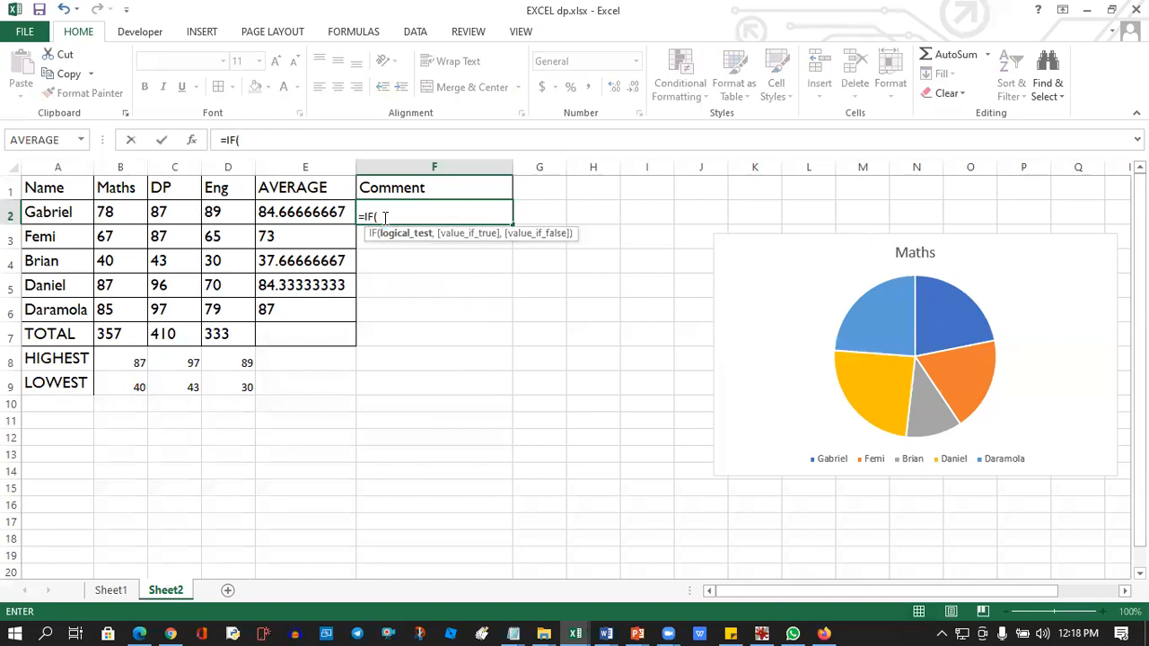
click(268, 212)
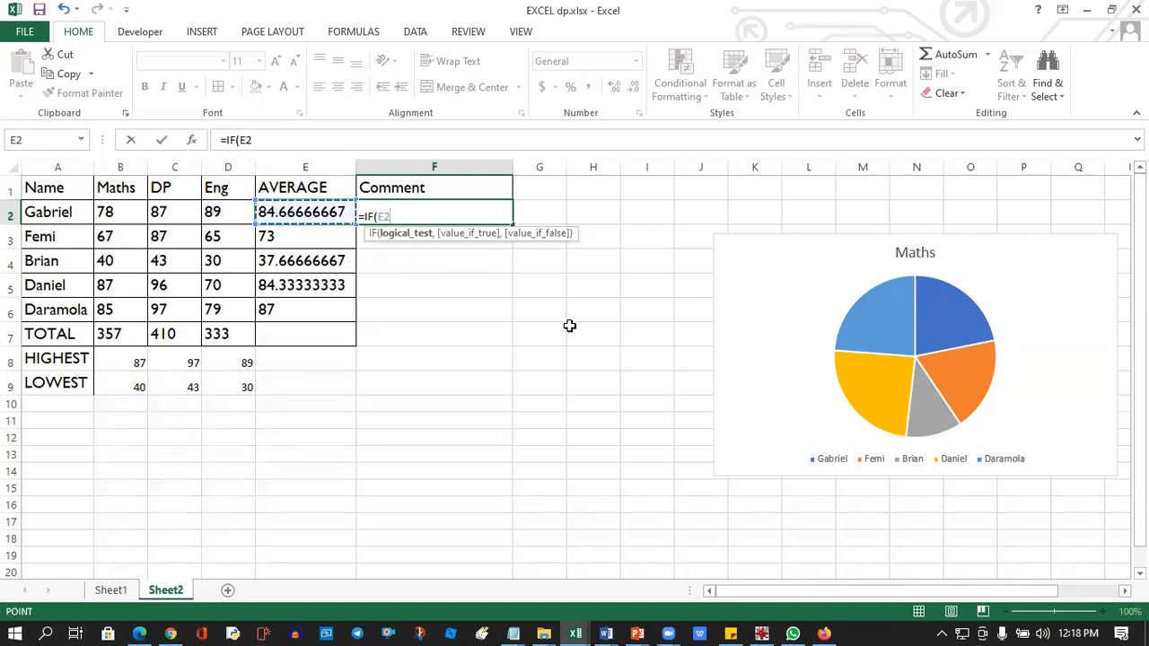
text(>=)
text(80)
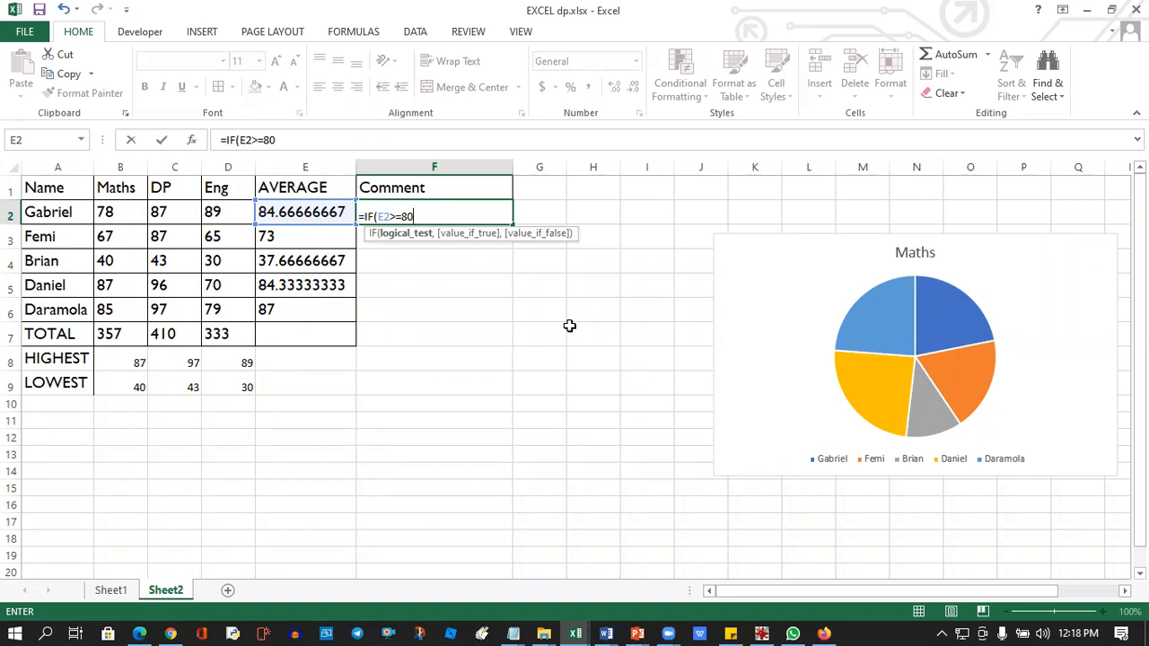
text(,")
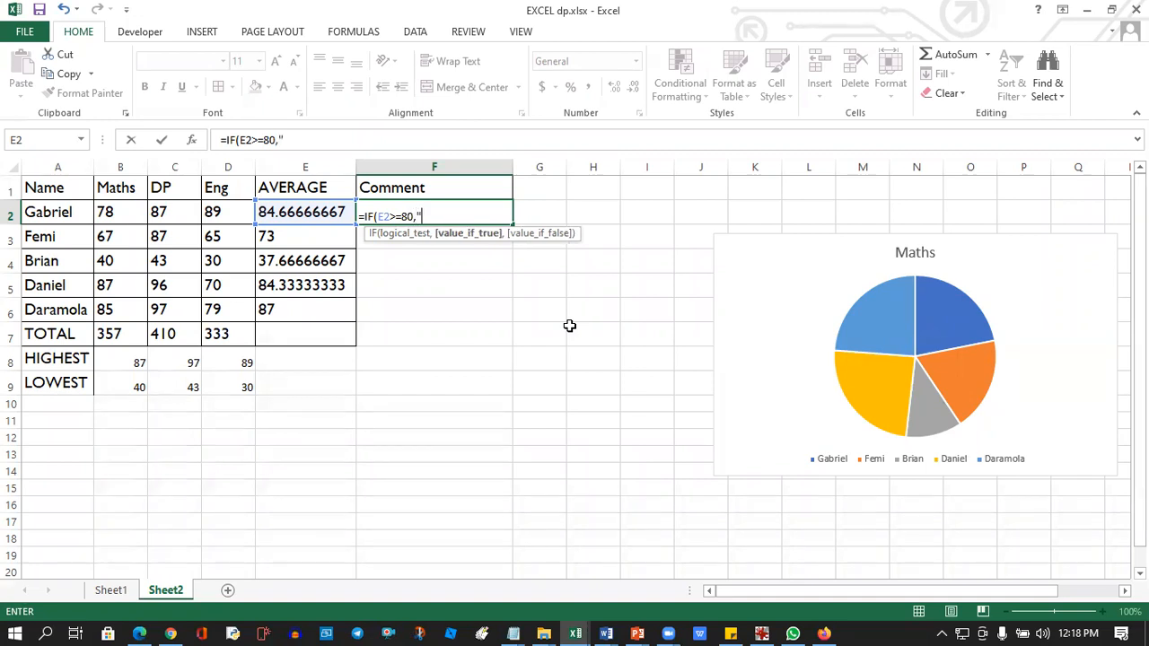
text(EXCELLENT",)
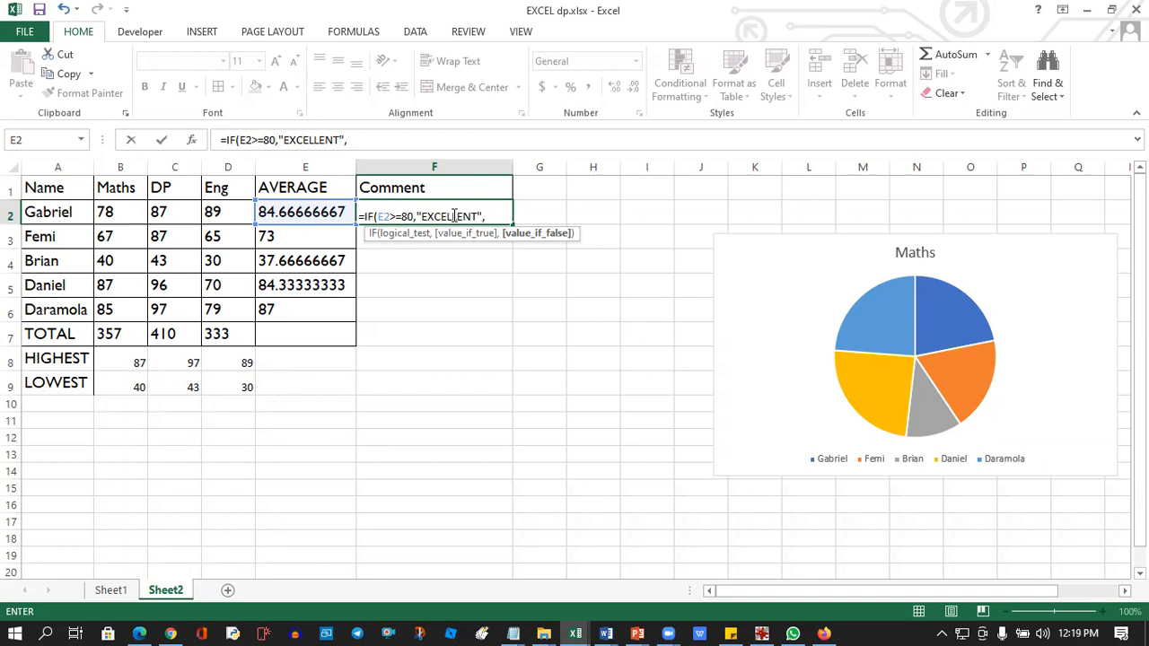
Nest a second IF in the F2 formula that returns "VERY GOOD" when E2 is >=70.
text(IF()
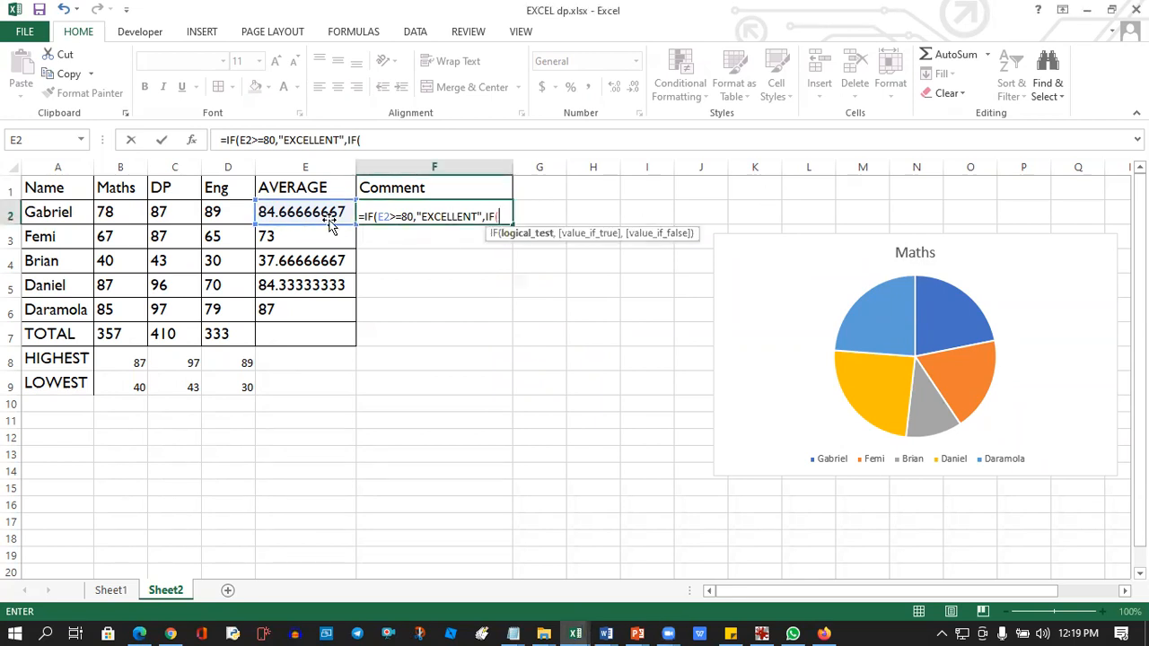
click(301, 211)
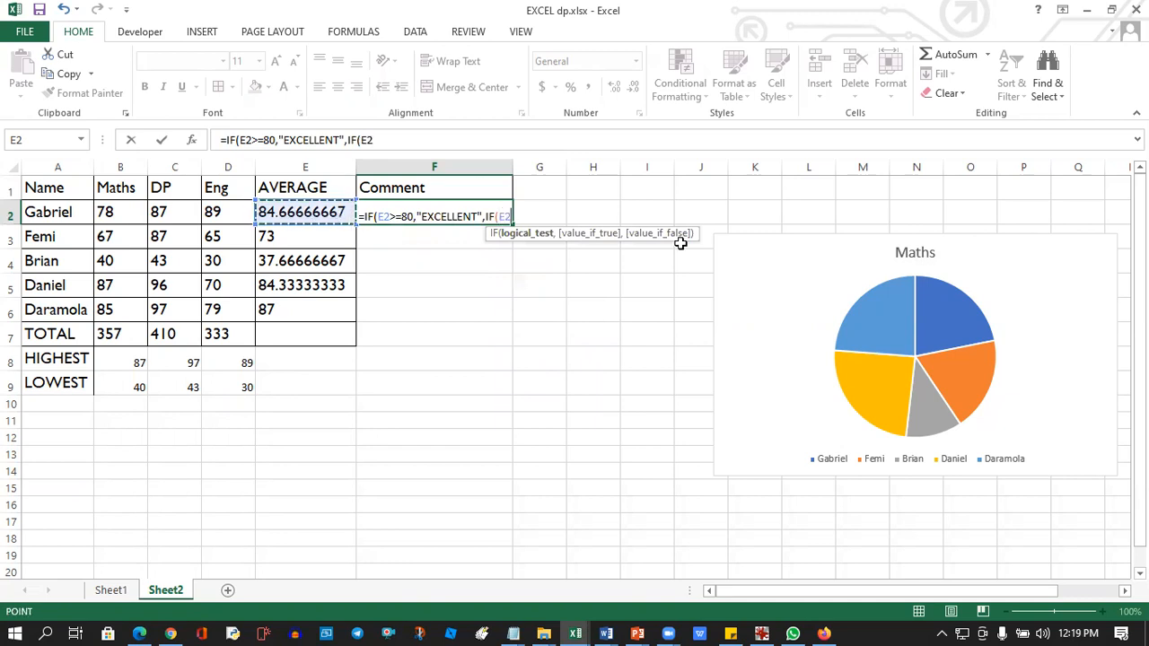
text(>=)
text(70)
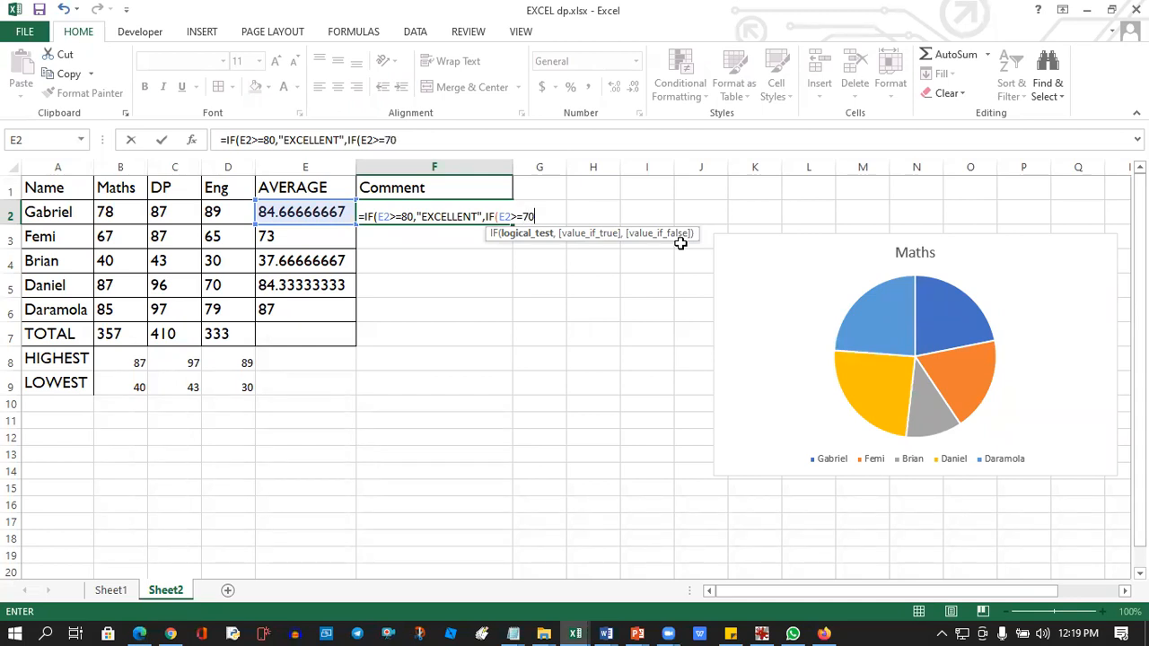
text(,)
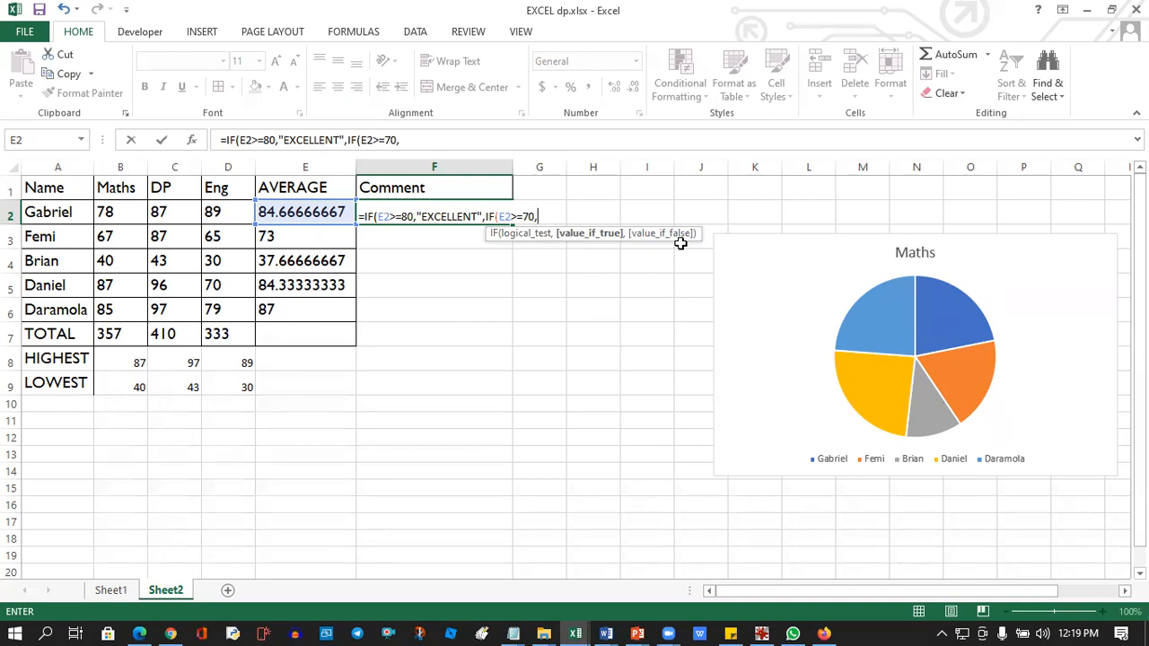
text("VERY GOOD)
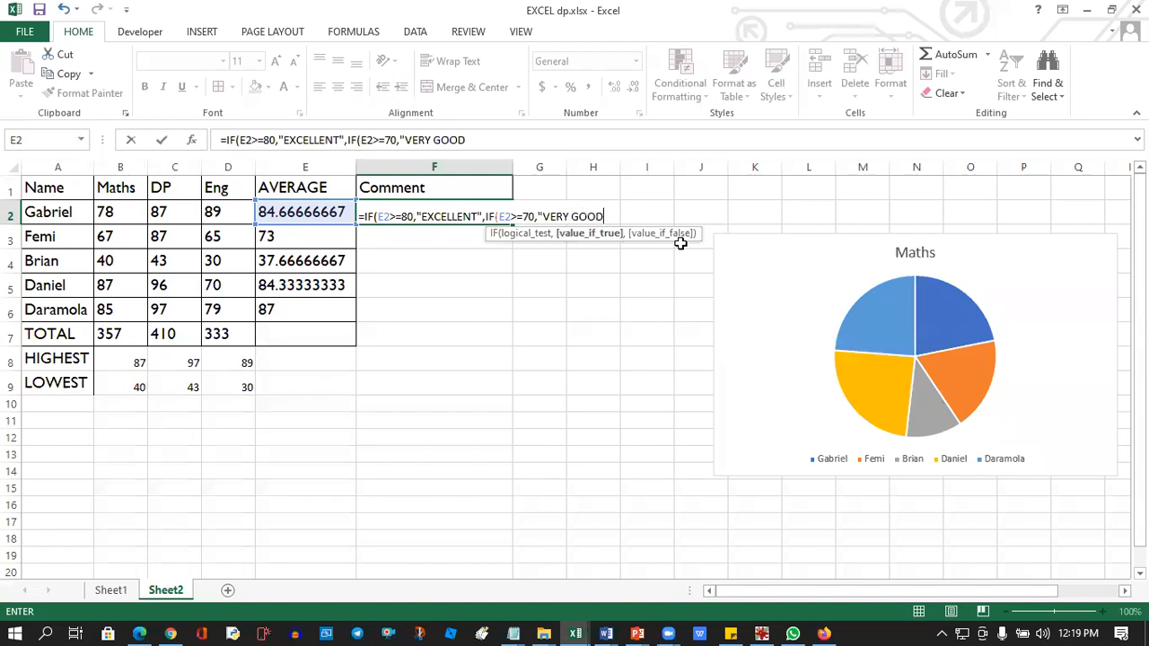
text(",)
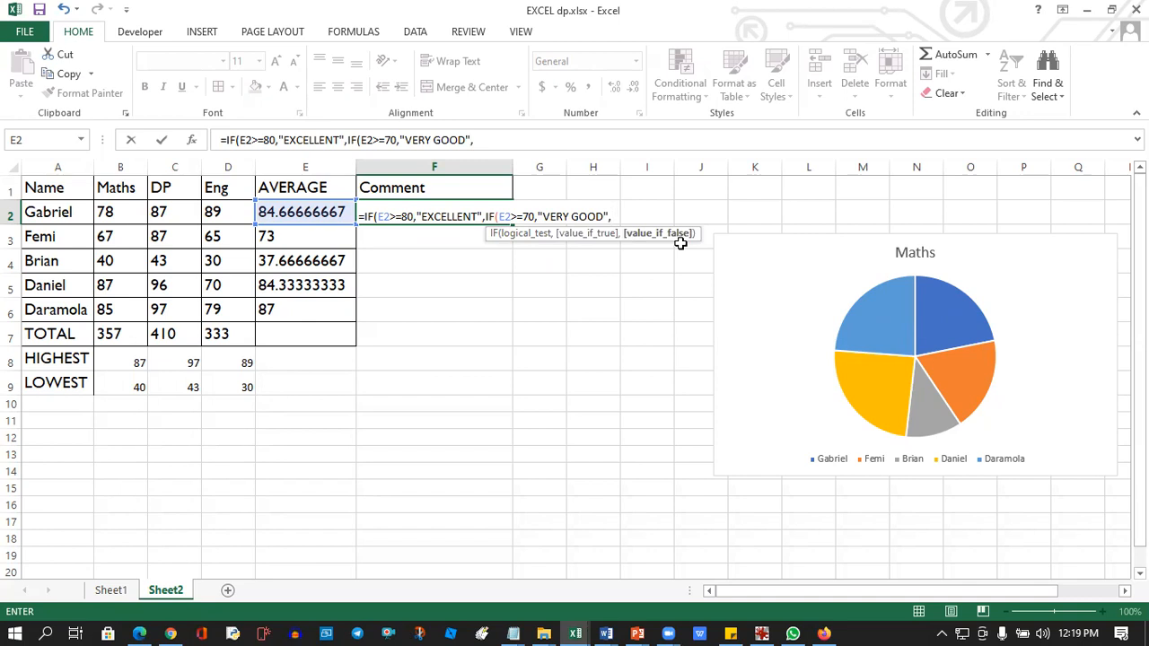
Nest a third IF in the F2 formula that returns "GOOD" when E2 is >=60.
text(IF()
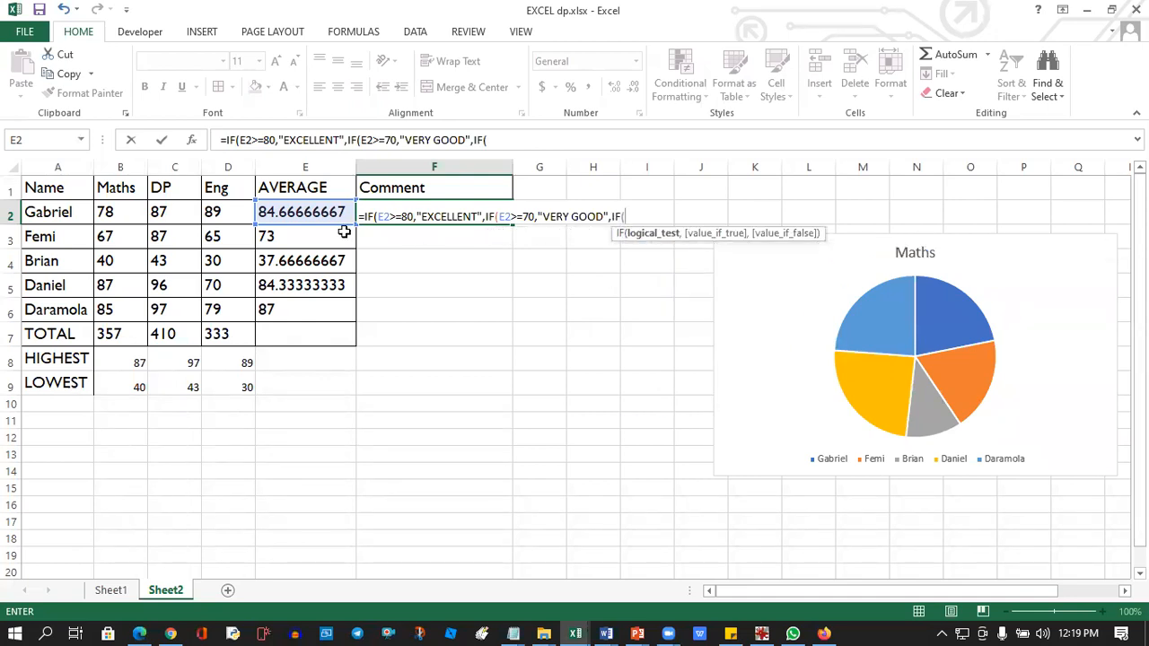
click(334, 214)
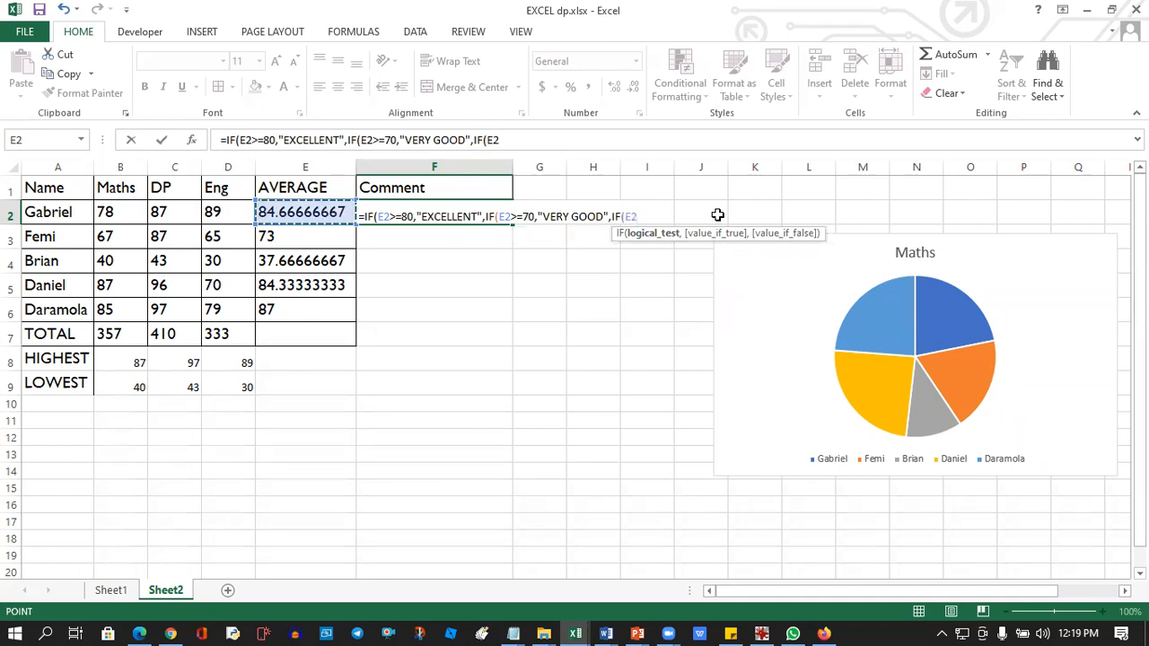
text(>=60)
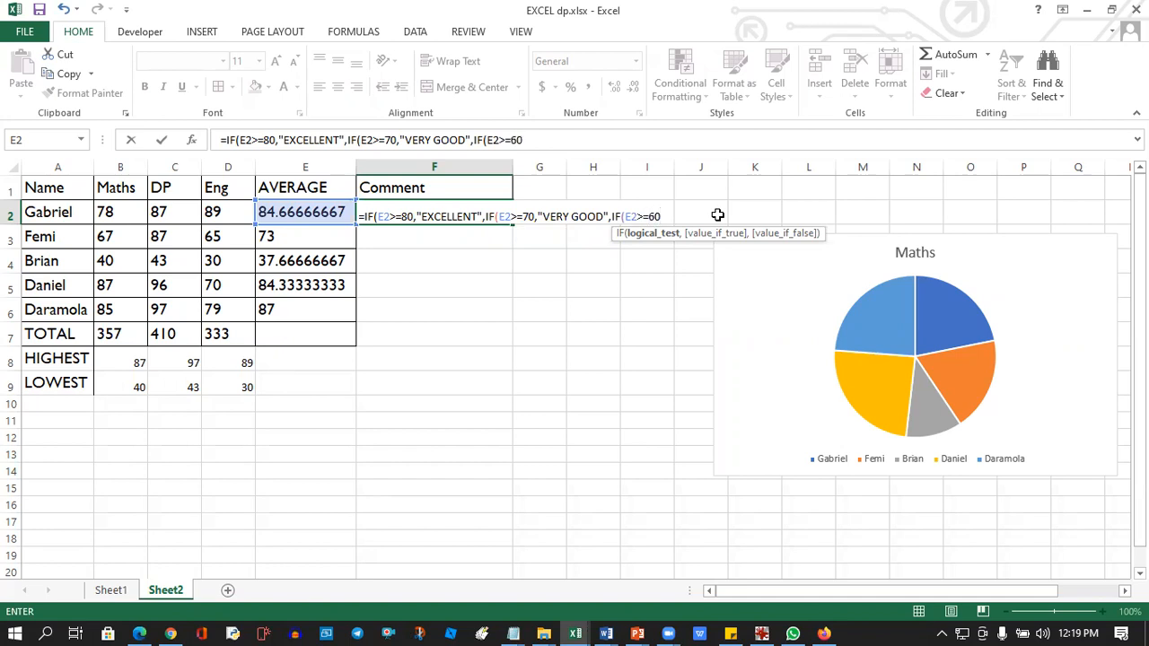
text(,")
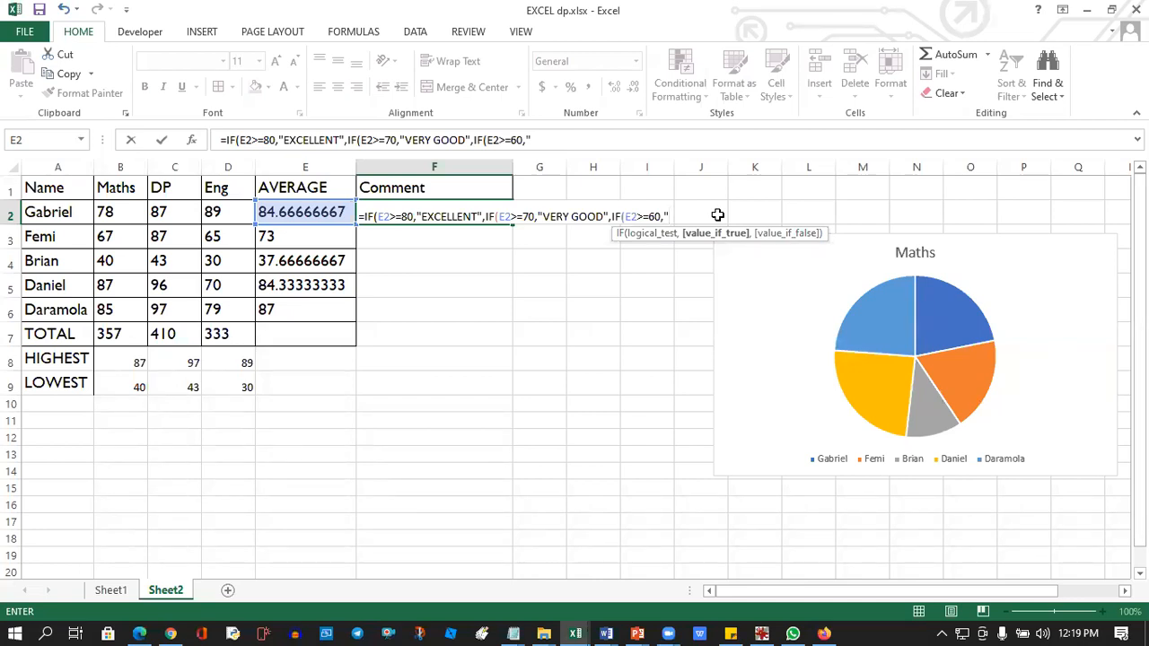
text(GOOD",)
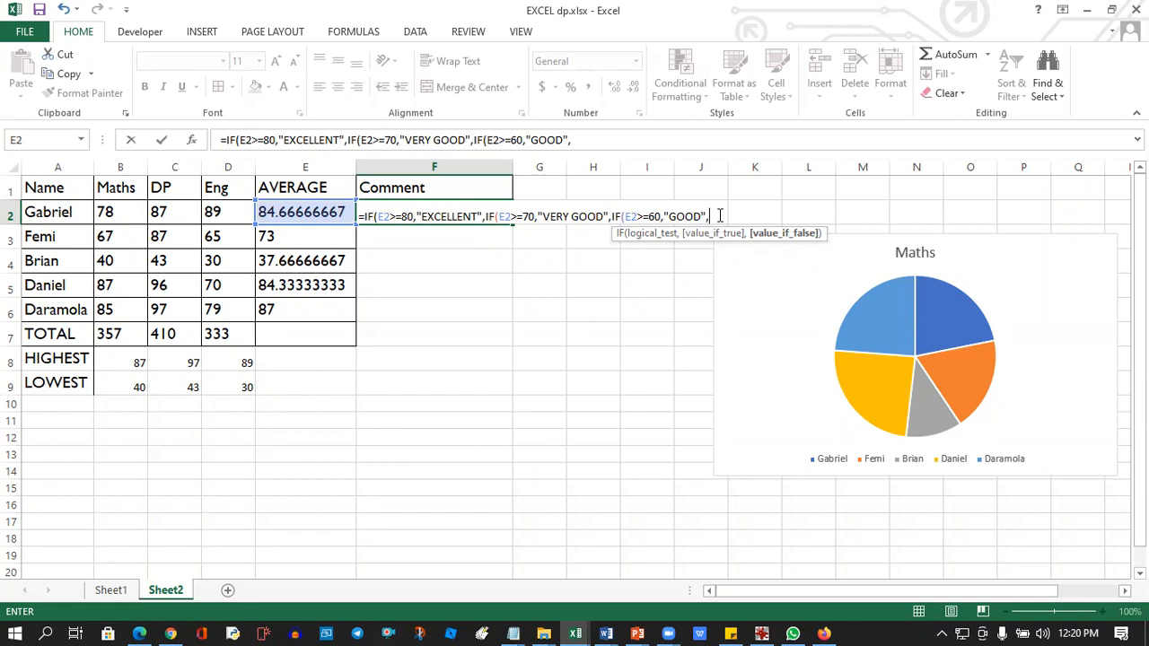
Nest a fourth IF in the F2 formula that returns "PASSED" when E2 is >=50.
text(IF)
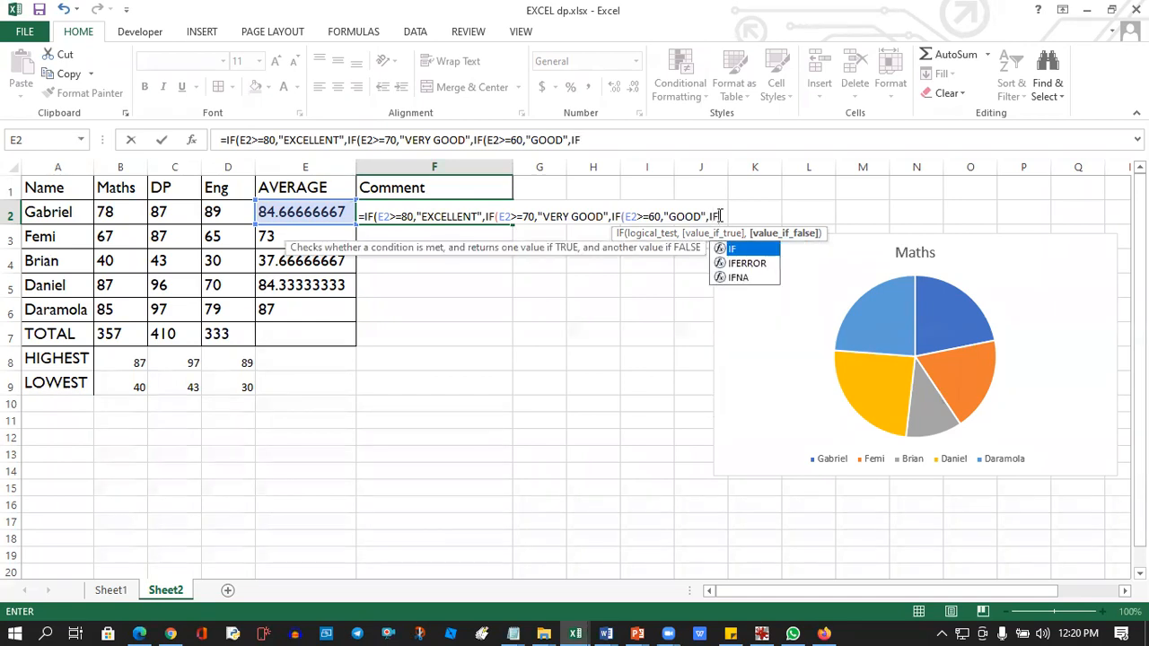
text(()
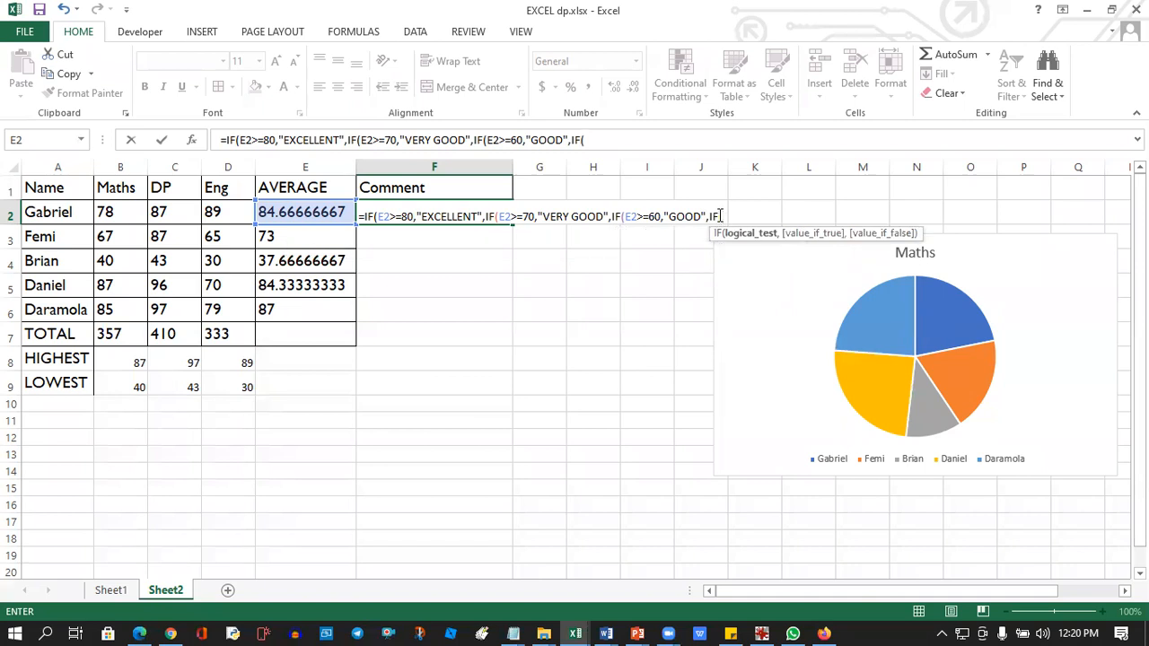
click(311, 212)
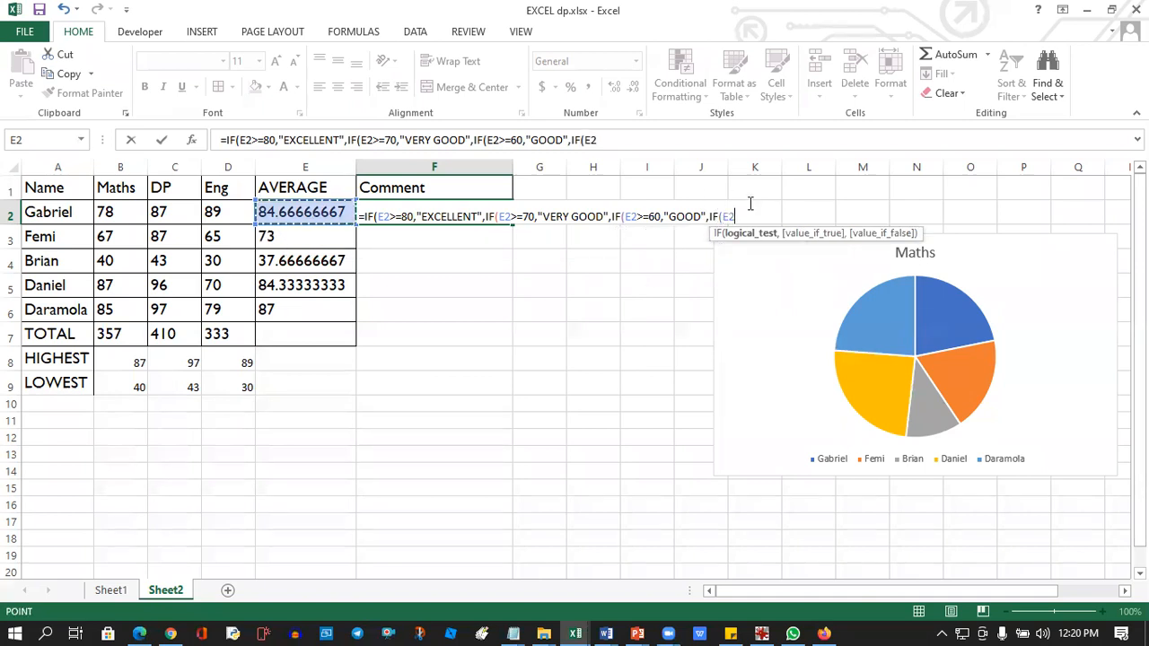
text(,)
key(BackSpace)
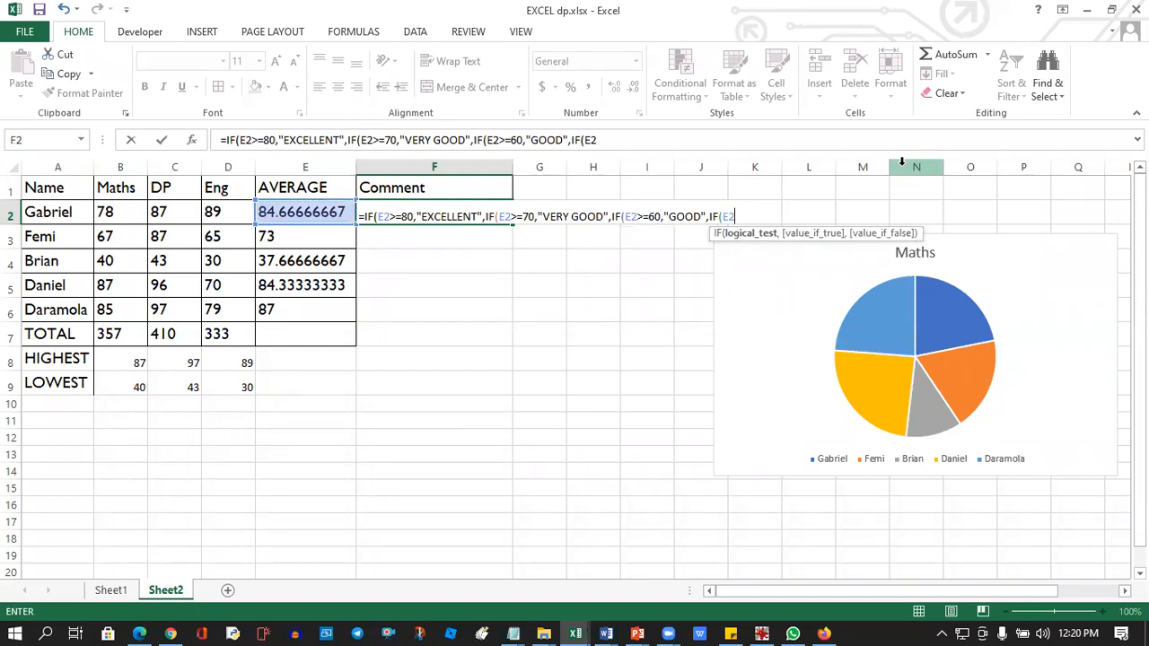
text(>=50,")
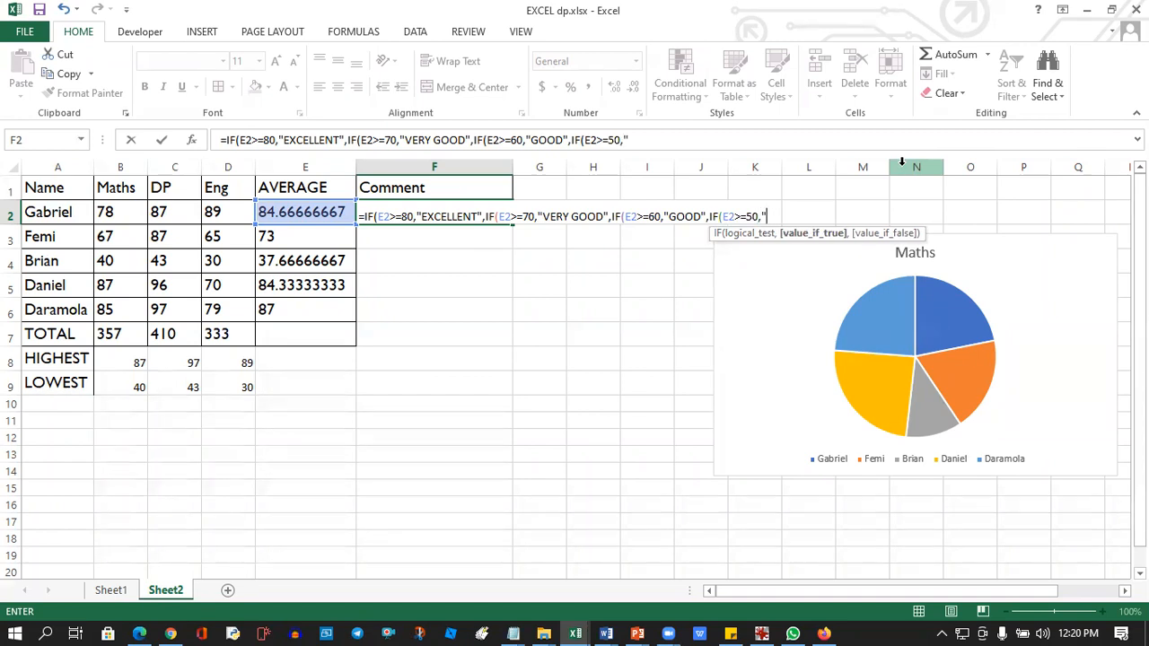
text(PASSED")
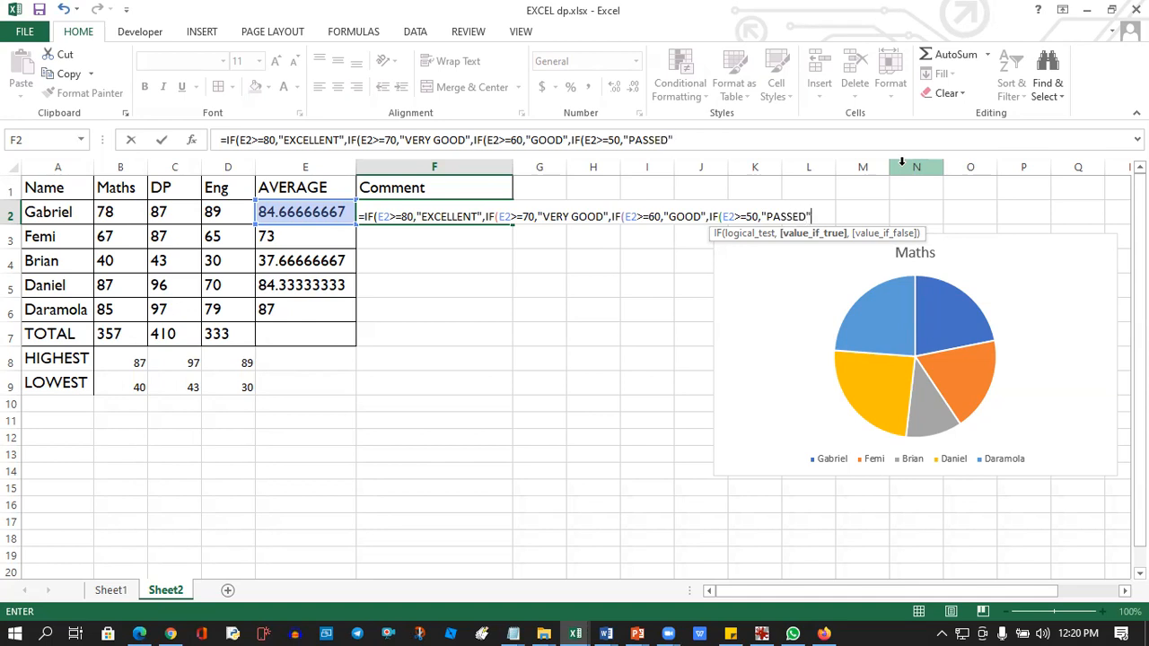
text(,)
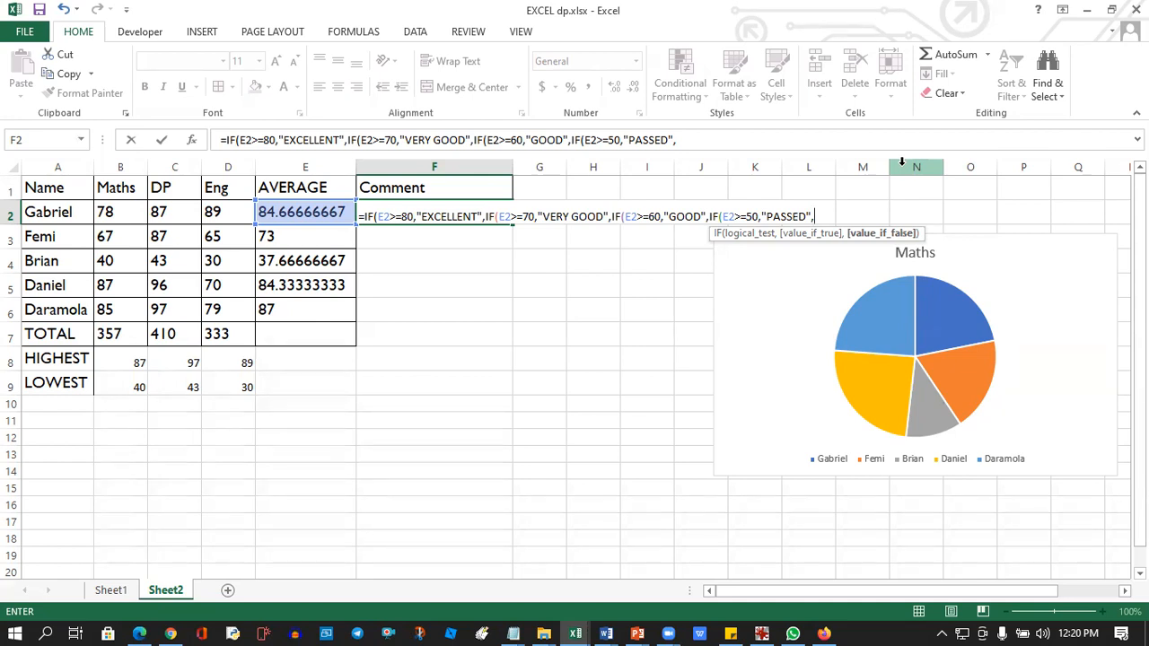
Add "FAILED" as the final false value, close all four IF parentheses and enter the F2 formula.
text("FAILED"))
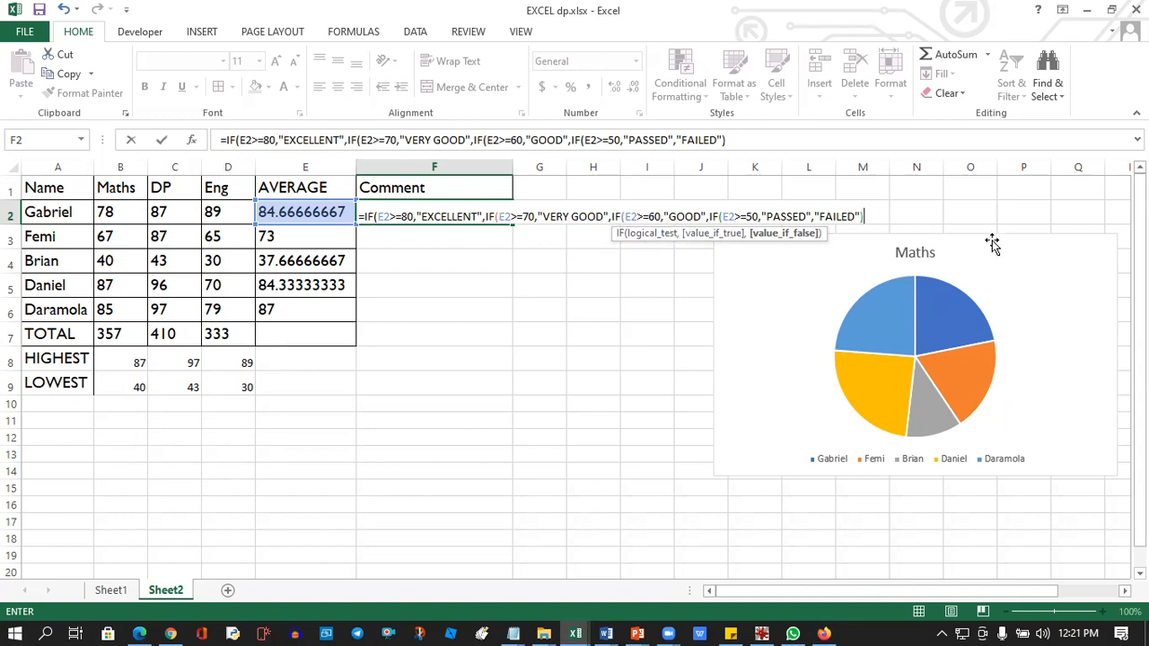
text())))
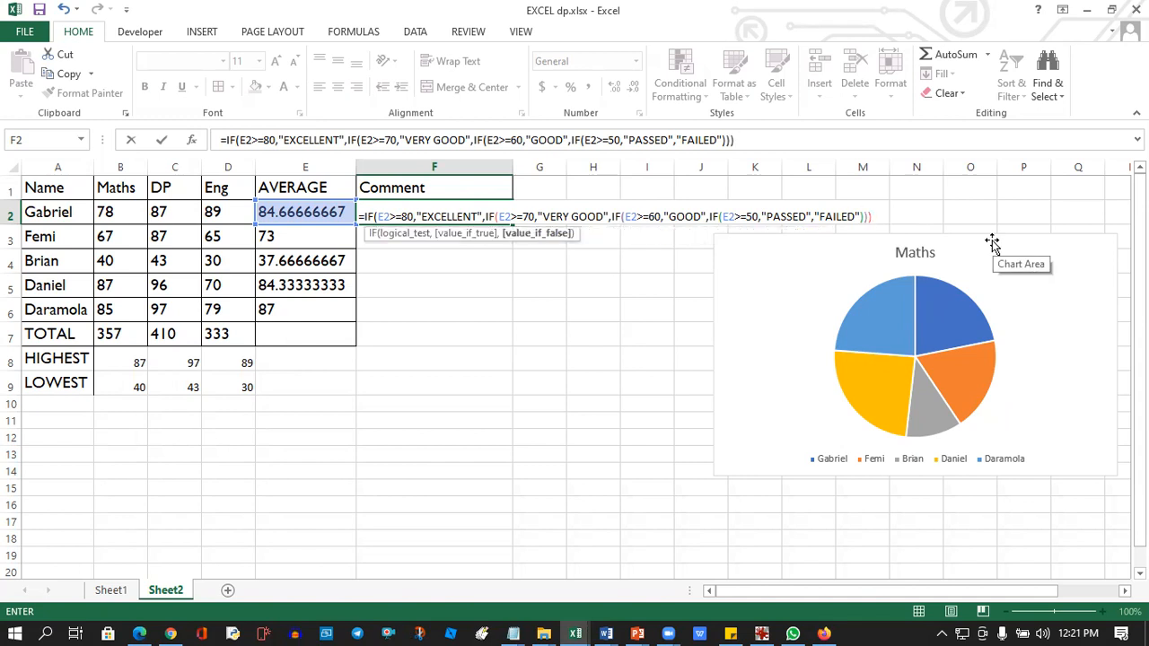
key(Return)
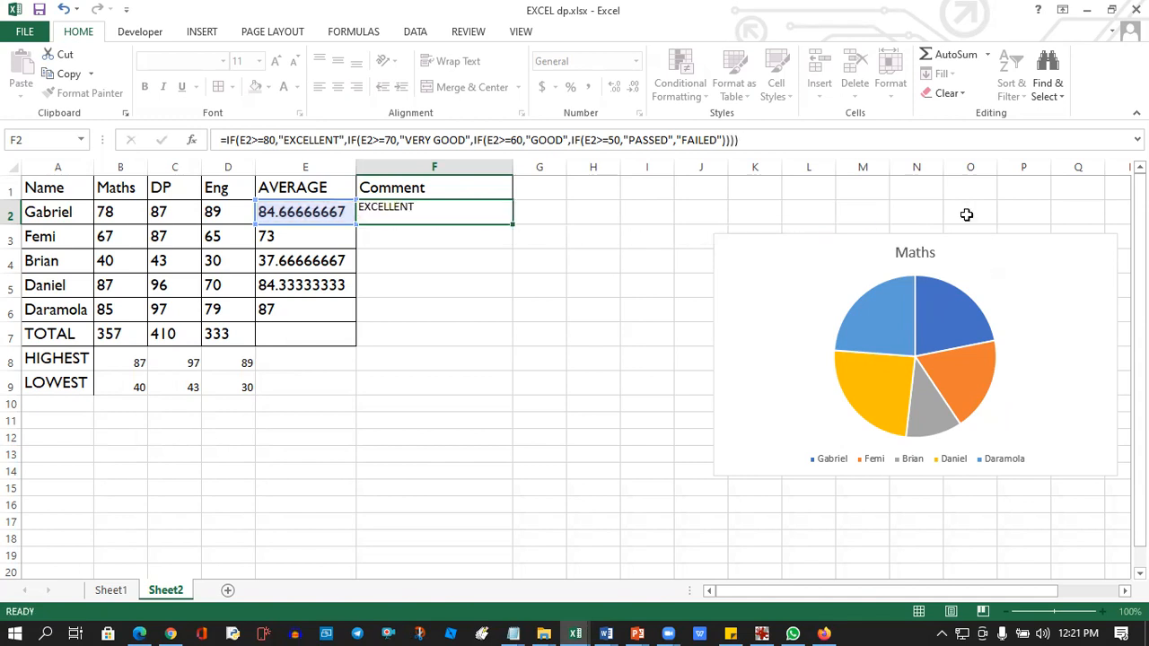
Copy the nested IF comment formula from F2 down to F6 and deselect the range.
click(412, 218)
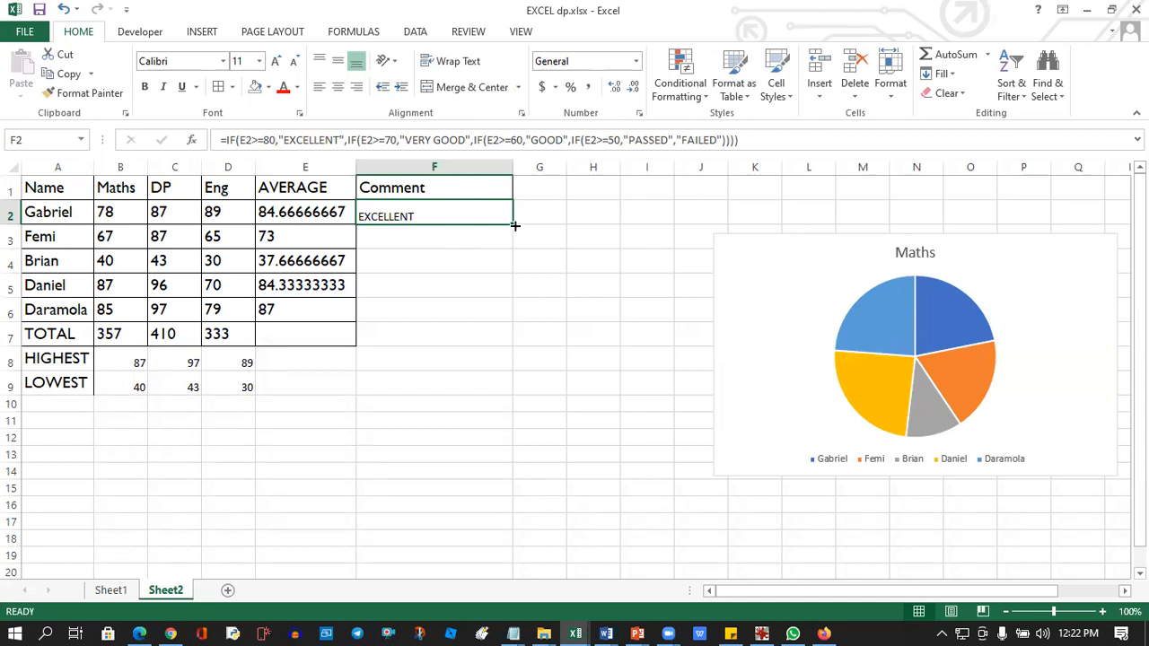
drag(514, 225, 514, 225)
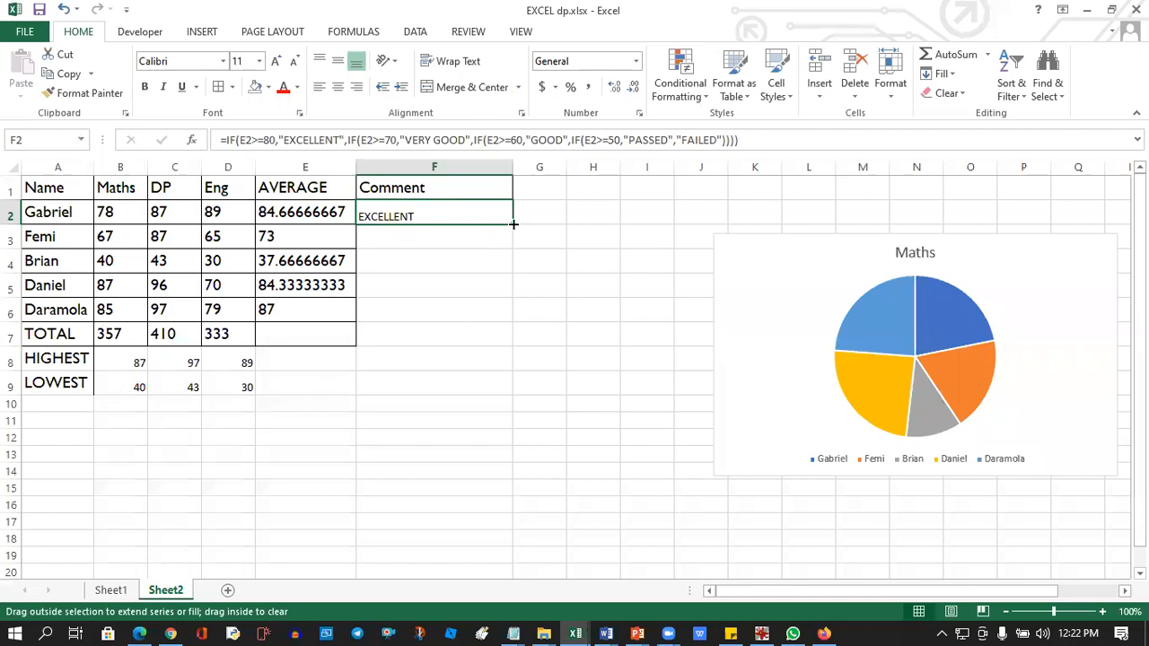
drag(514, 225, 493, 317)
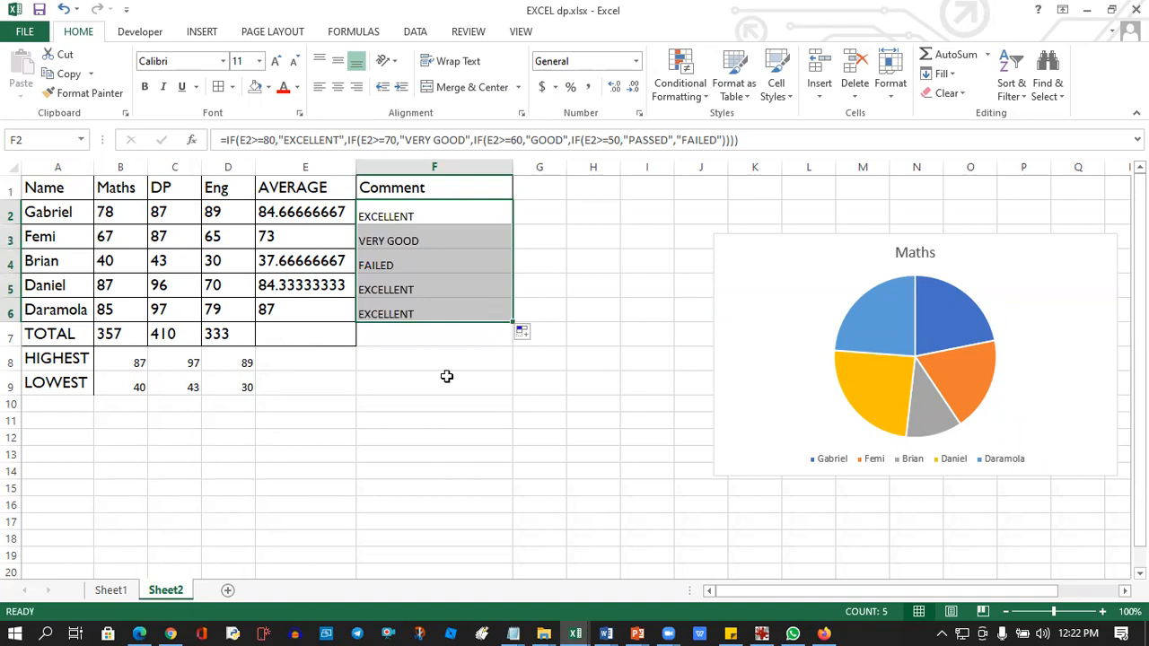
click(406, 359)
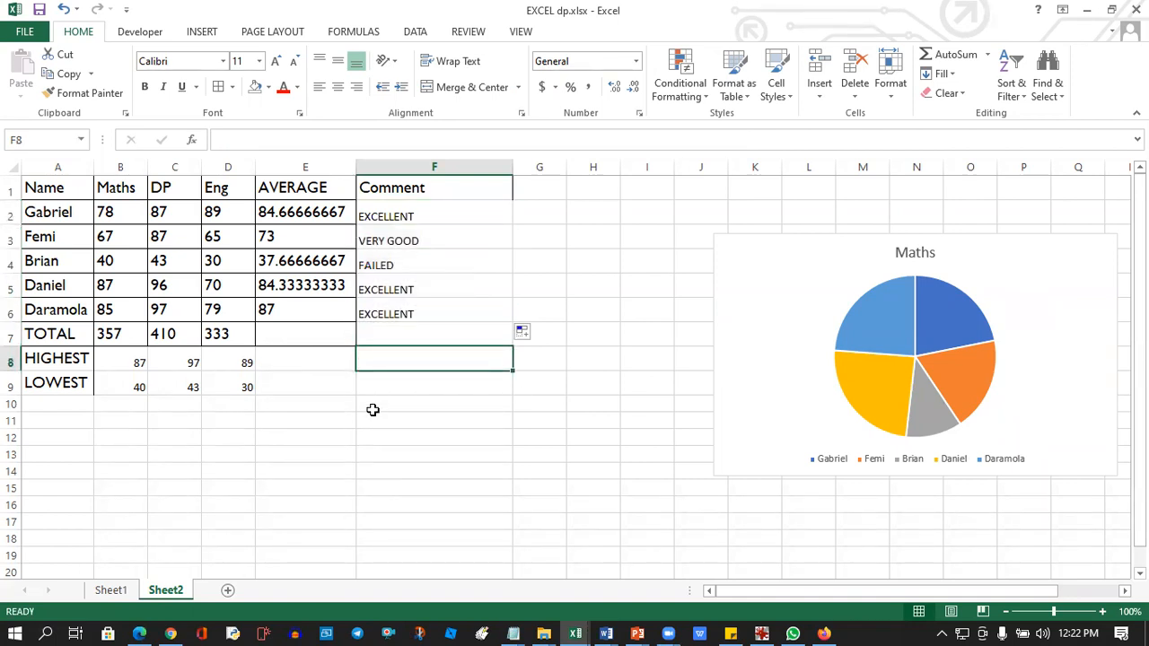